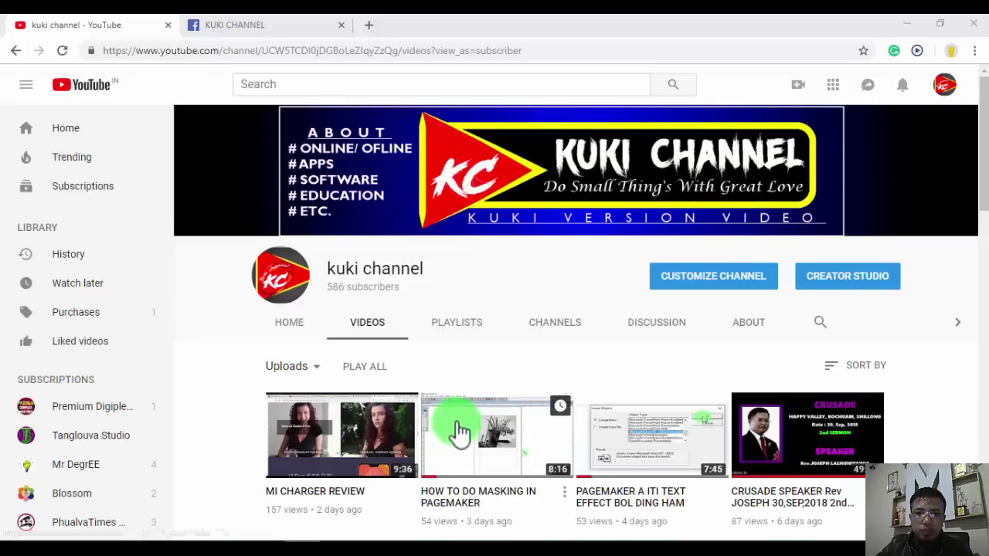
Look through the uploaded videos on the kuki channel YouTube page, including the PageMaker tutorials.
scroll(459, 427, down, 5)
scroll(459, 433, down, 3)
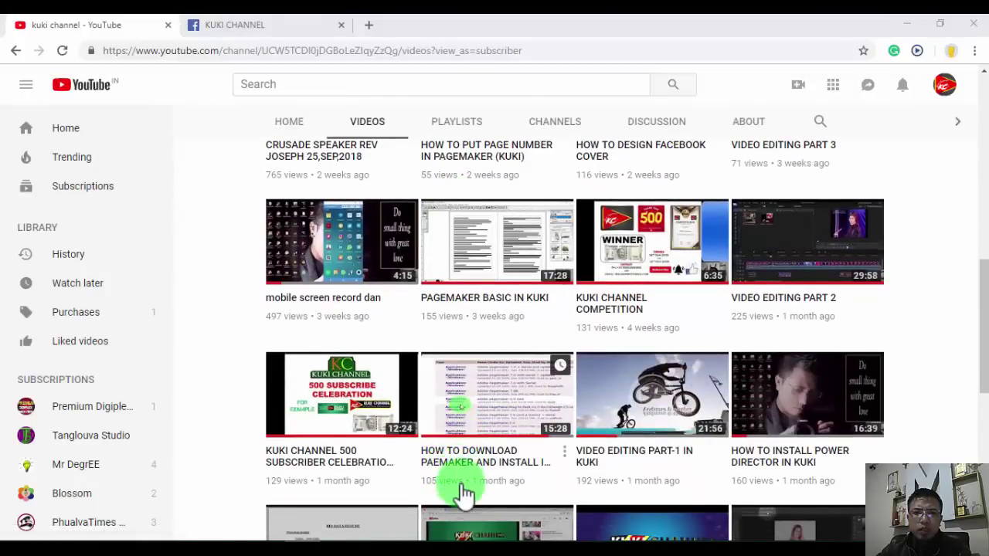
mouse_move(494, 498)
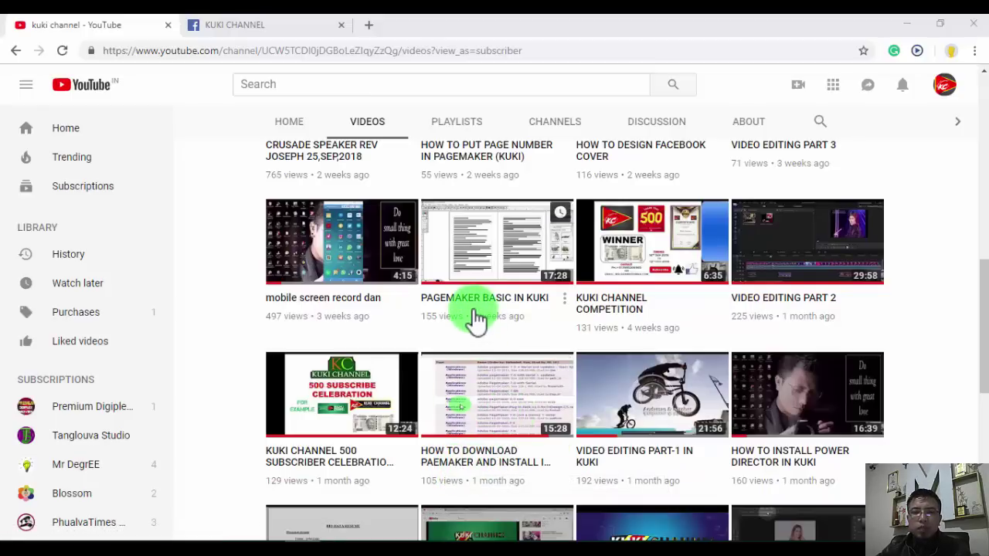
scroll(503, 309, up, 3)
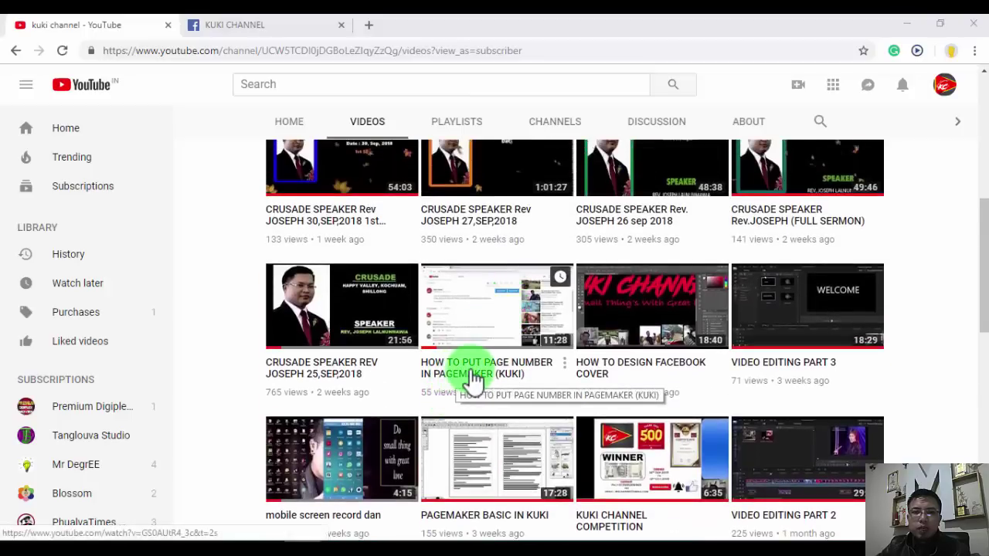
scroll(510, 361, up, 2)
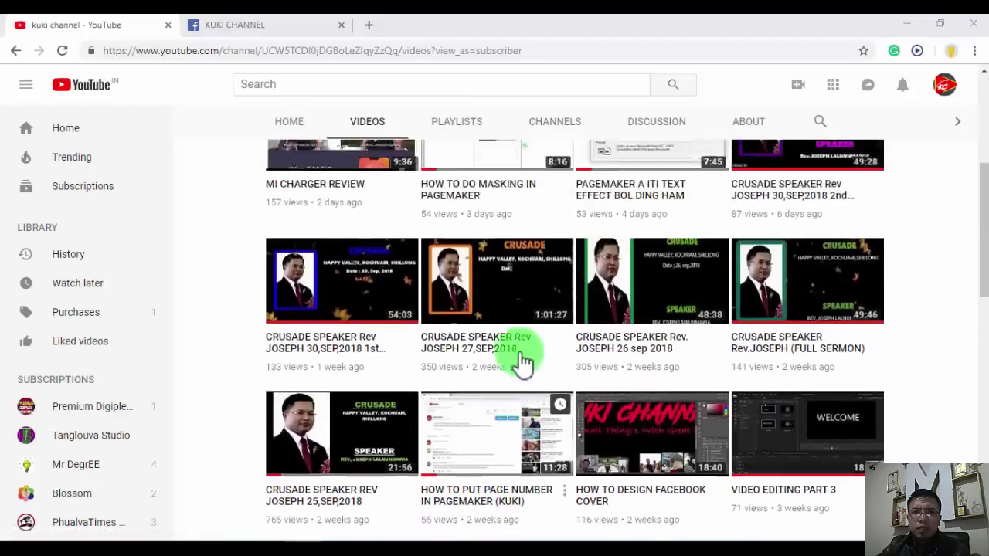
scroll(523, 360, up, 2)
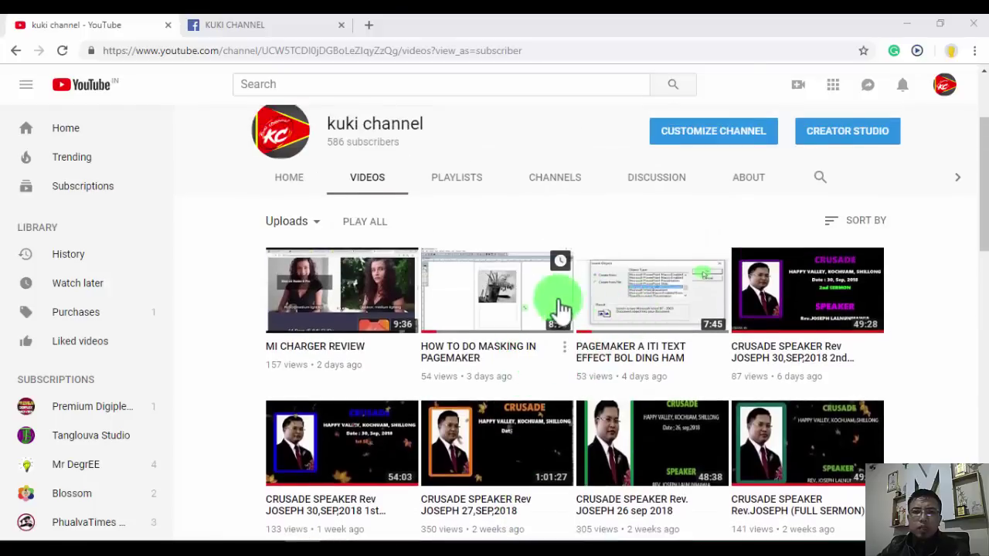
scroll(482, 309, up, 2)
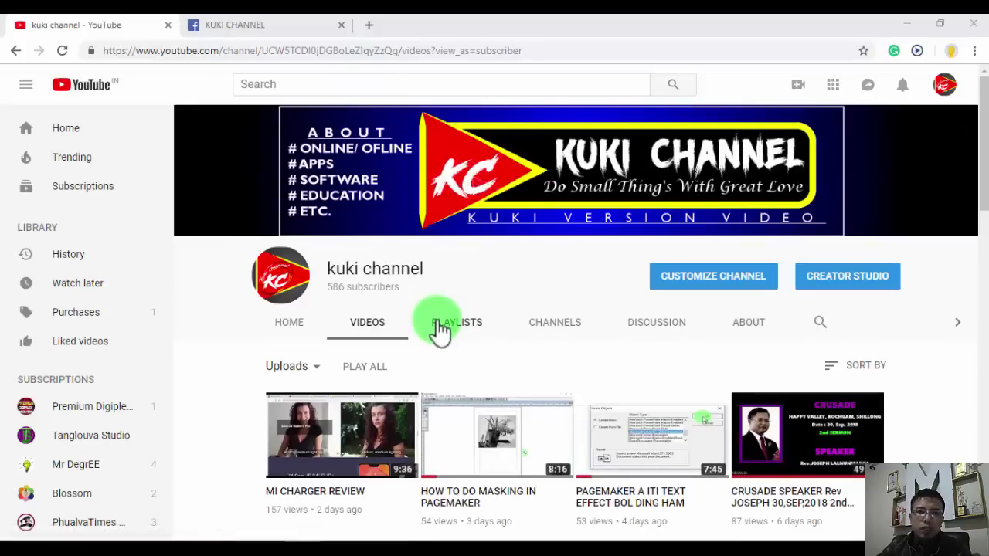
scroll(439, 332, down, 1)
scroll(439, 332, down, 1)
scroll(439, 332, up, 1)
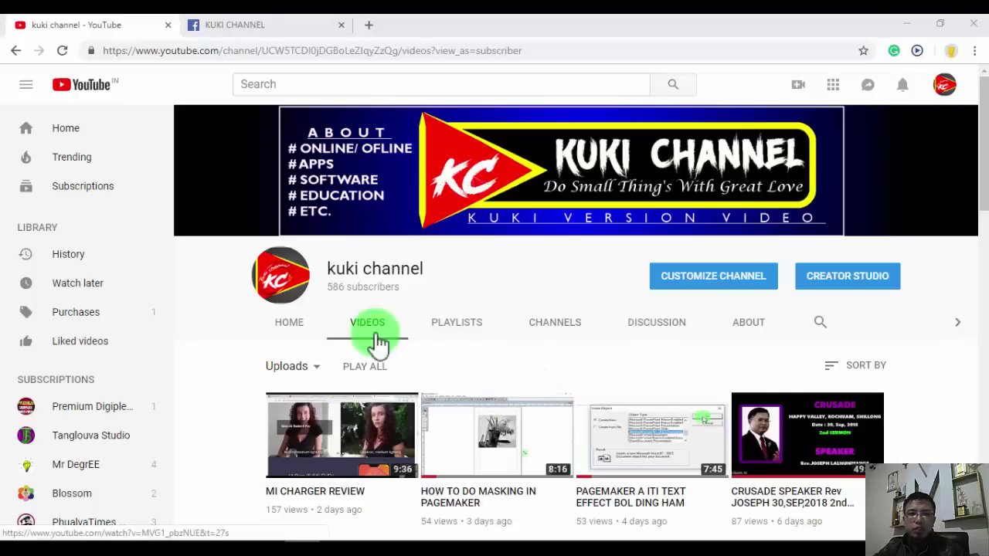
Switch to the KUKI CHANNEL Facebook group and examine its description, members, recent posts and photos on the About page.
click(252, 26)
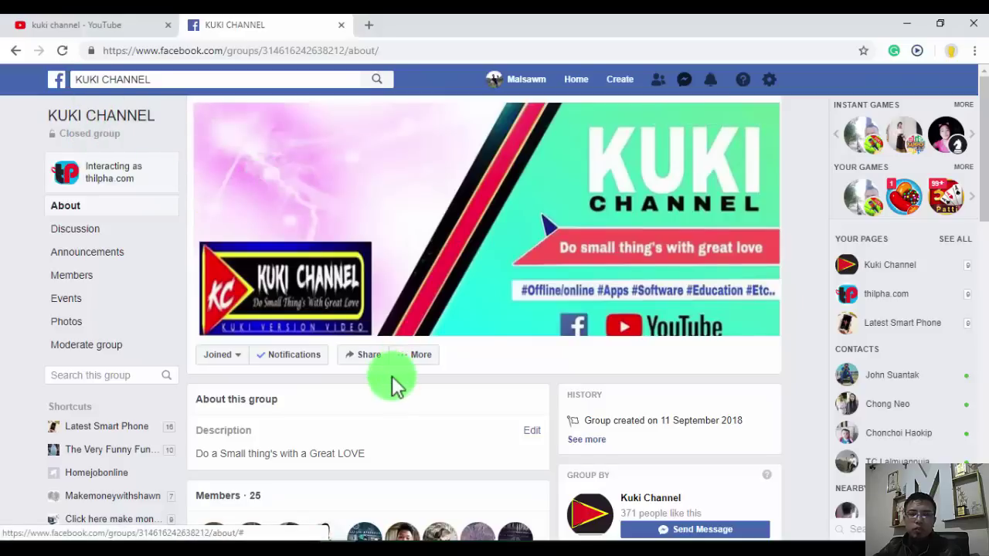
scroll(392, 386, down, 8)
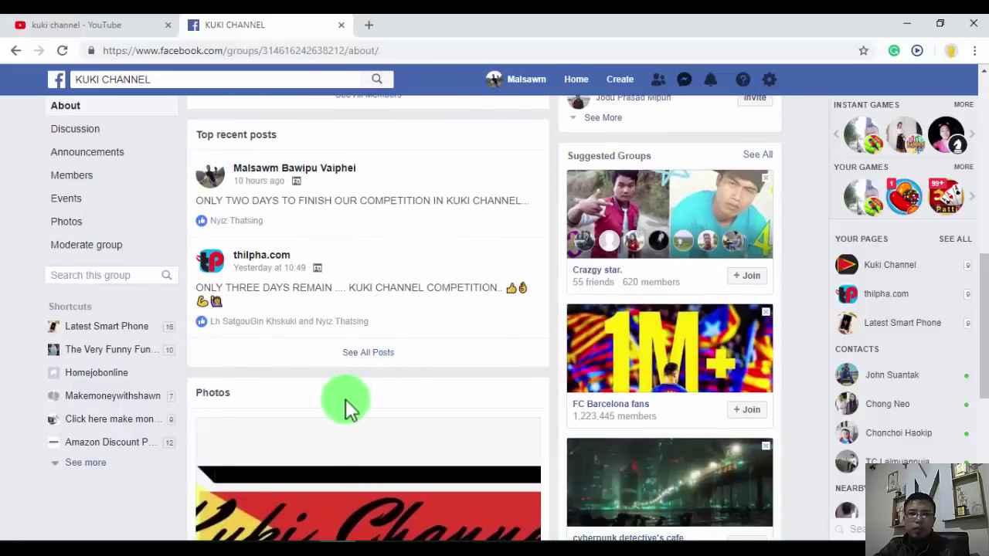
scroll(348, 402, down, 5)
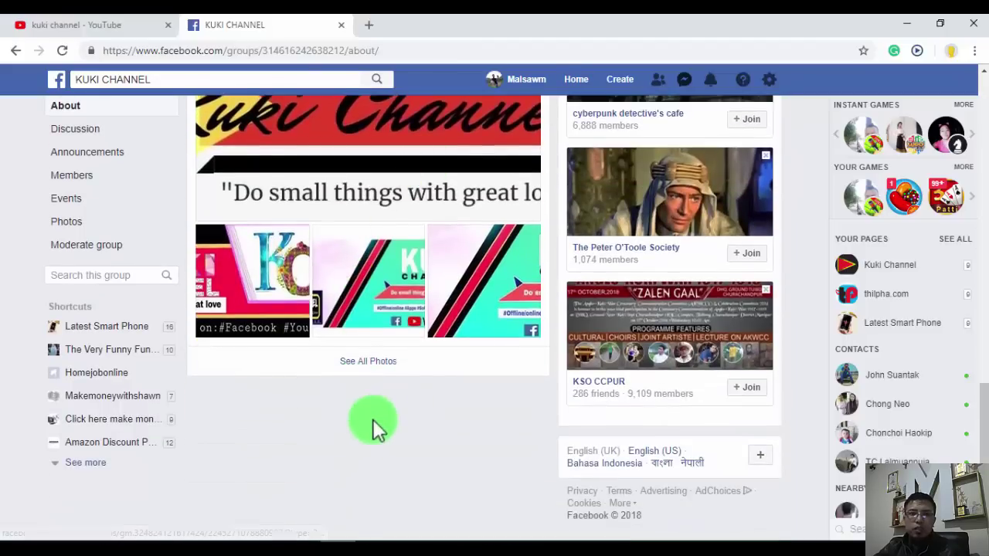
scroll(371, 418, up, 1)
scroll(370, 418, up, 3)
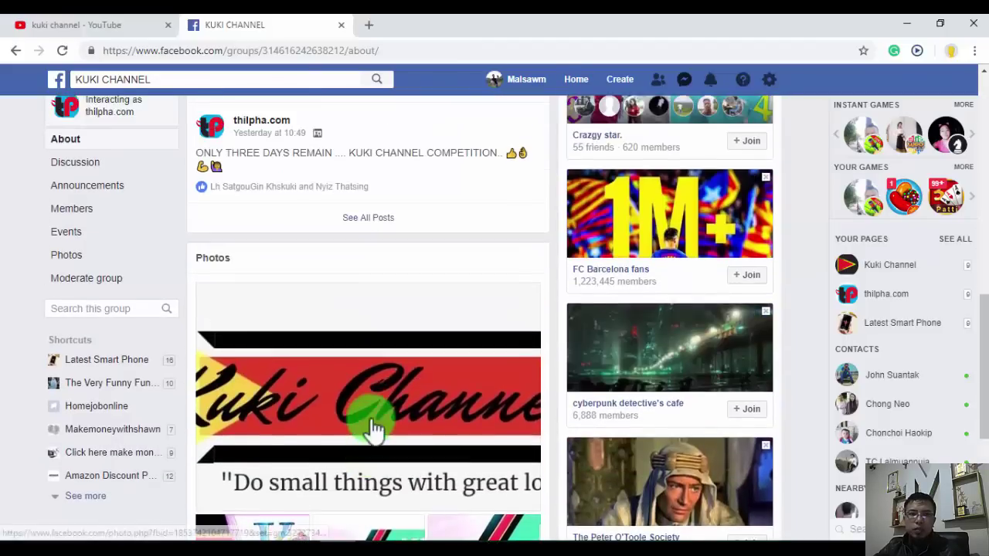
scroll(371, 418, down, 4)
scroll(371, 418, up, 12)
scroll(370, 418, up, 2)
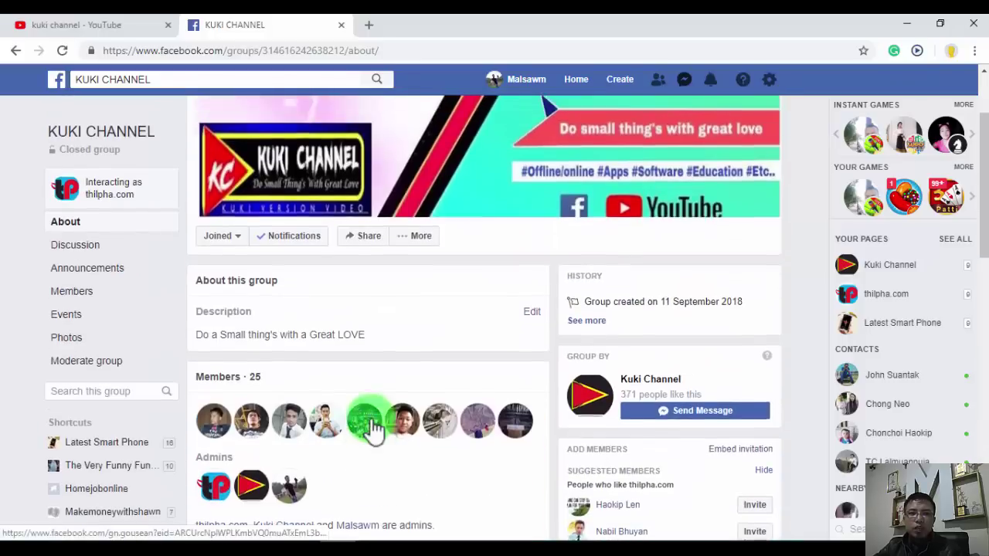
scroll(371, 418, down, 1)
scroll(371, 418, down, 4)
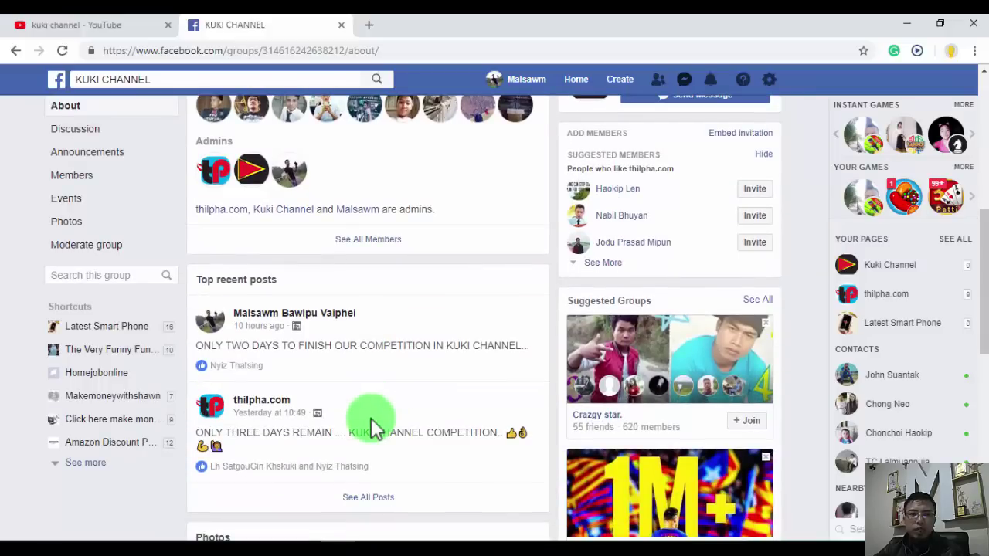
scroll(371, 418, up, 5)
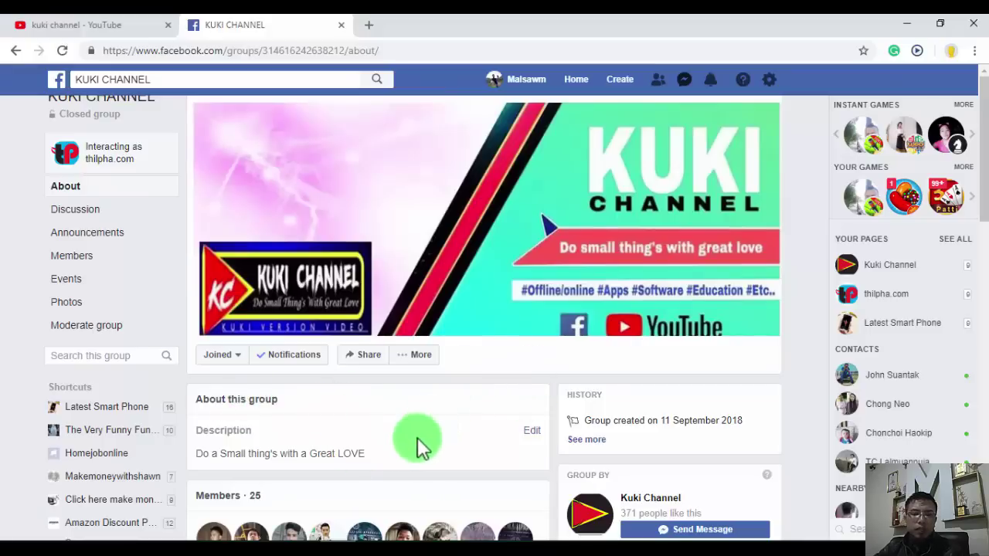
scroll(374, 490, down, 10)
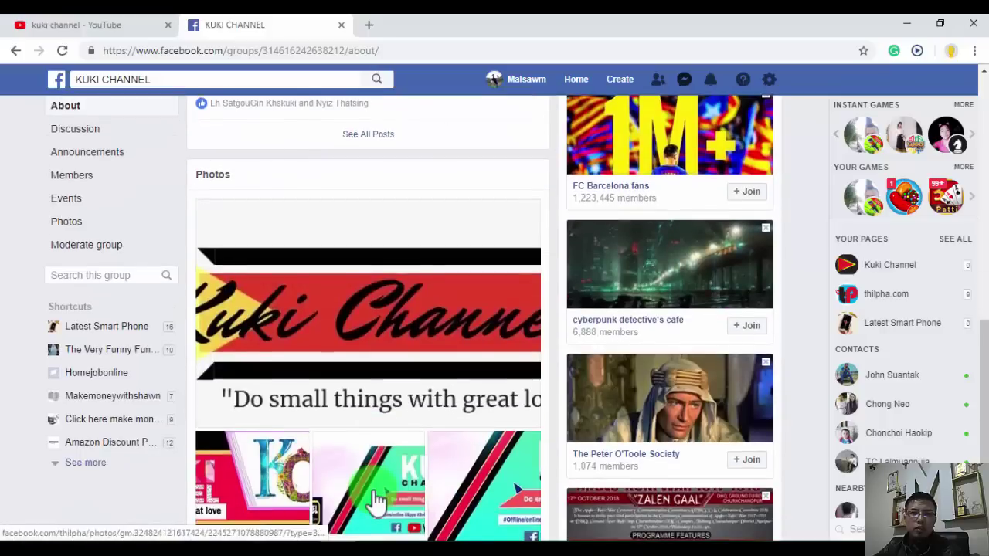
scroll(373, 499, down, 3)
scroll(374, 498, up, 5)
scroll(372, 487, up, 10)
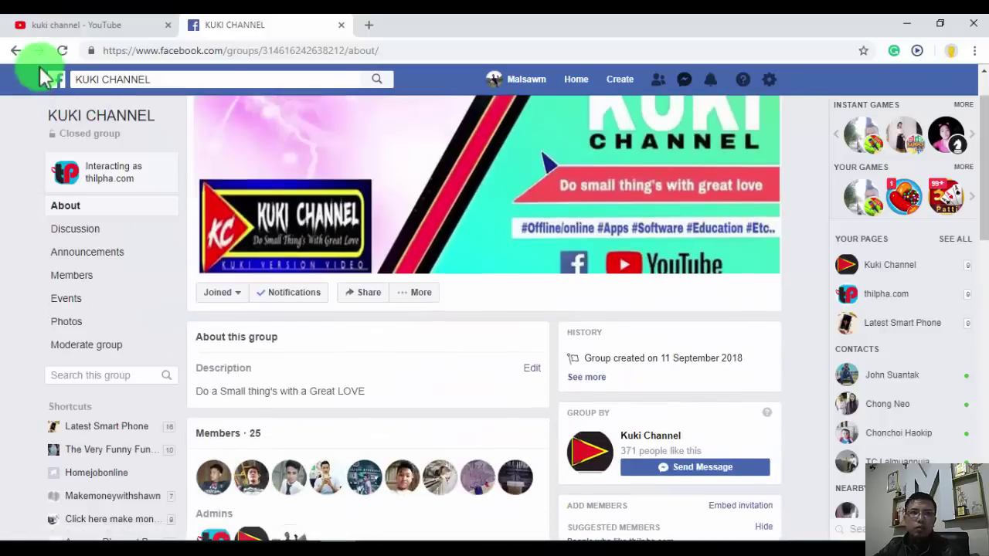
Open the Facebook group's discussion page and examine the 500-subscriber celebration competition announcement.
click(97, 123)
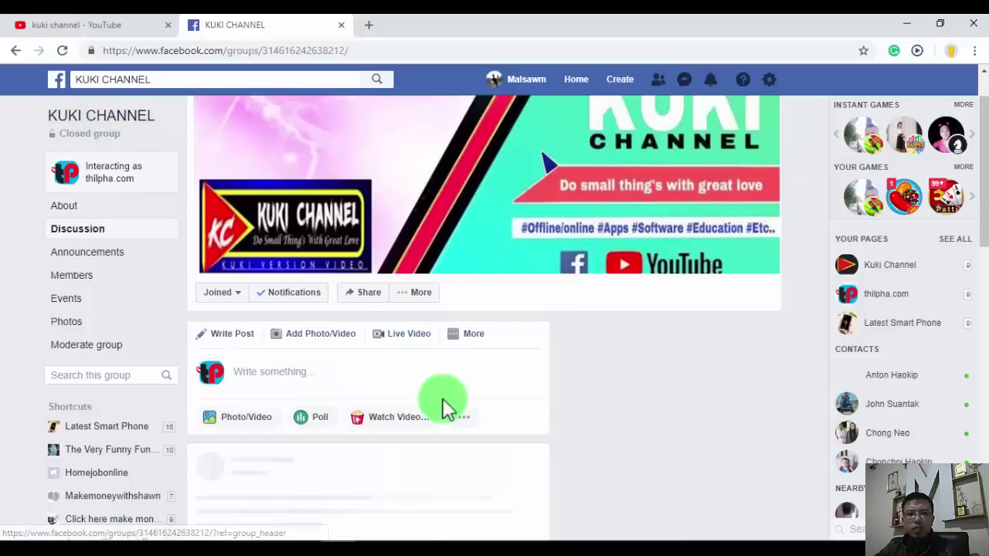
scroll(441, 404, down, 4)
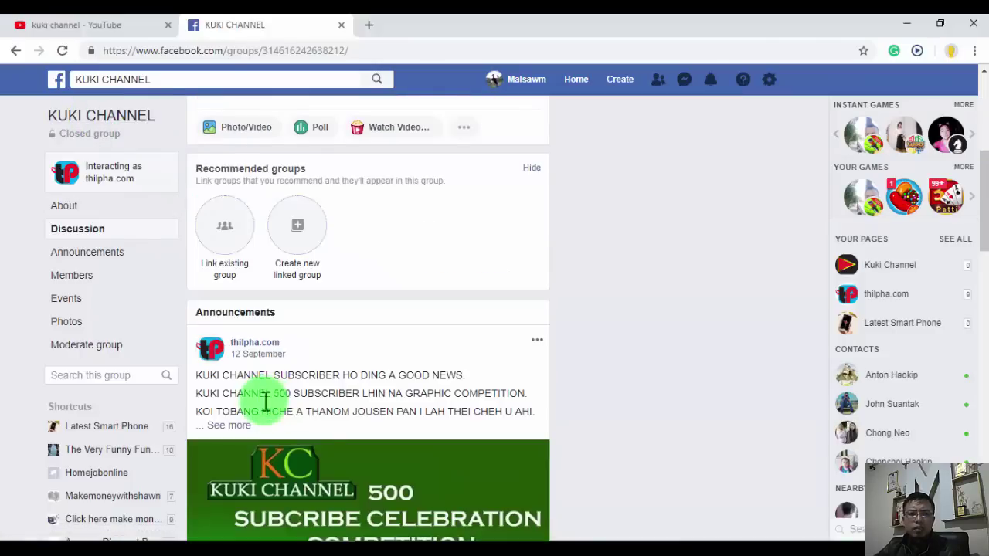
scroll(333, 433, down, 4)
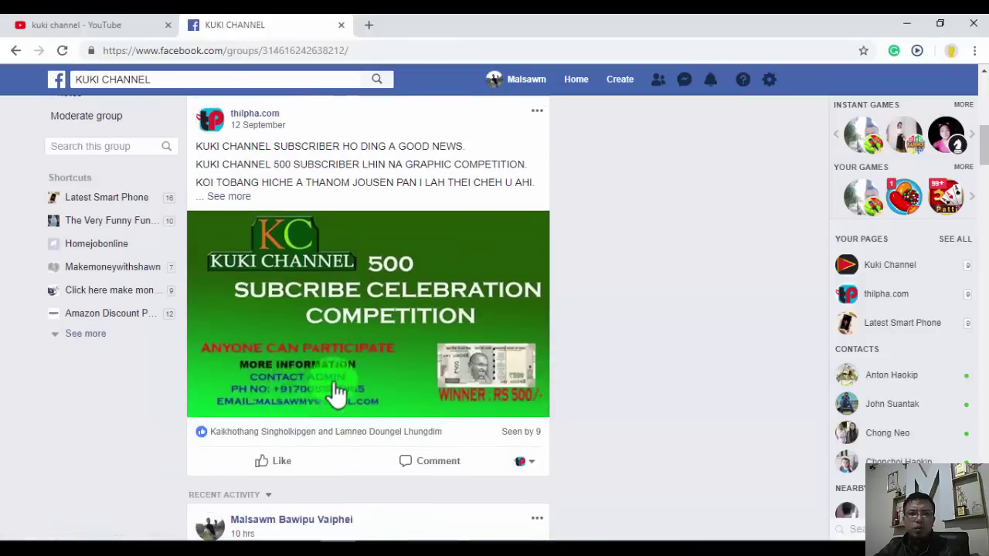
scroll(439, 441, down, 3)
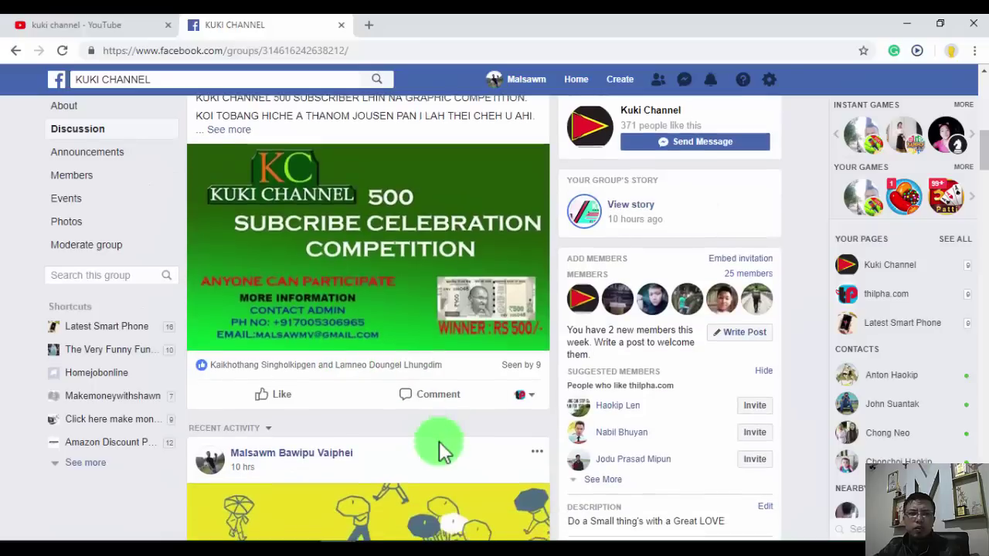
scroll(367, 355, up, 10)
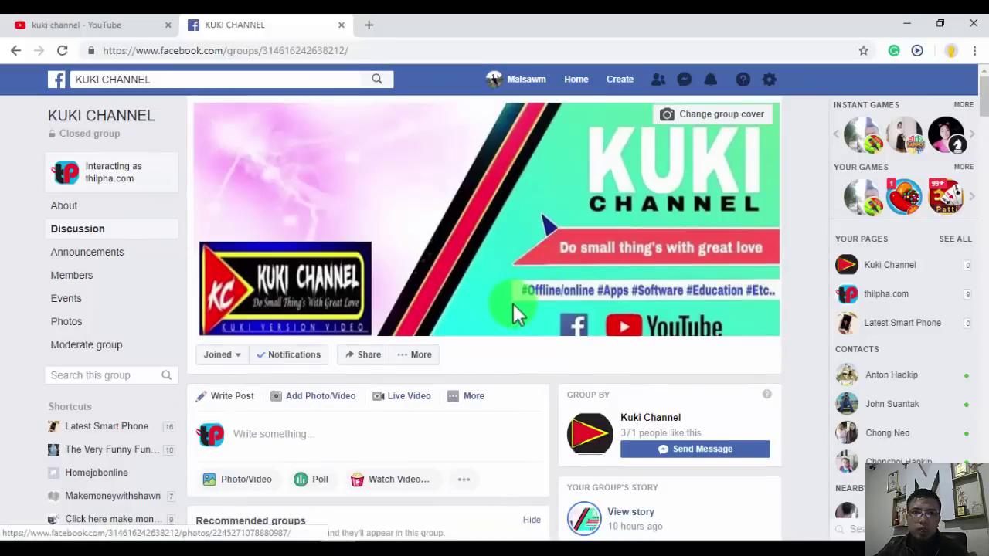
Minimize the browser, switch to Adobe PageMaker and inspect the finished green KUKI CHANNEL ribbon banner.
click(908, 25)
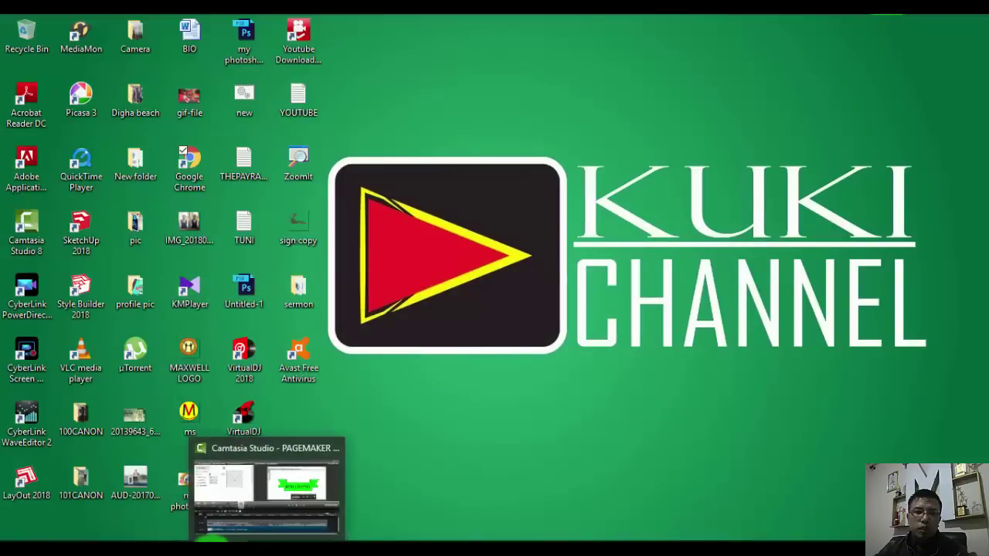
click(197, 539)
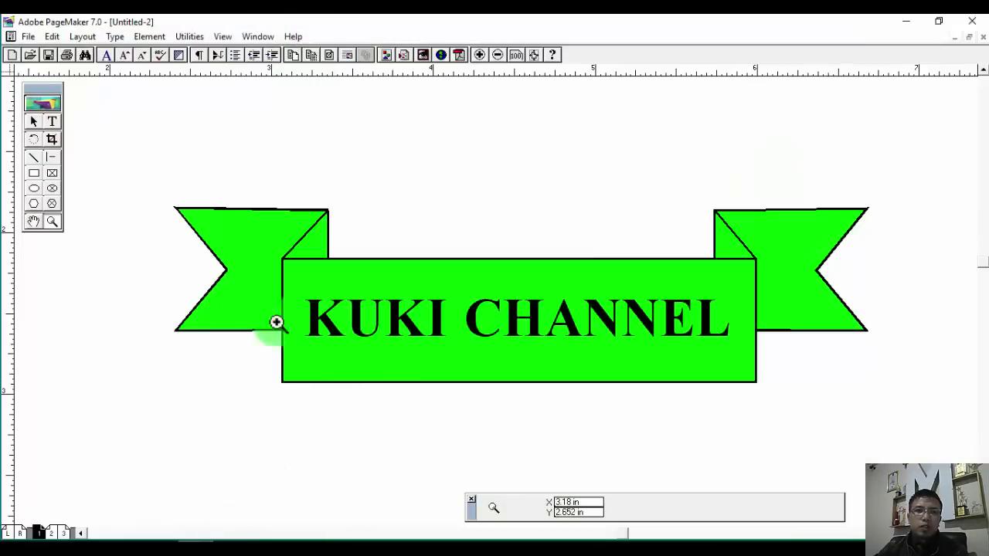
click(380, 369)
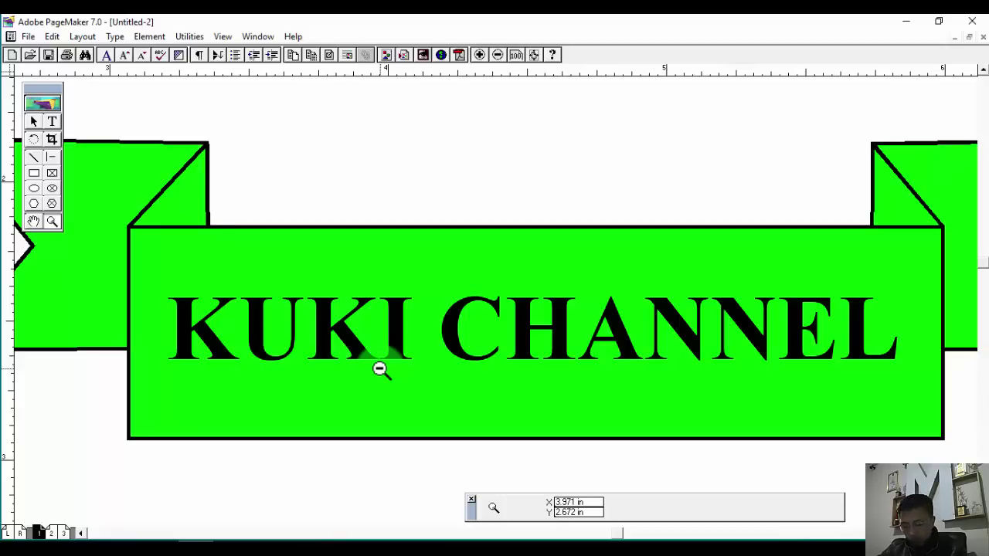
click(380, 369)
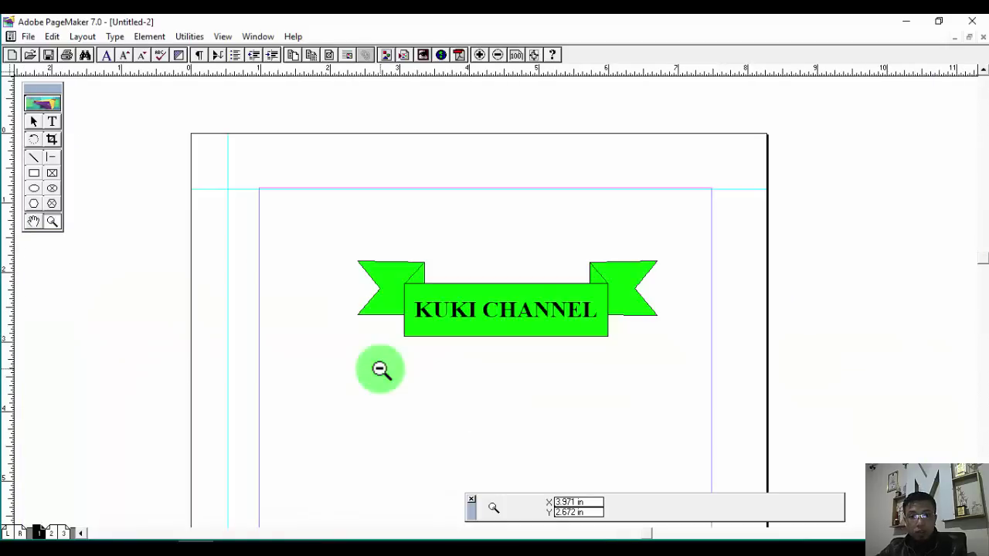
click(380, 369)
click(380, 369)
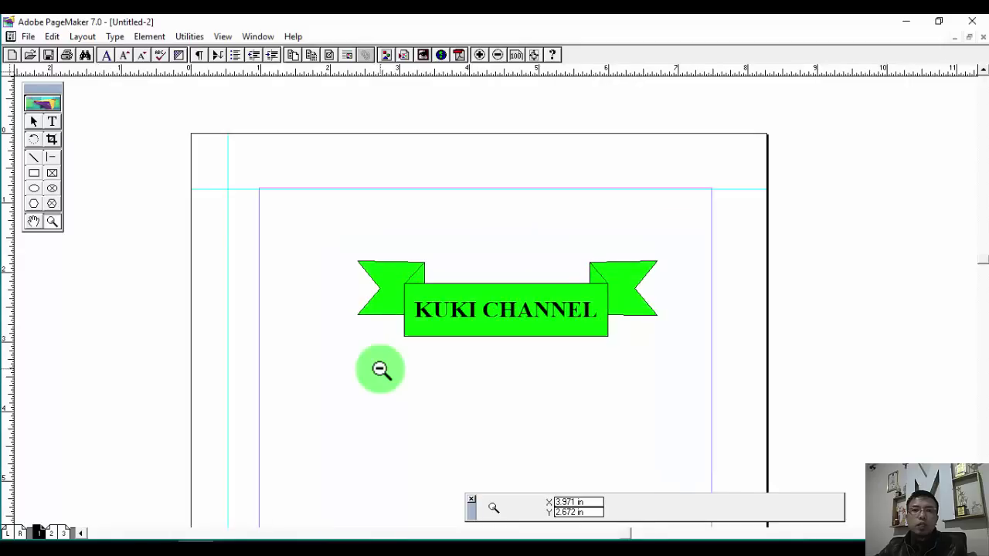
click(380, 368)
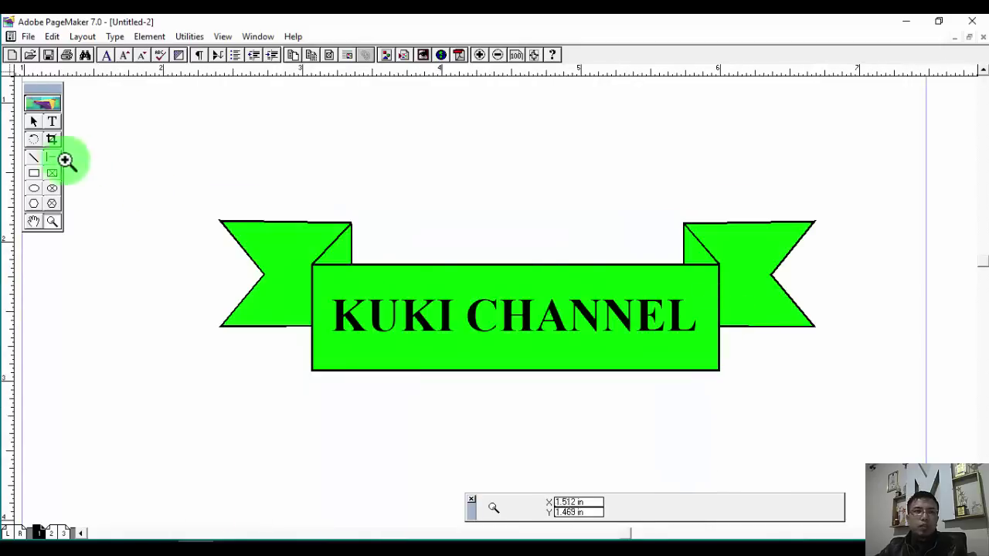
Select all parts of the green KUKI CHANNEL ribbon banner, including its text, and delete them from the page.
click(34, 122)
click(172, 178)
drag(172, 178, 313, 301)
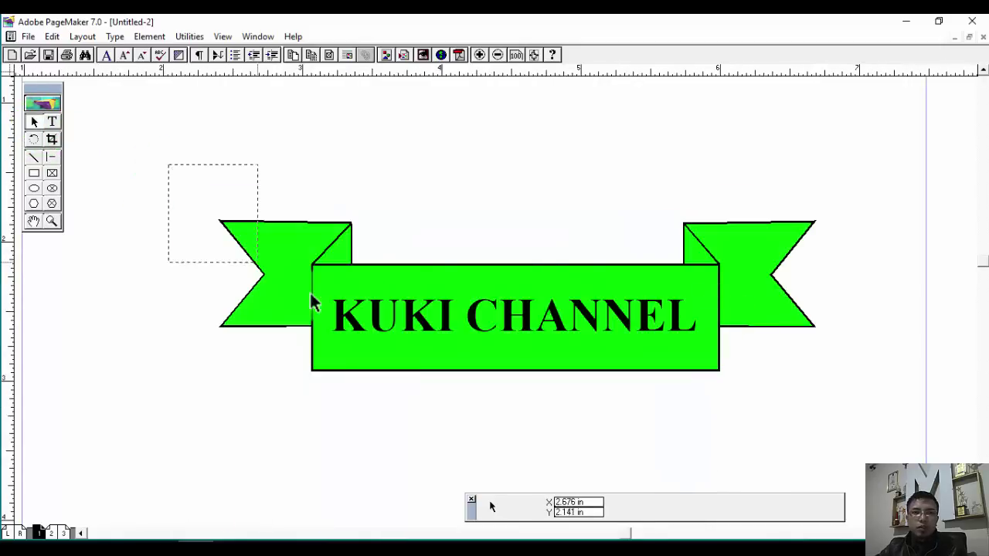
drag(854, 423, 851, 421)
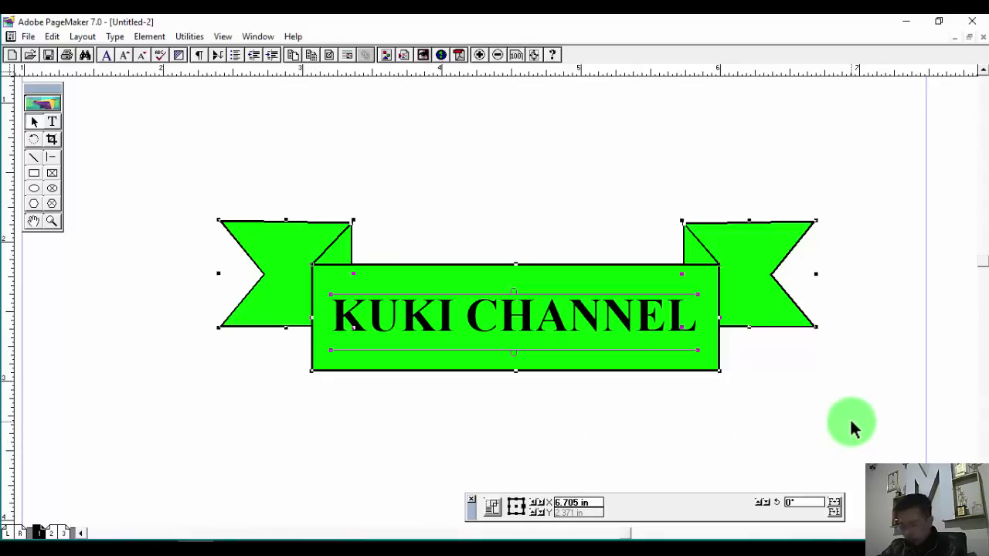
key(Delete)
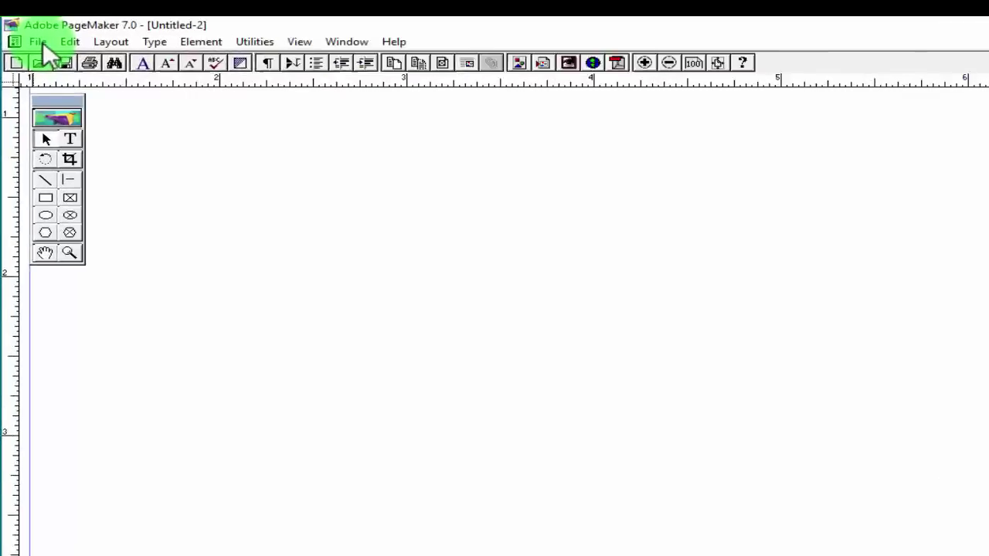
click(38, 42)
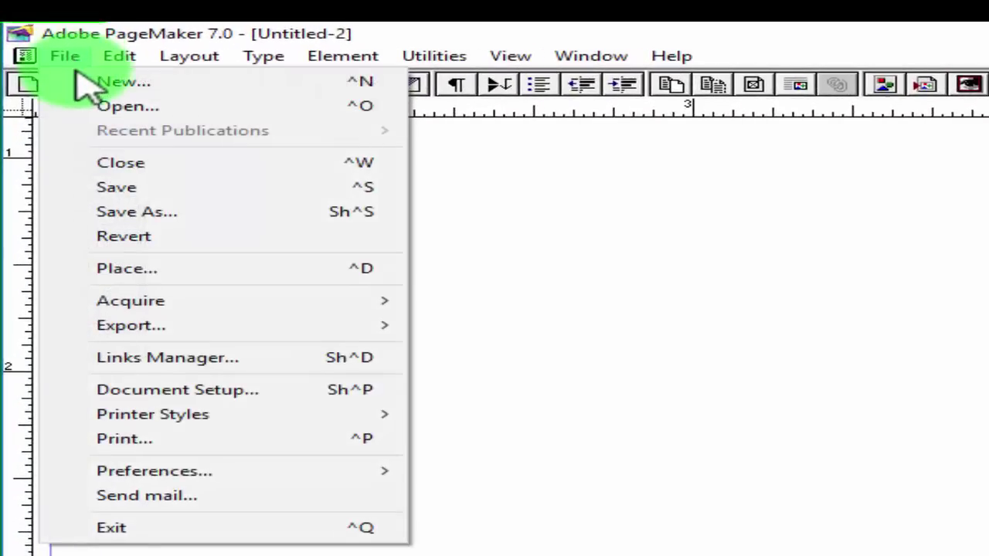
click(58, 60)
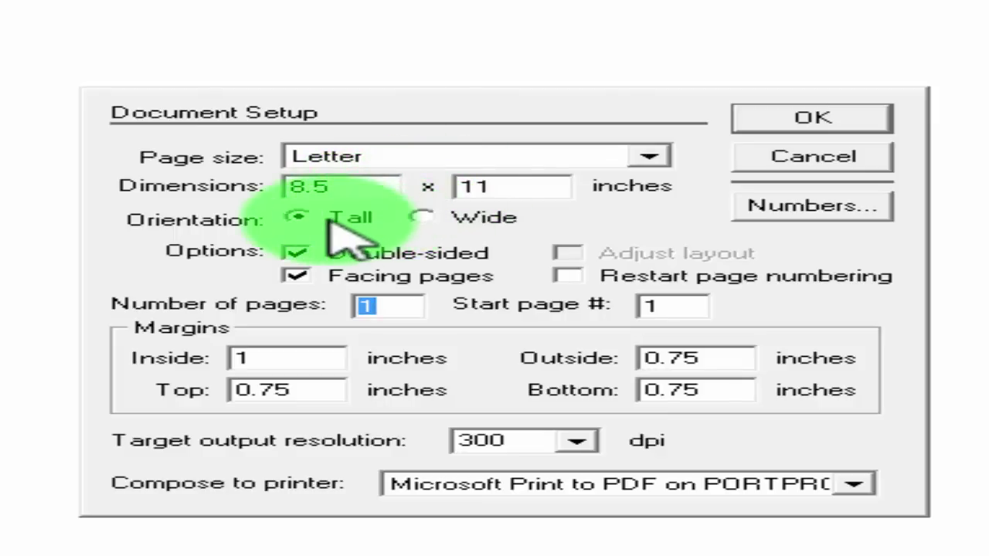
click(646, 159)
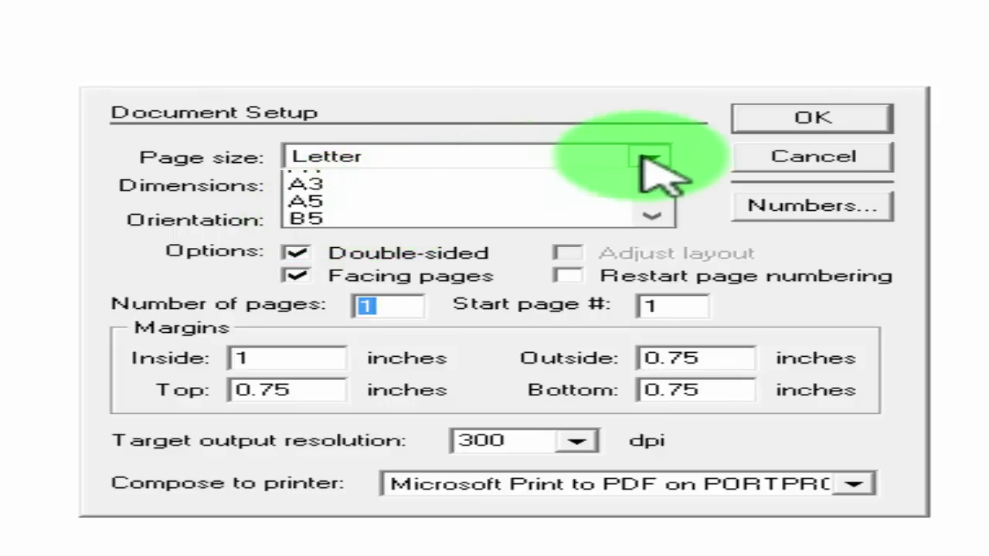
click(445, 231)
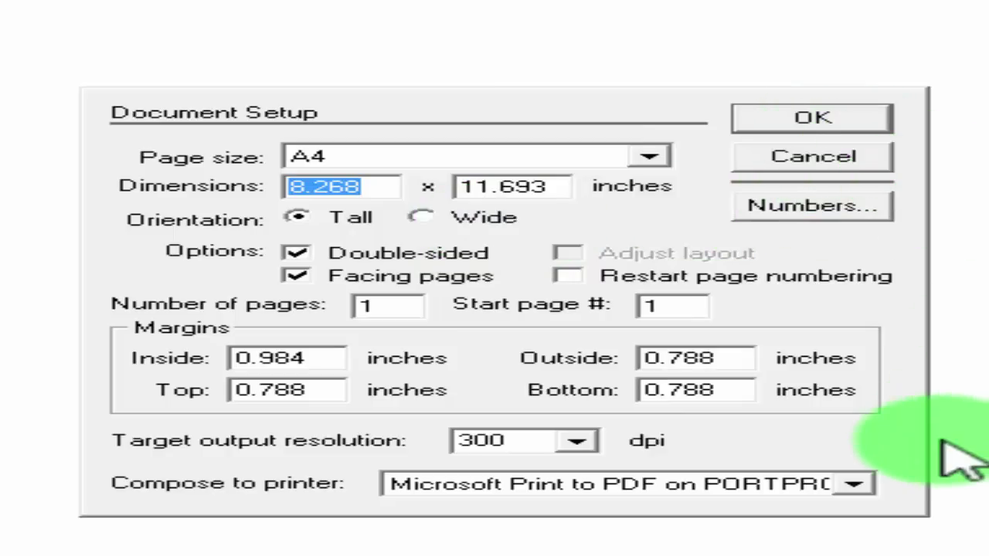
click(813, 160)
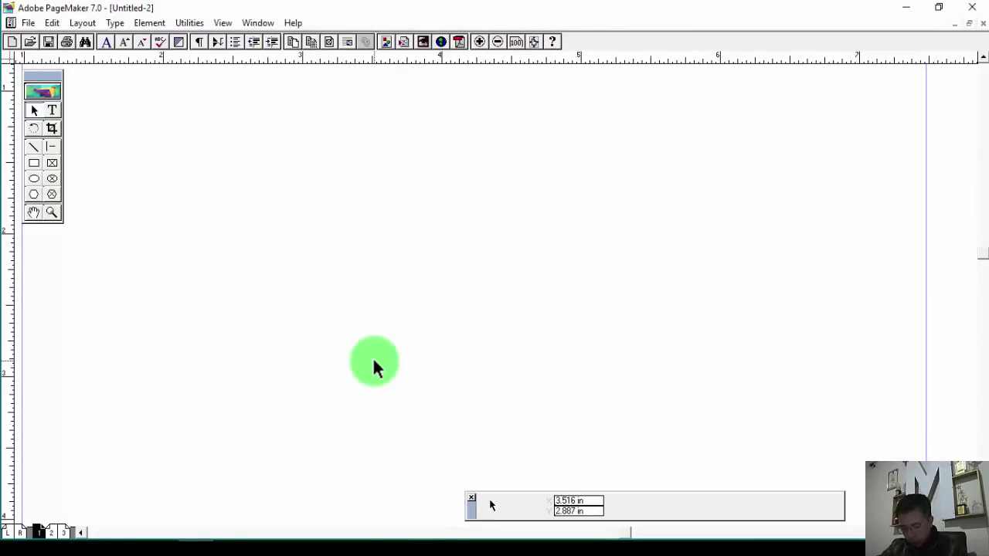
Remove the existing vertical and horizontal ruler guides from the page.
key(ctrl+0)
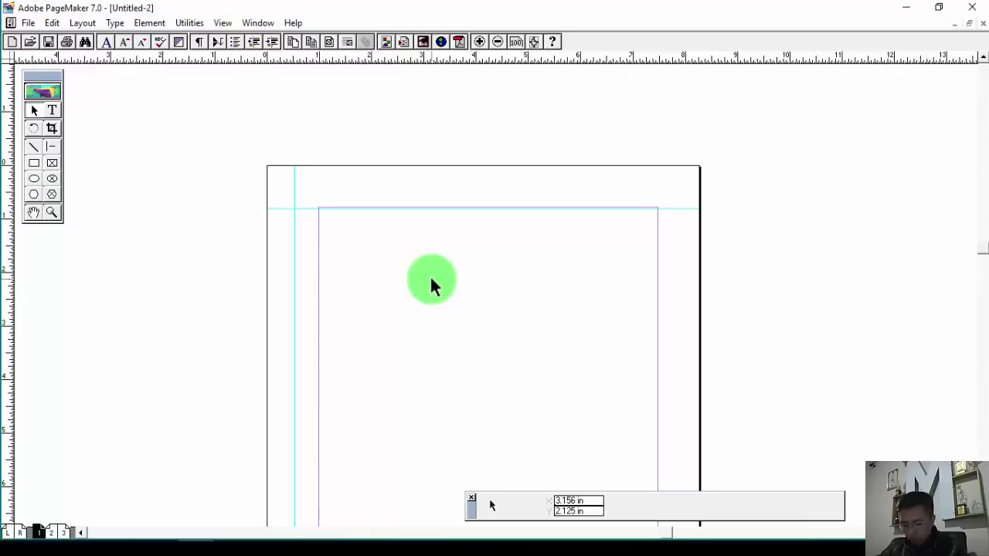
key(ctrl+1)
key(ctrl+2)
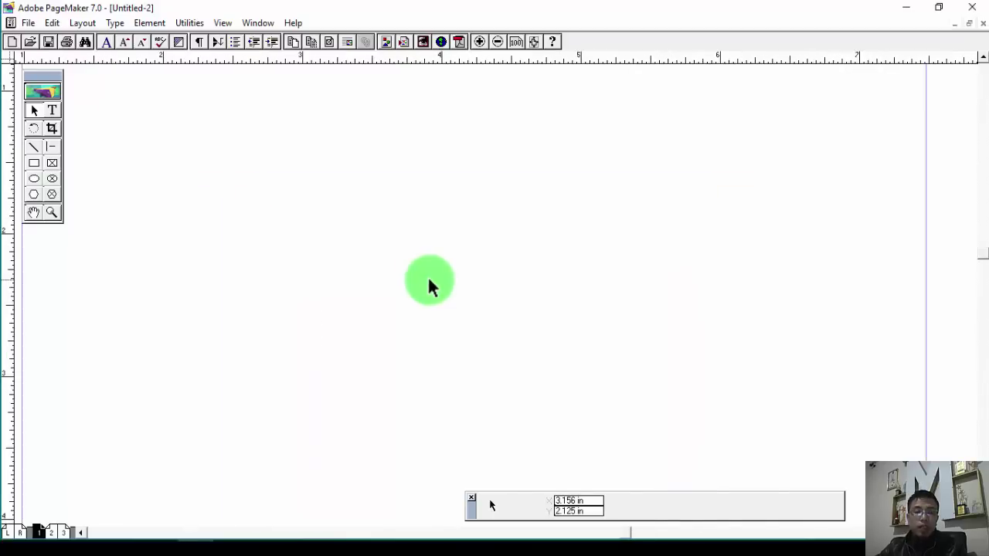
key(ctrl+1)
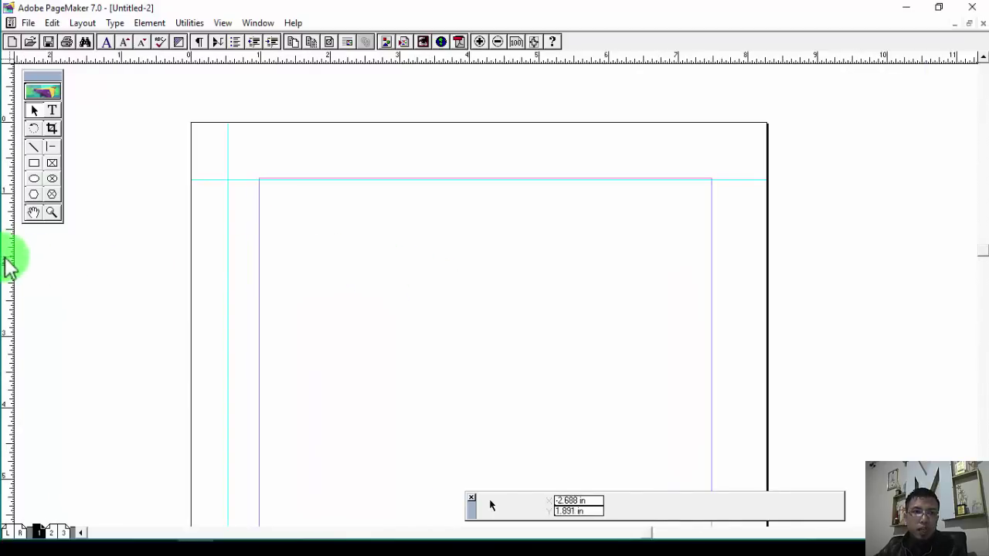
drag(8, 266, 4, 315)
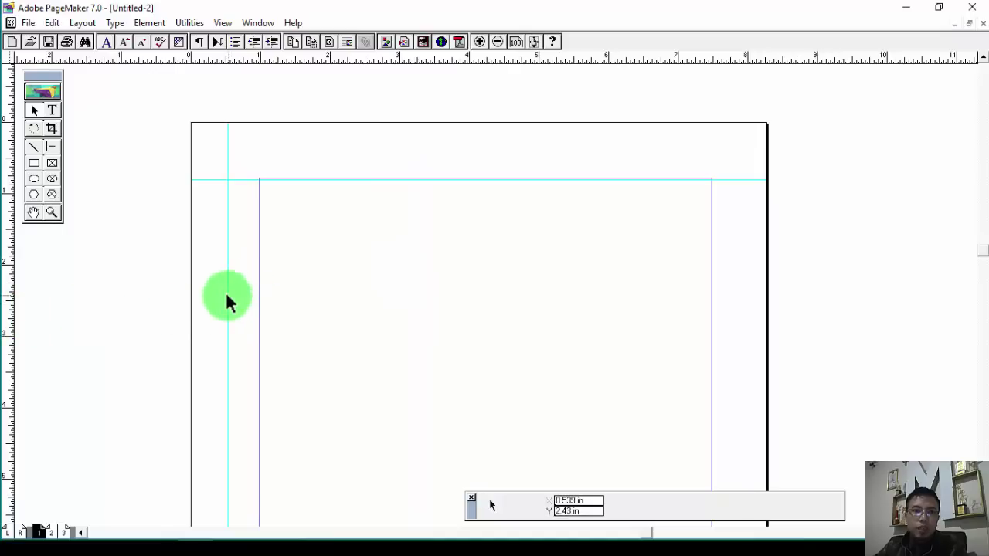
drag(228, 296, 7, 325)
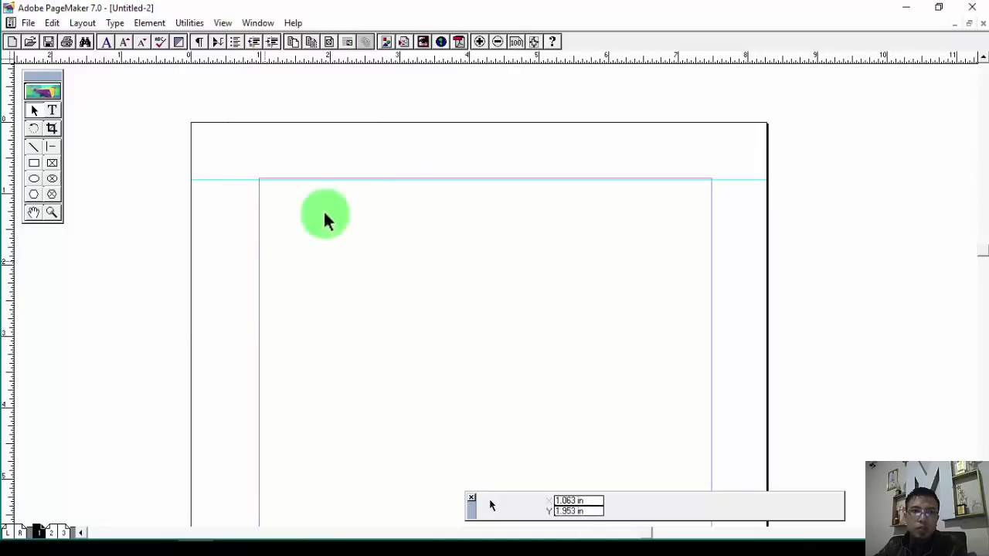
drag(236, 179, 263, 68)
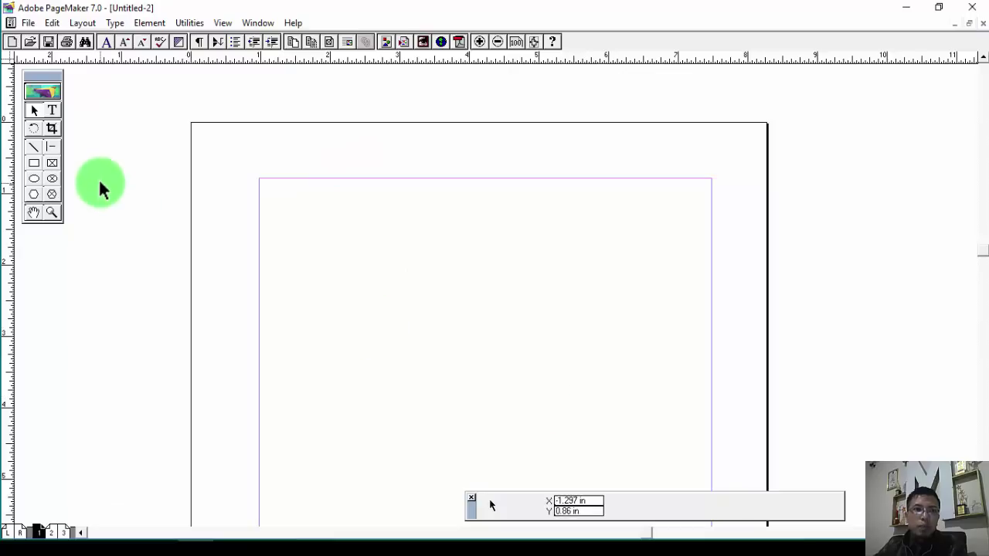
Draw a rectangle about 3.09 by 0.70 in and place two vertical guides near its left end and a horizontal guide through its middle.
click(32, 163)
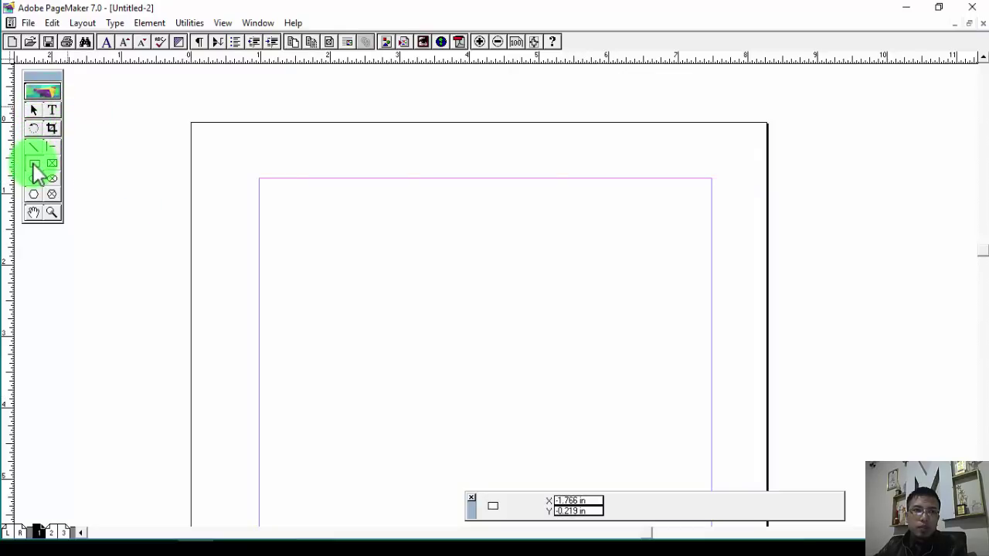
drag(390, 278, 604, 327)
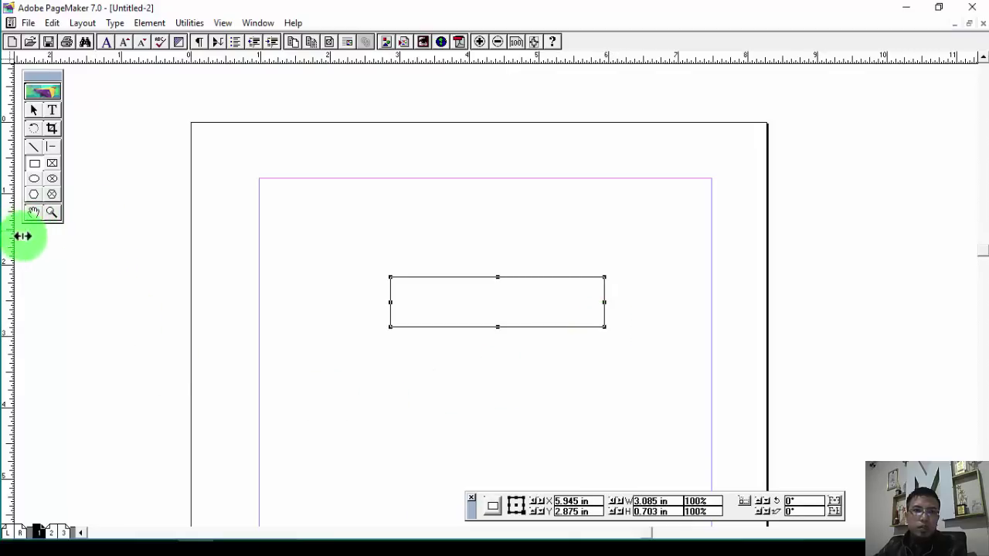
drag(23, 236, 451, 322)
drag(451, 321, 452, 321)
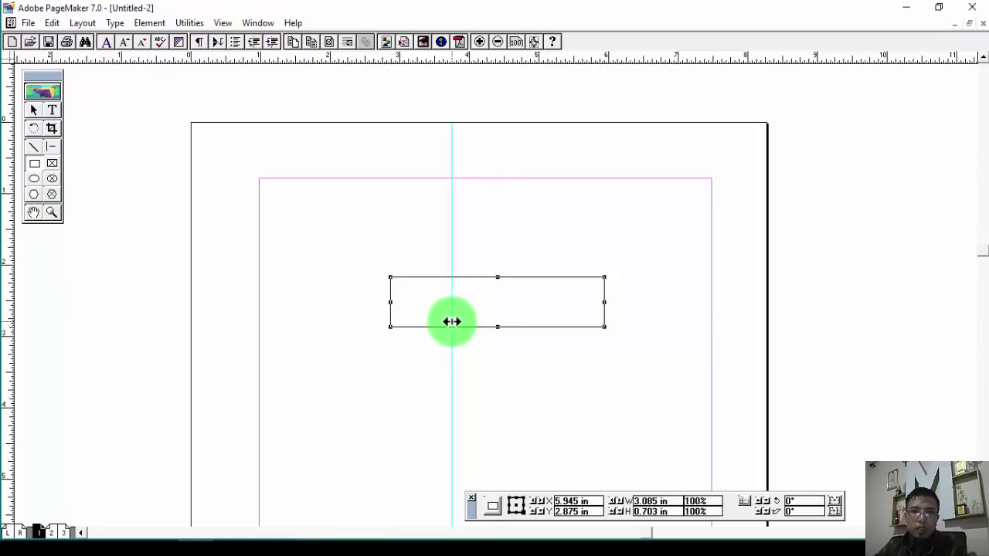
drag(327, 60, 286, 302)
drag(8, 336, 438, 372)
Draw a closed polygon about 0.89 by 0.69 in over the rectangle's left end, with a V-shaped notch following the guide intersections.
click(50, 213)
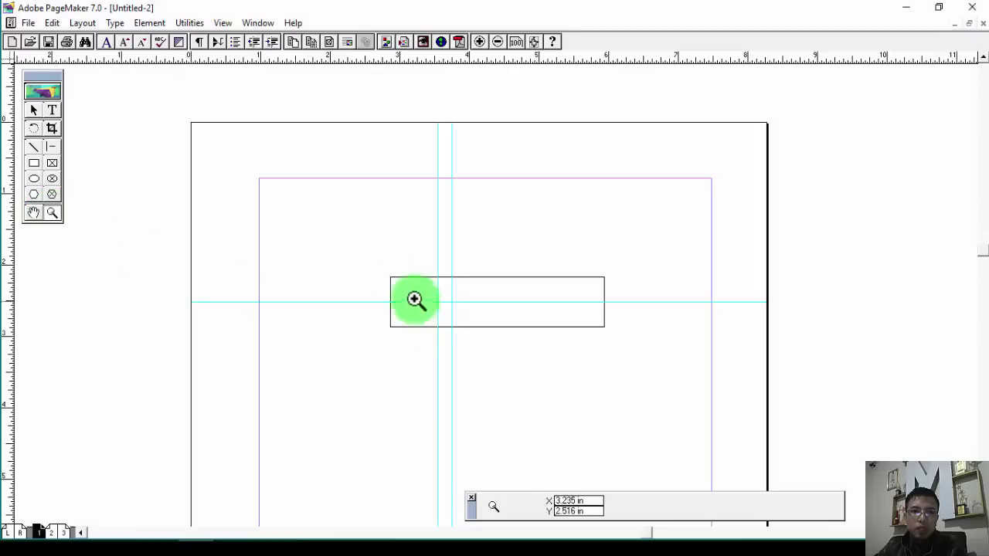
drag(327, 240, 566, 362)
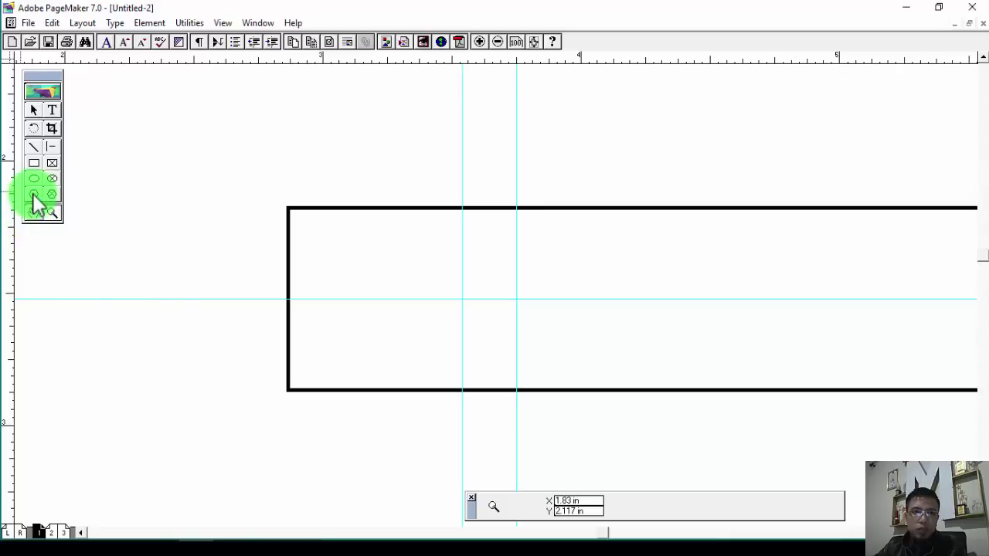
click(287, 207)
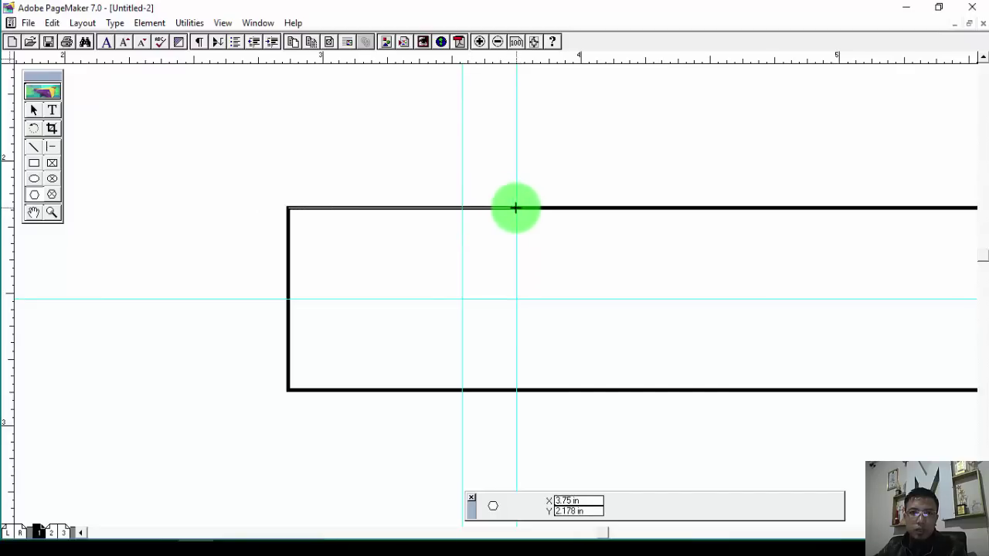
click(516, 208)
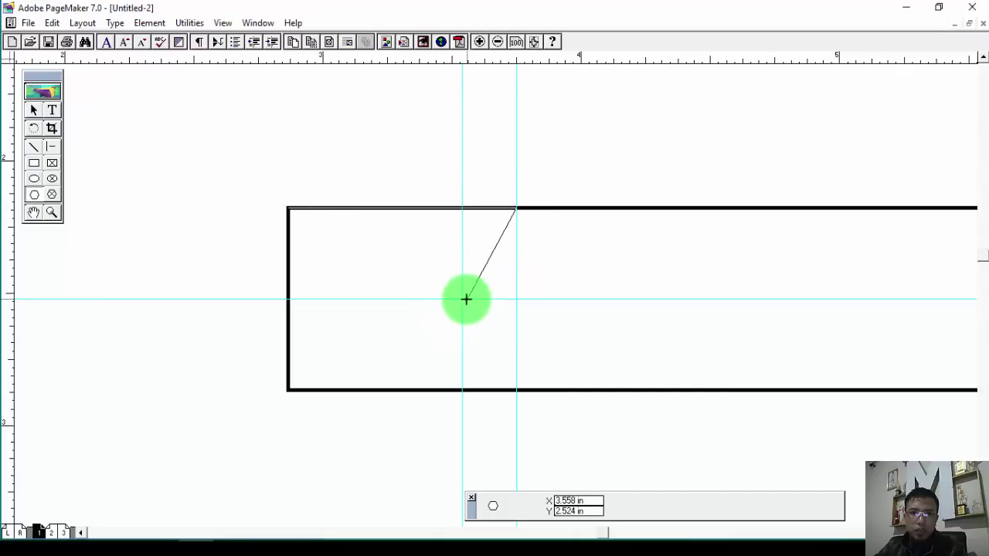
click(462, 300)
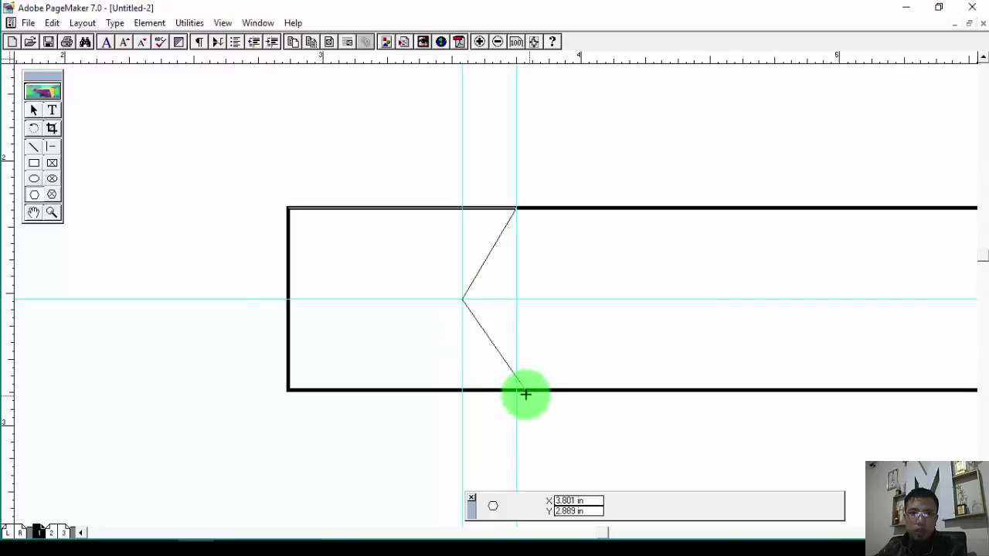
click(516, 391)
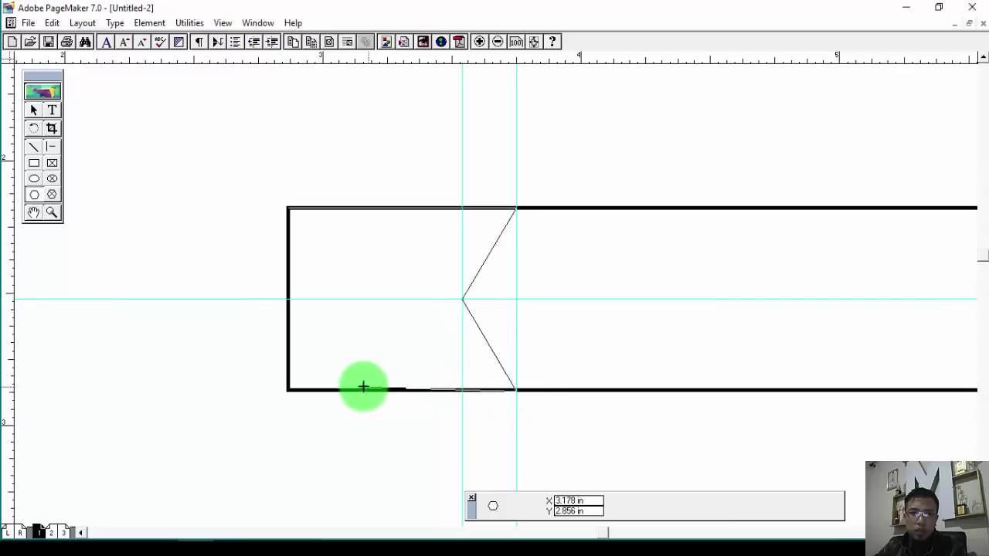
click(290, 391)
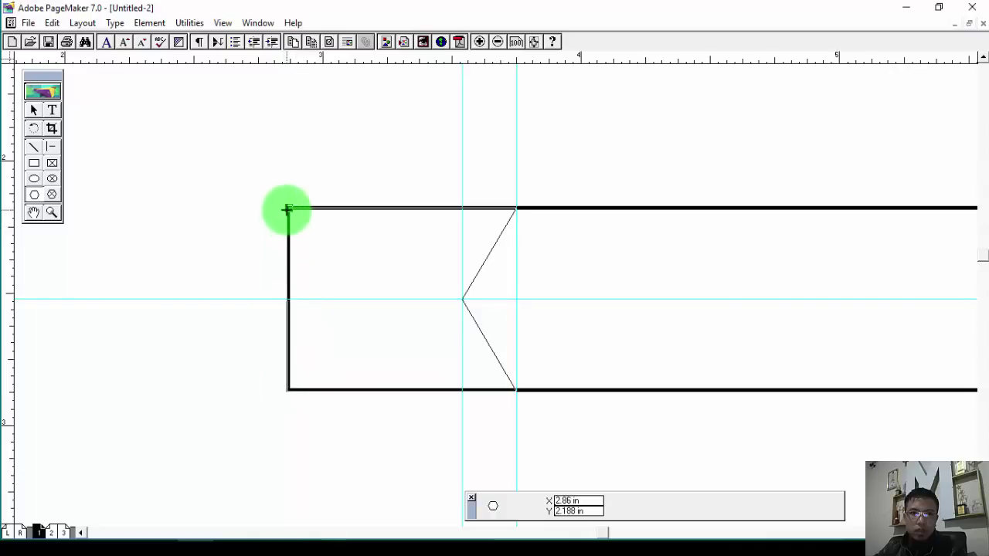
click(287, 209)
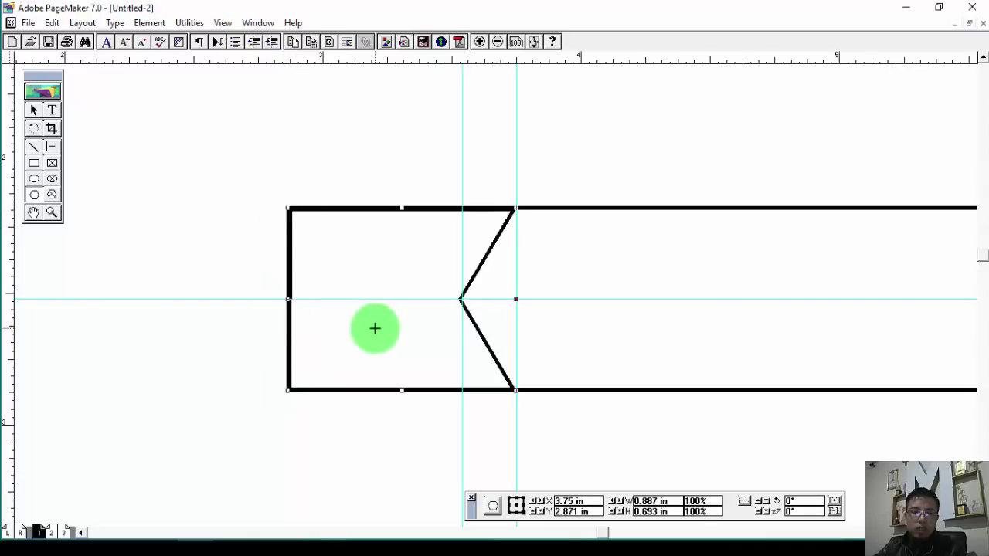
Move the notched ribbon tail to the rectangle's right end, overlapping it slightly and offset upward.
click(33, 110)
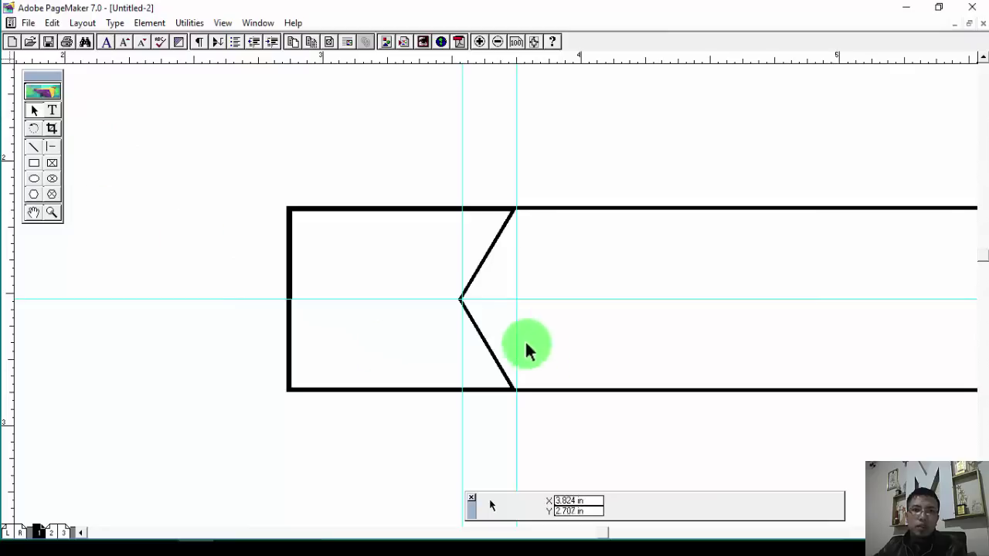
drag(475, 329, 427, 275)
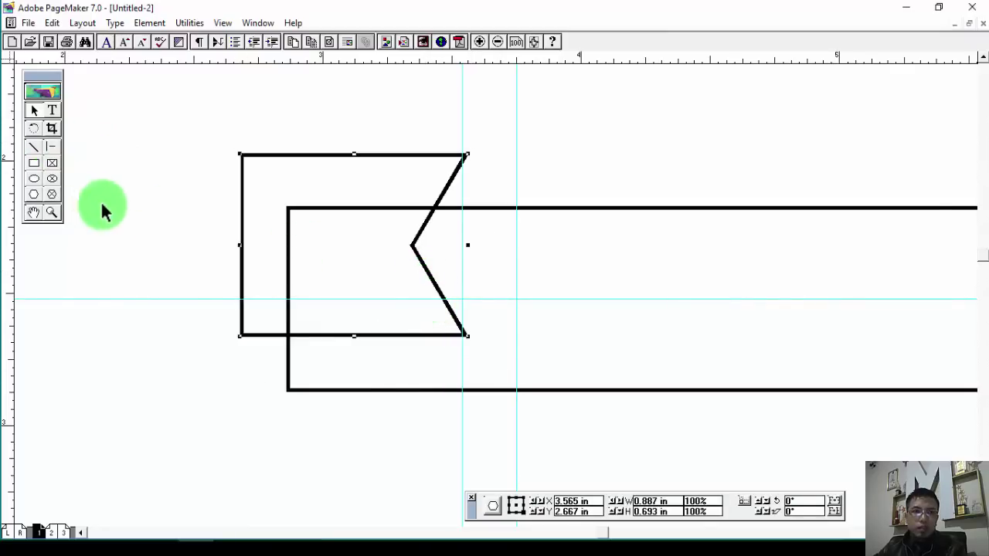
key(ctrl+minus)
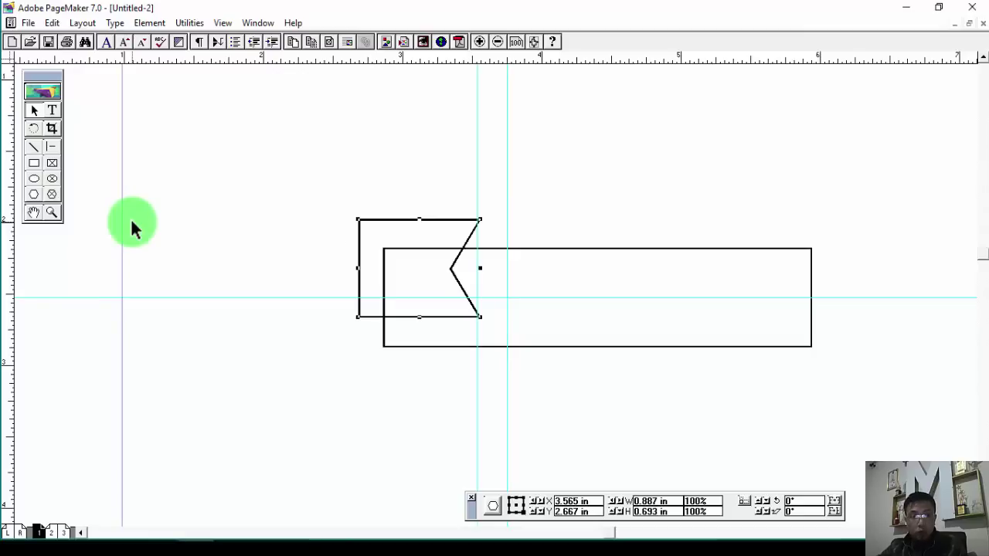
drag(364, 223, 788, 219)
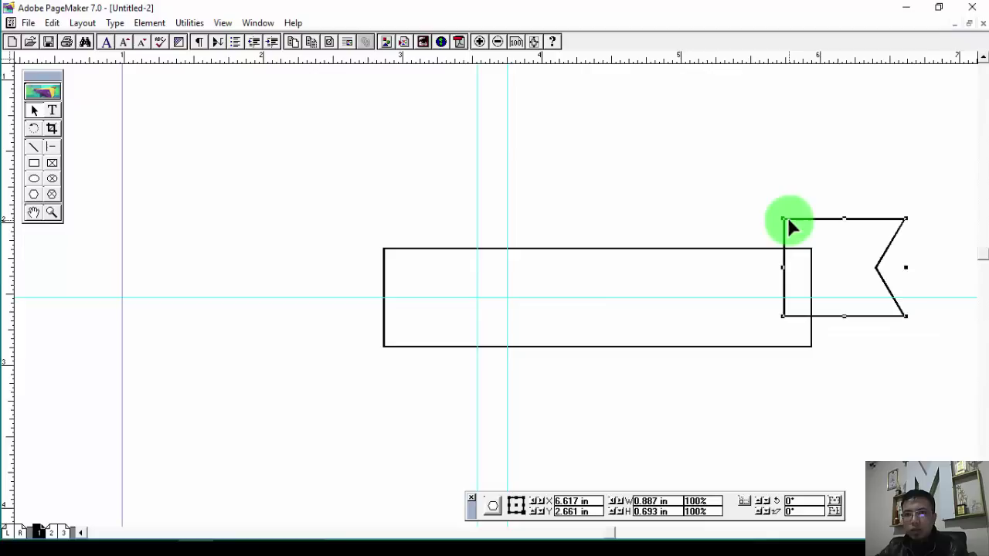
Draw a diagonal fold line from the tail's upper-left corner to the rectangle's upper-right corner and adjust both endpoints to meet the corners.
click(54, 147)
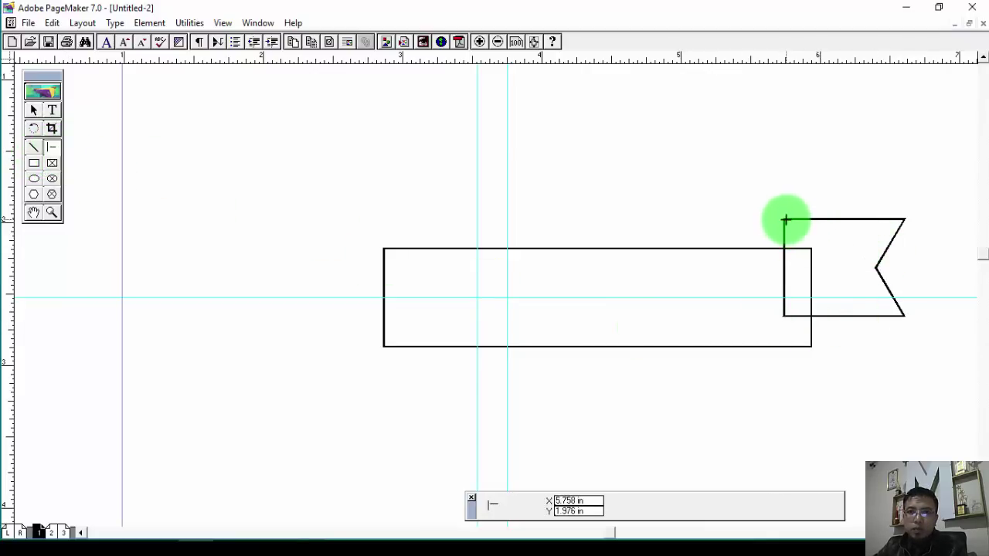
drag(784, 219, 813, 249)
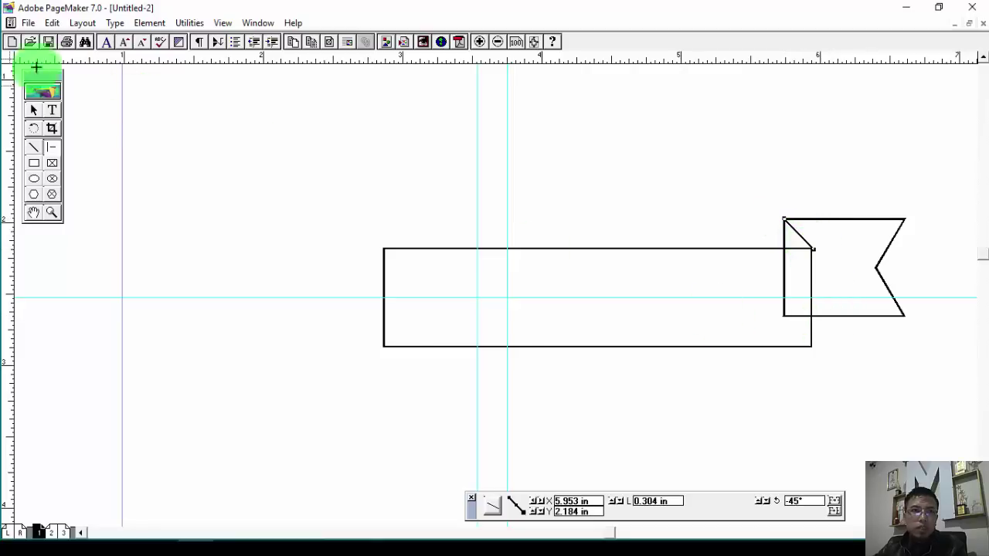
click(34, 110)
click(53, 211)
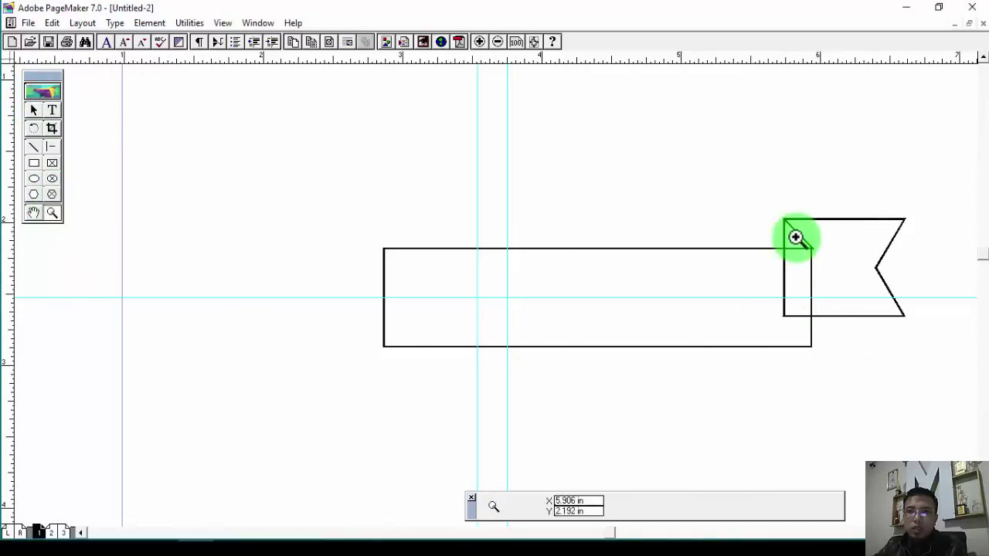
drag(753, 196, 864, 278)
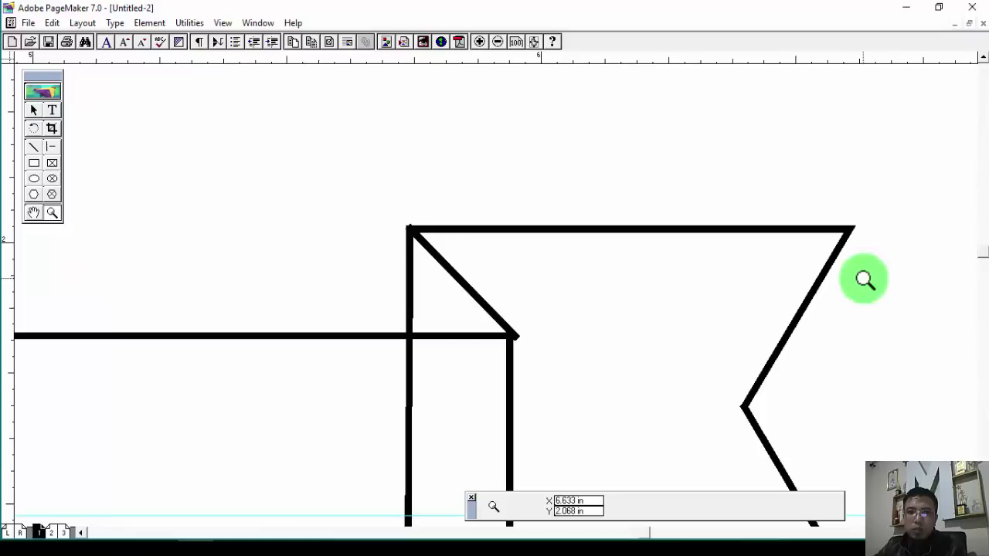
click(66, 141)
drag(503, 330, 508, 335)
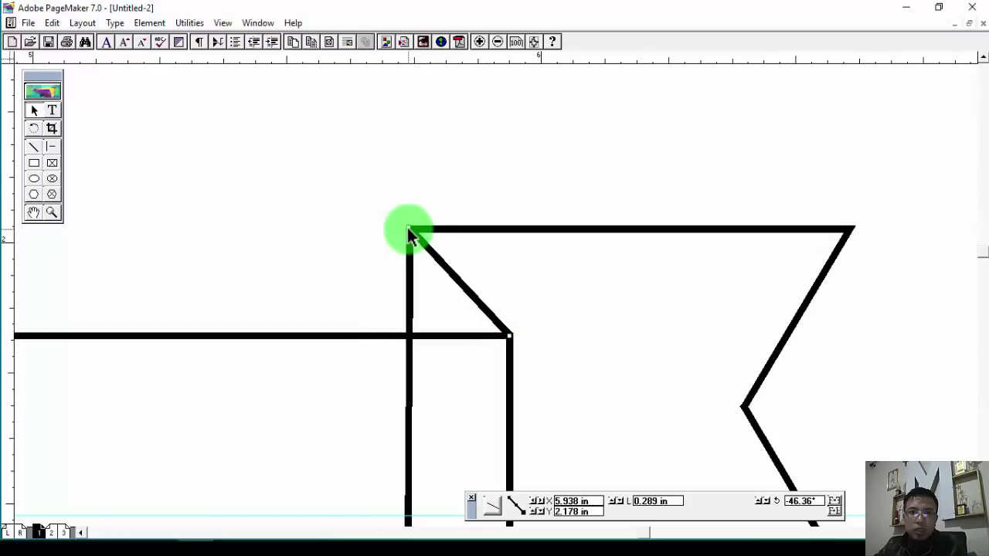
drag(410, 234, 411, 230)
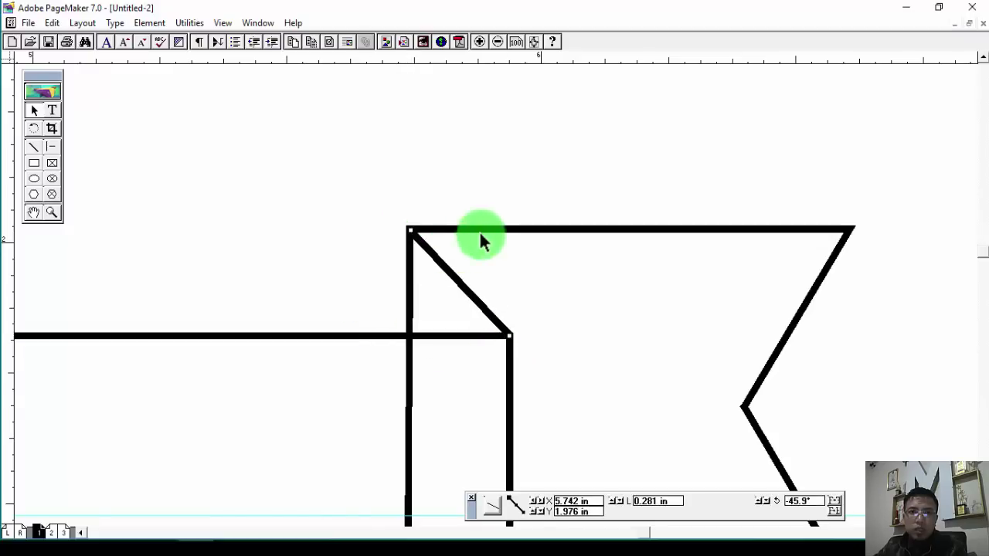
click(225, 257)
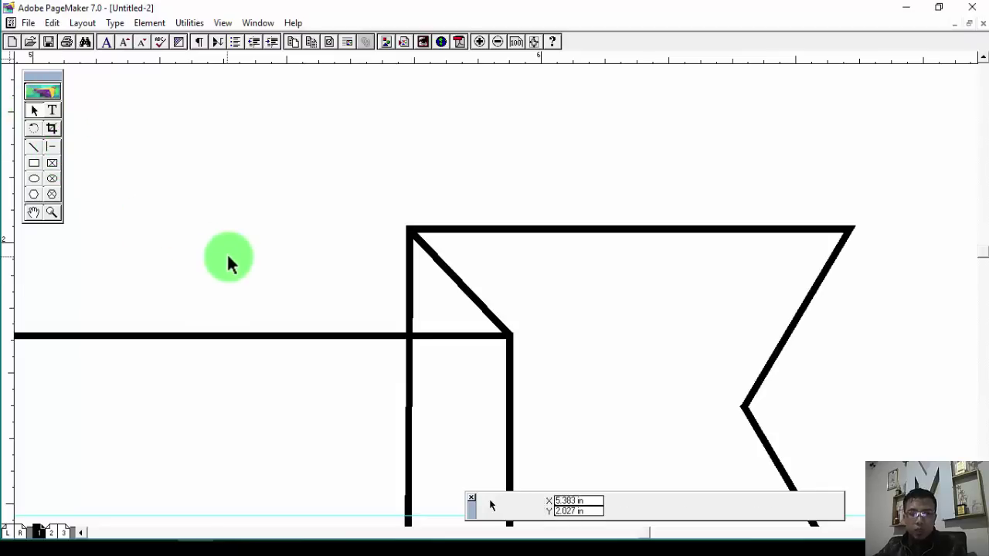
Group the notched ribbon tail with its diagonal fold line.
key(ctrl+minus)
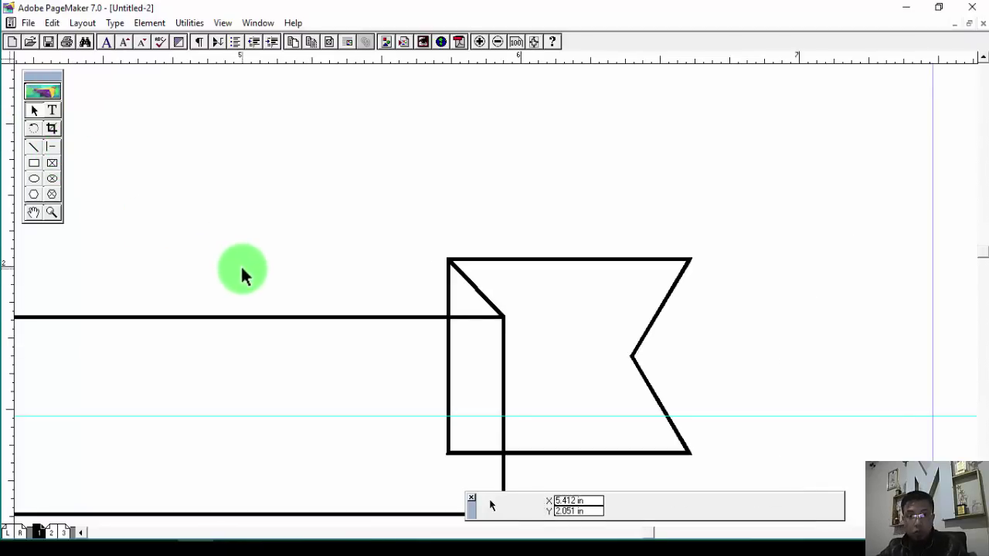
key(ctrl+minus)
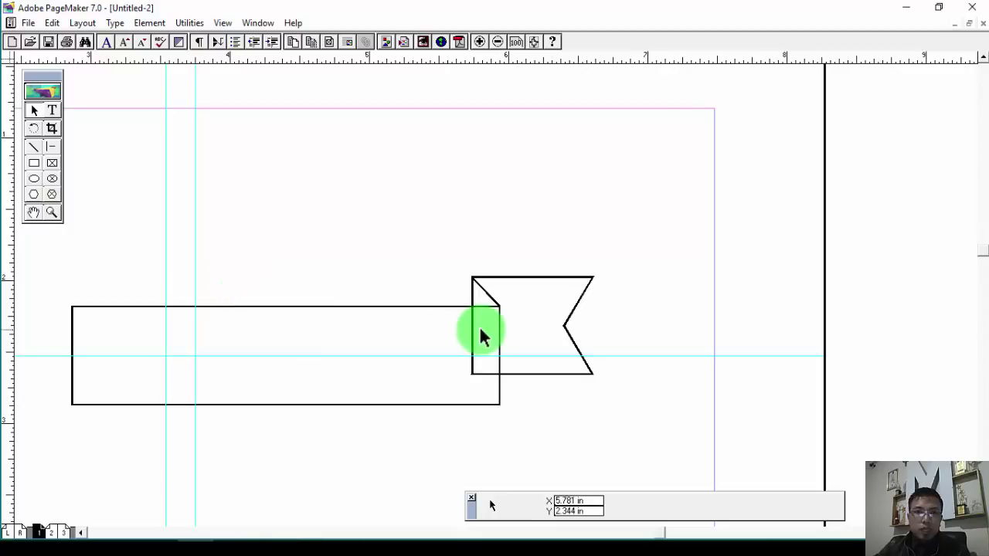
click(581, 279)
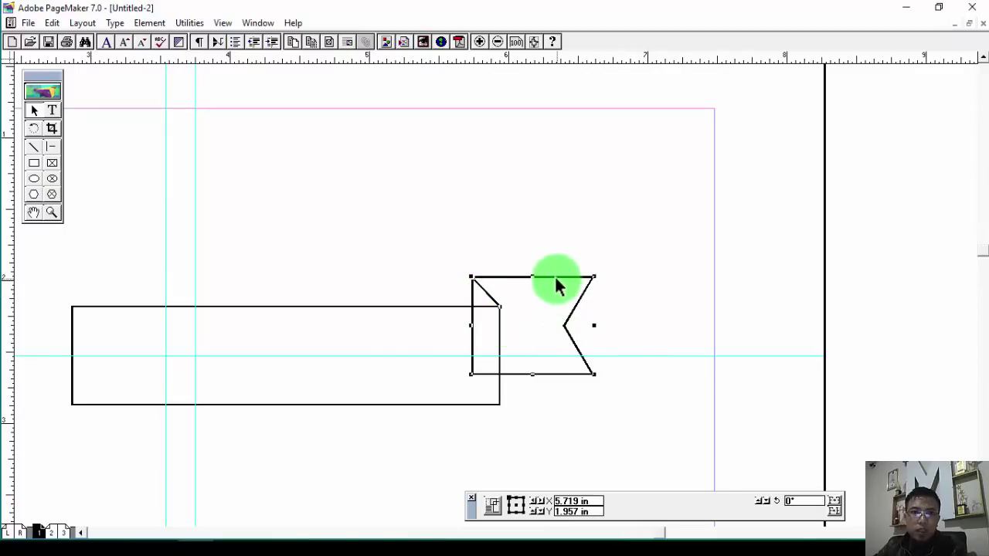
click(152, 22)
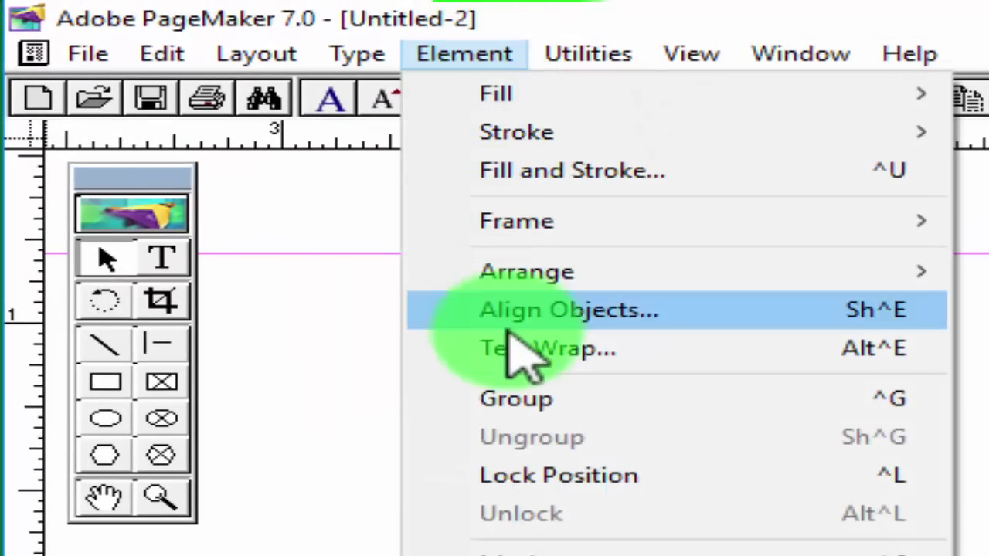
click(545, 401)
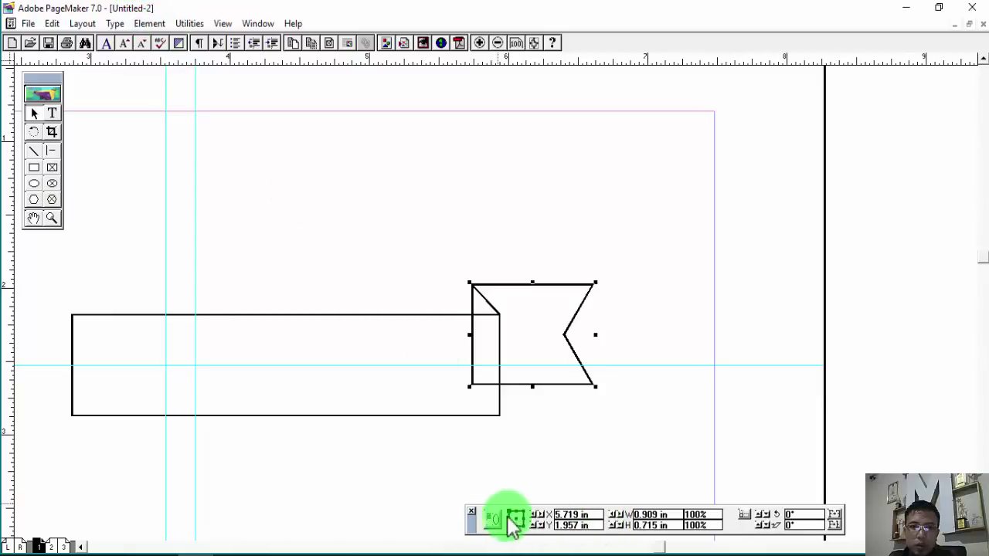
Close and reopen the Control Palette, and try a horizontal flip of the grouped ribbon tail, flipping it back.
click(472, 512)
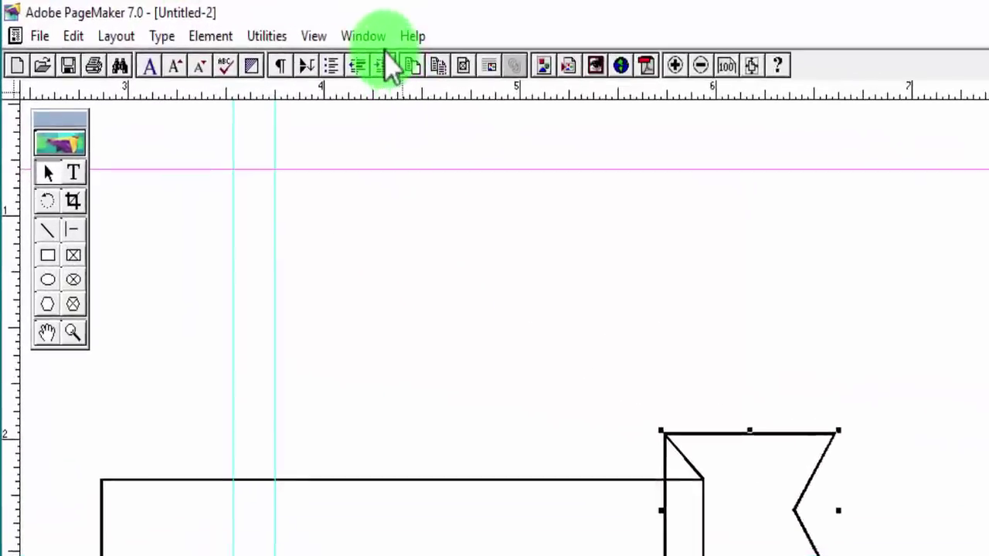
click(258, 24)
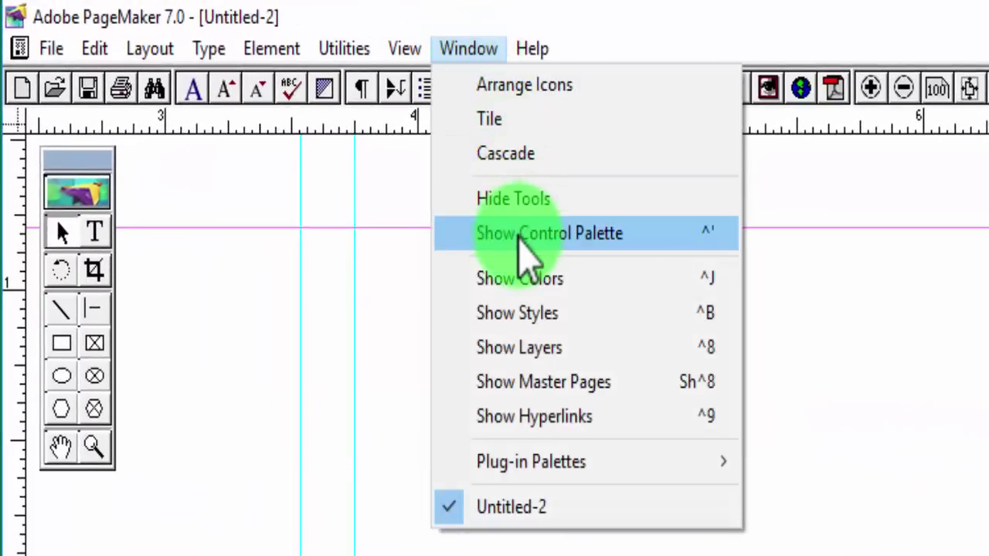
click(524, 246)
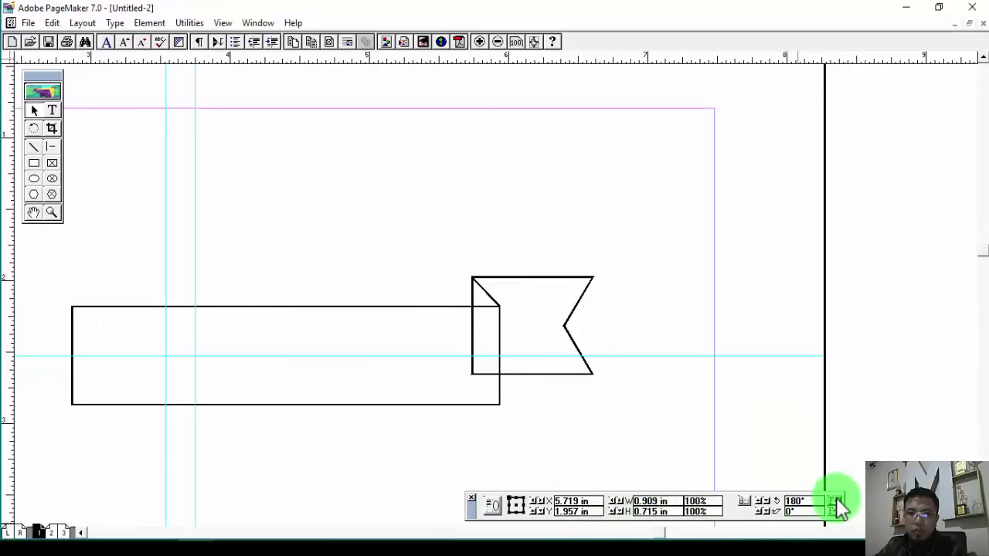
click(836, 499)
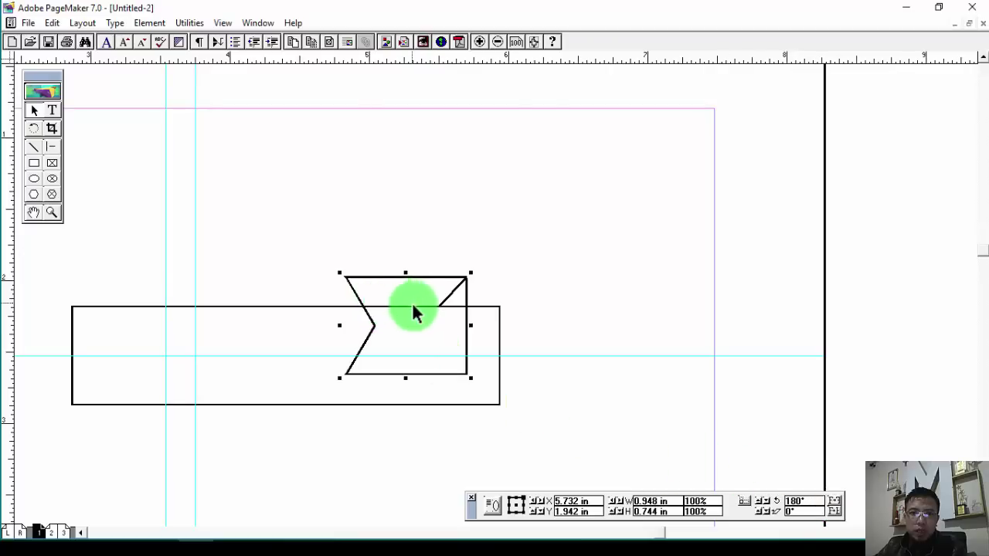
click(837, 502)
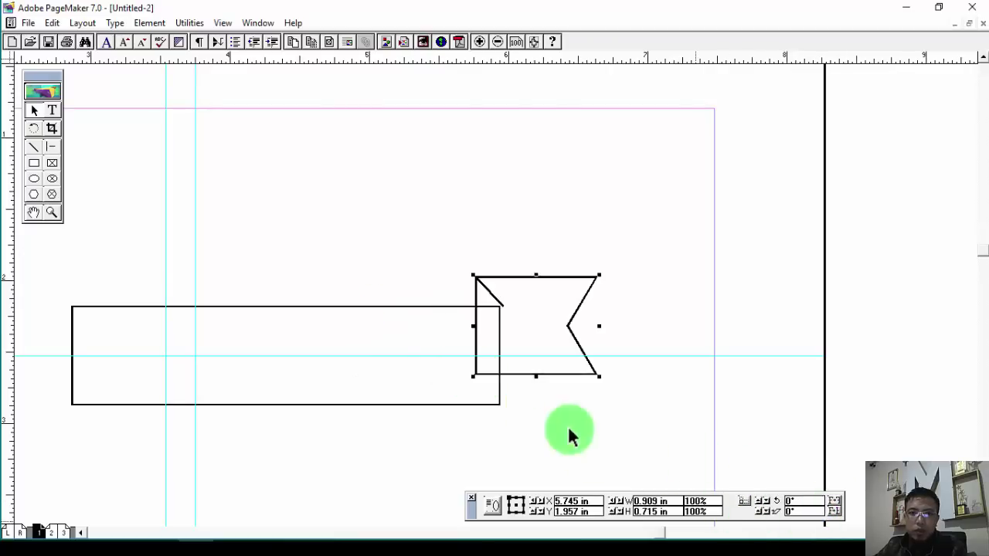
Paste a copy of the grouped ribbon tail and flip the copy horizontally.
right_click(562, 277)
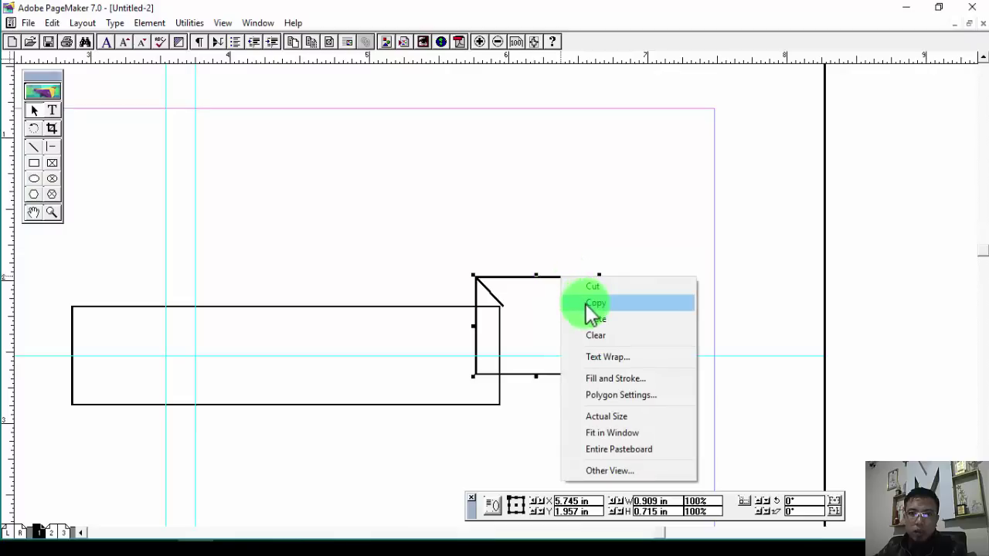
click(586, 304)
right_click(565, 281)
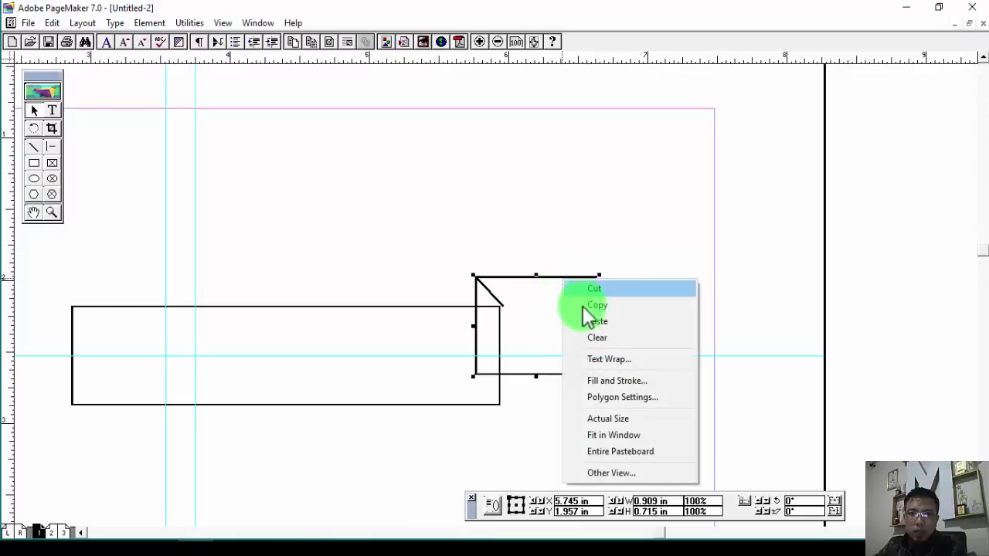
click(591, 323)
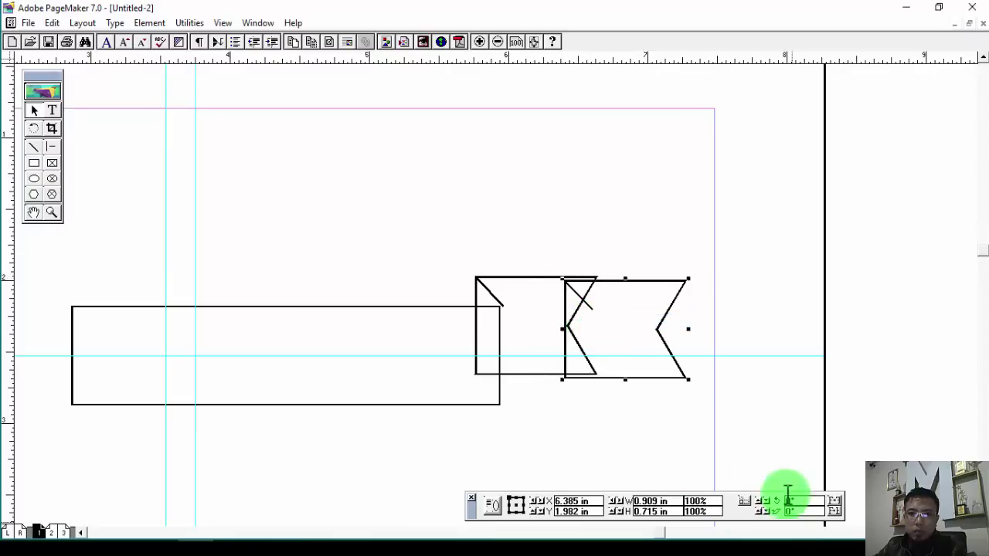
click(834, 501)
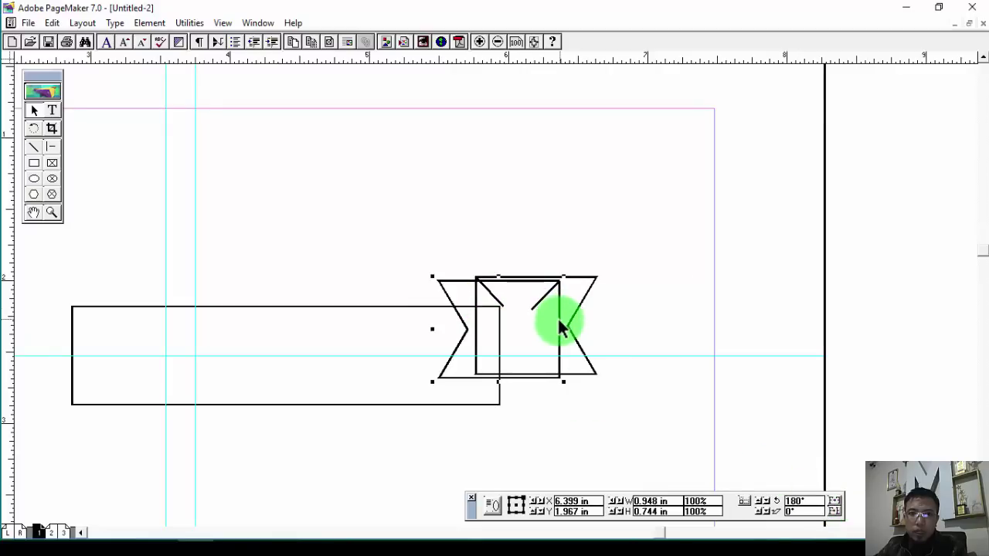
Move the flipped tail to the rectangle's left end, with its fold line meeting the rectangle's upper-left corner.
drag(562, 328, 99, 331)
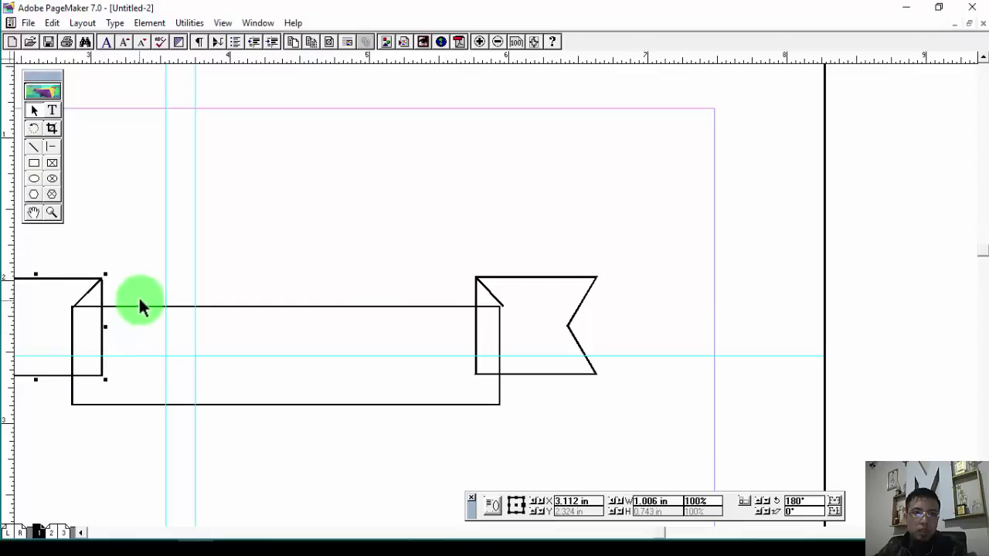
click(52, 212)
drag(159, 255, 126, 364)
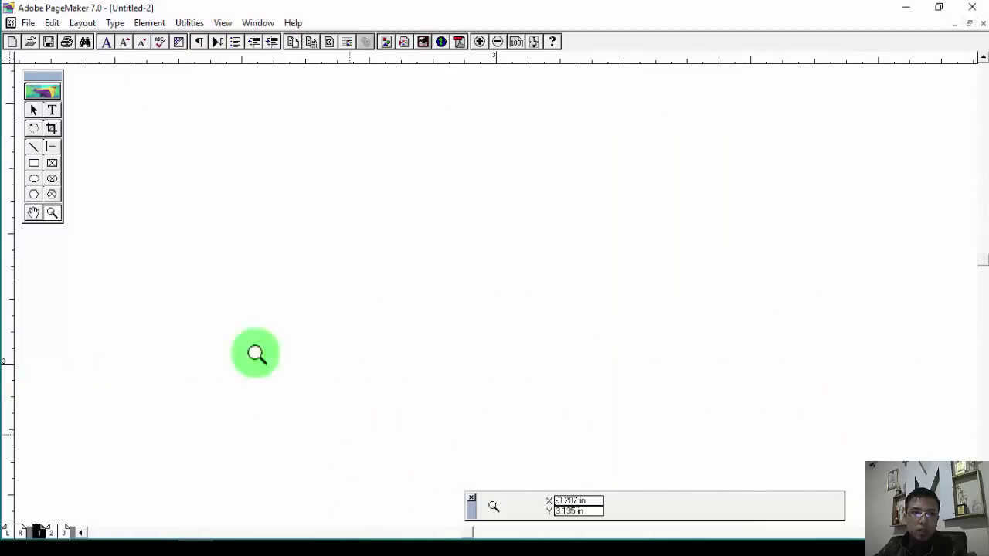
ctrl+click(142, 265)
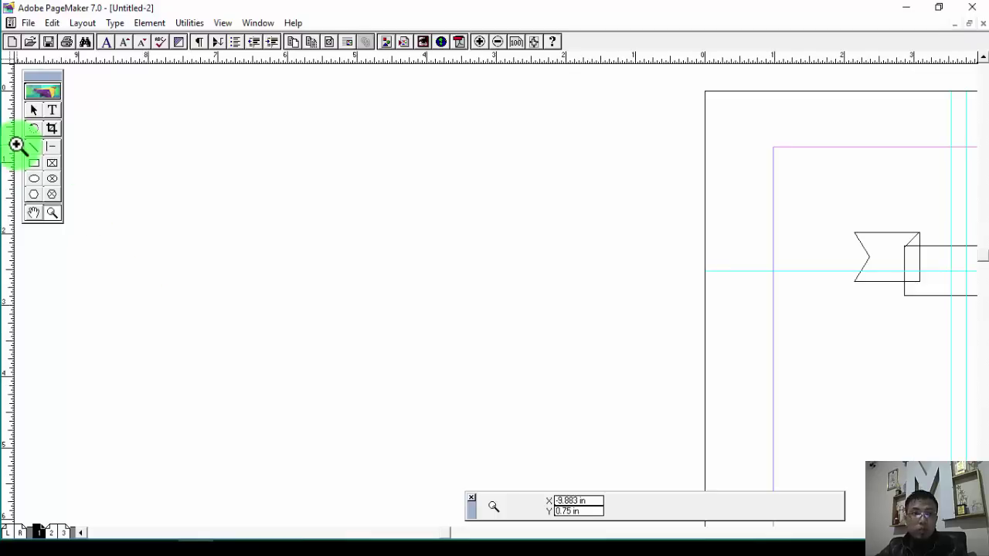
drag(789, 197, 963, 327)
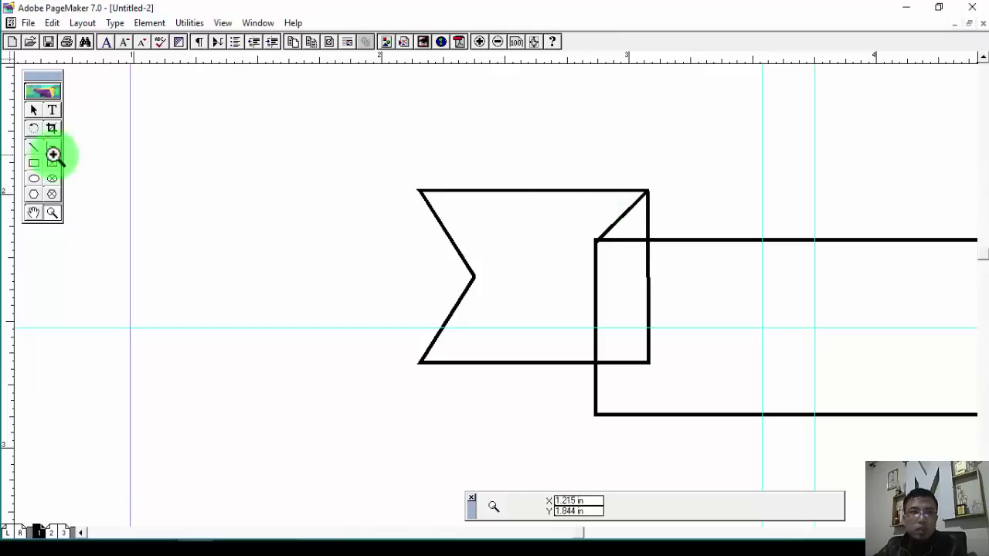
click(32, 111)
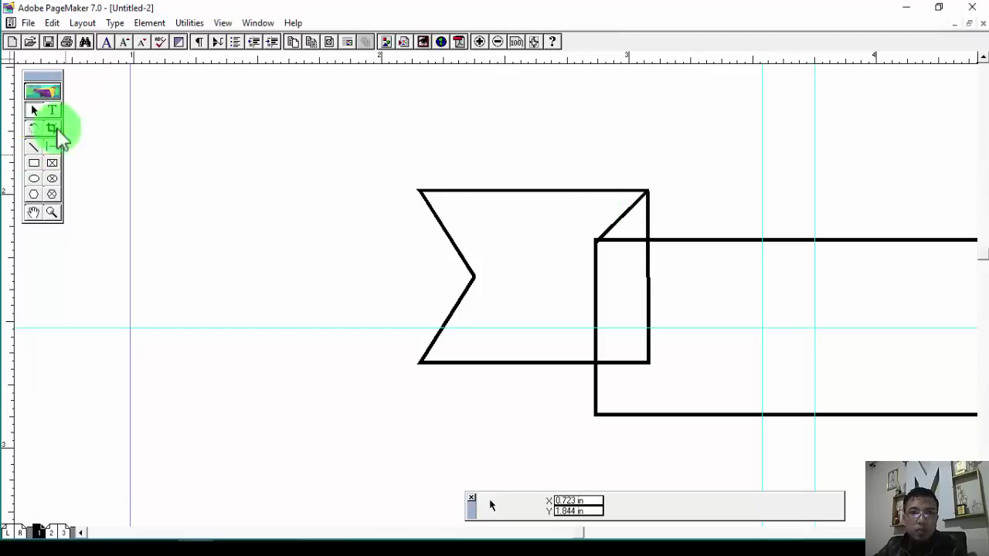
click(548, 190)
drag(578, 188, 579, 190)
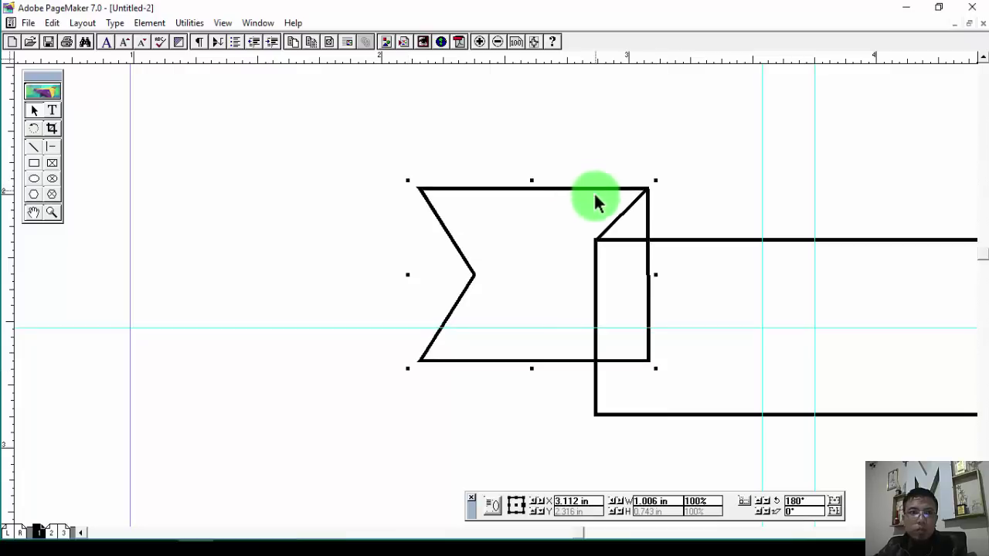
Nudge the left tail slightly upward so the end of its fold line sits exactly on the rectangle's upper-left corner.
click(51, 212)
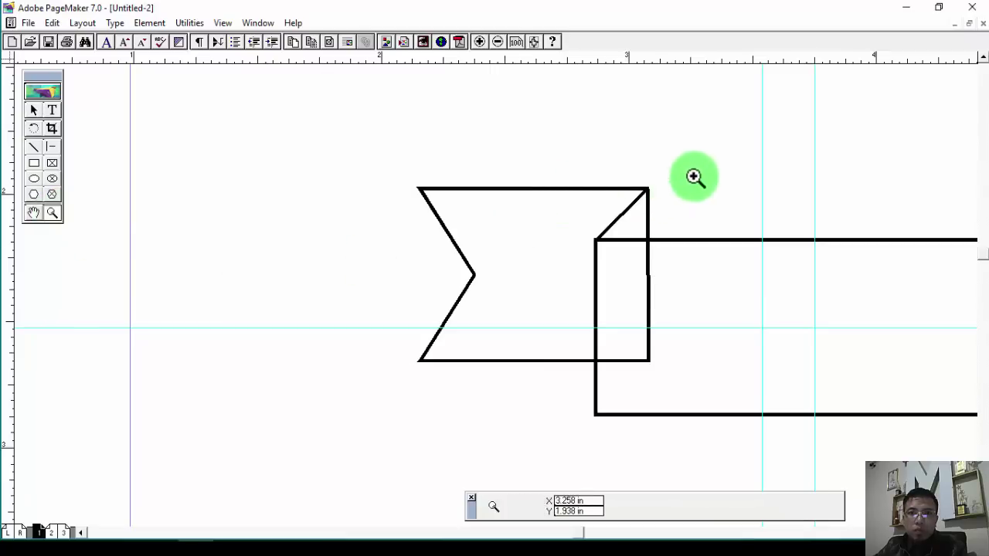
drag(693, 177, 568, 272)
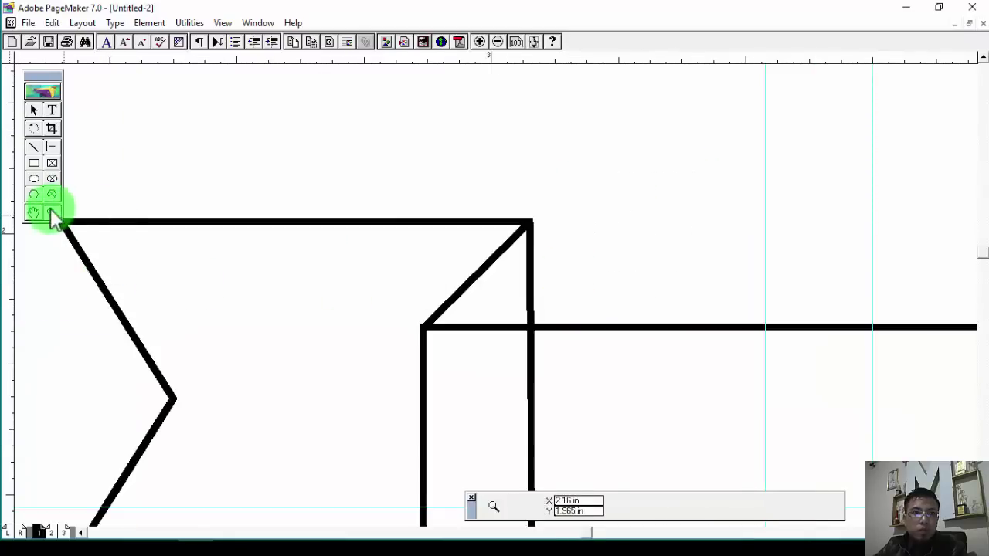
click(33, 109)
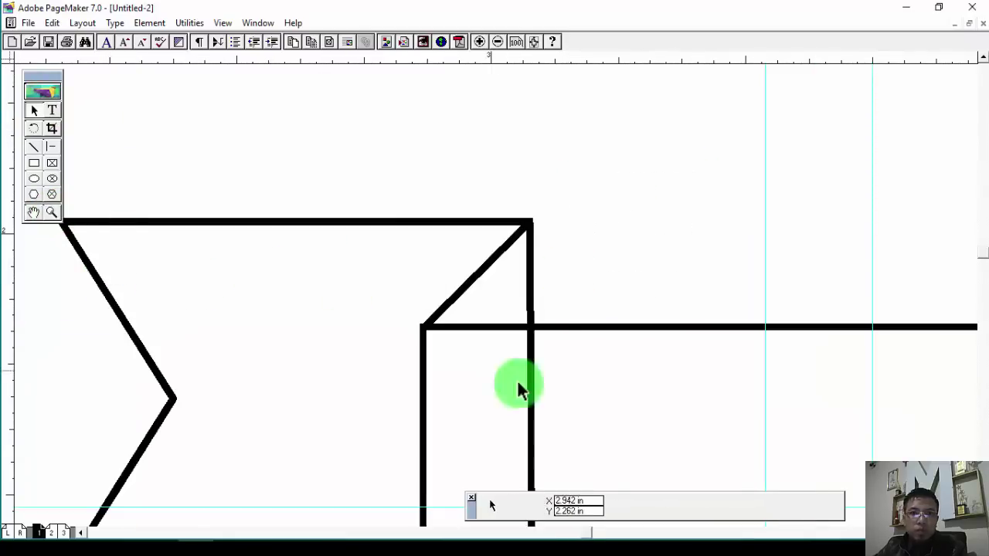
click(478, 279)
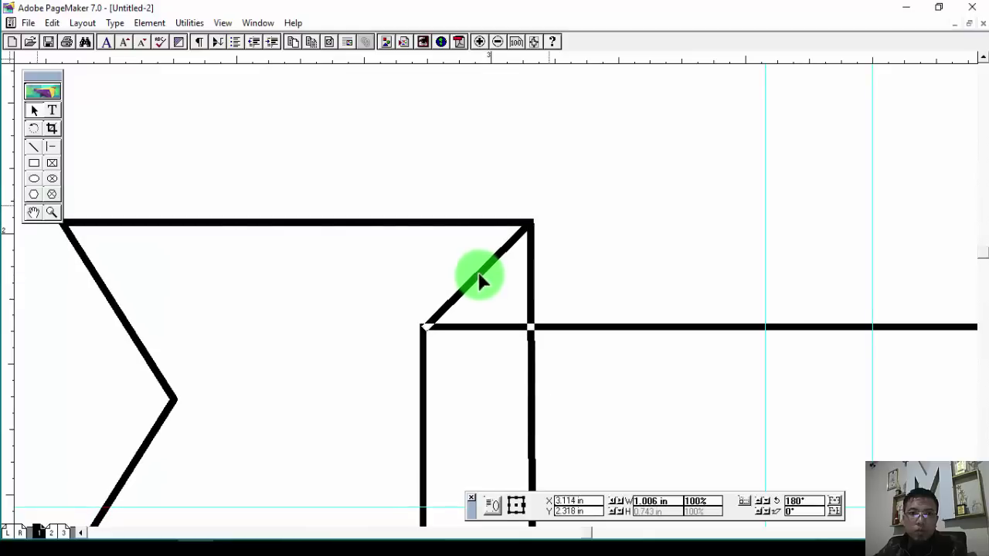
drag(479, 280, 479, 278)
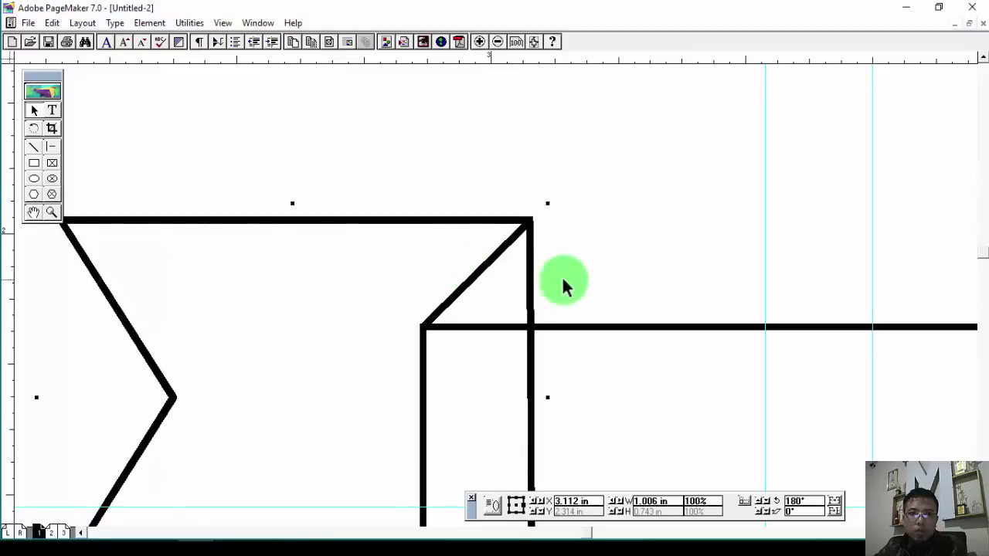
click(611, 275)
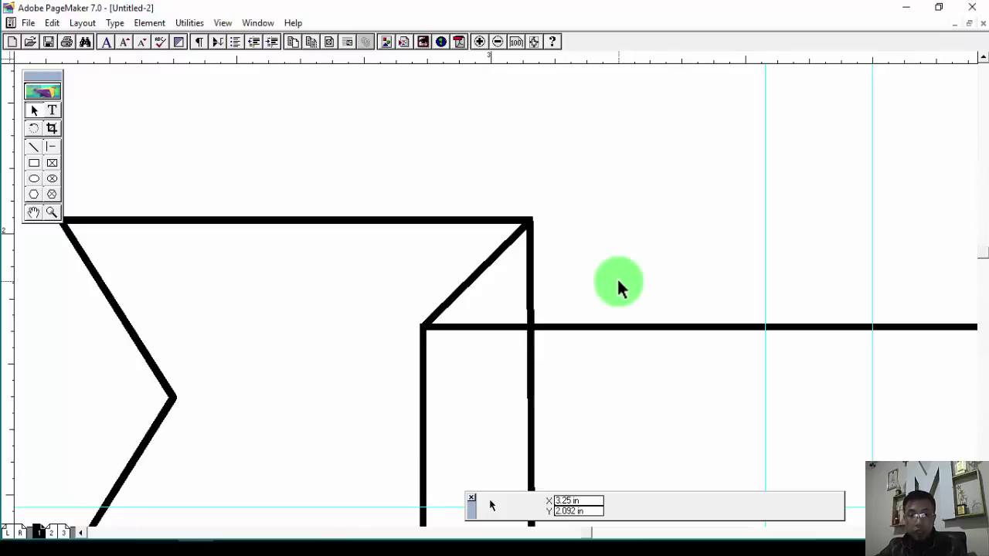
Shift the right tail slightly left so its fold line meets the rectangle's upper-right corner.
key(ctrl+minus)
key(ctrl+minus)
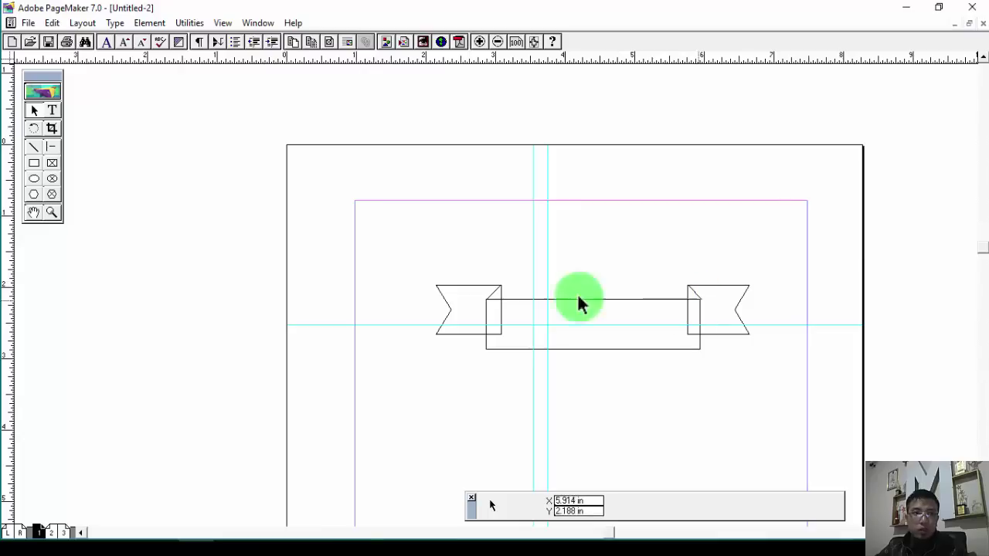
click(51, 212)
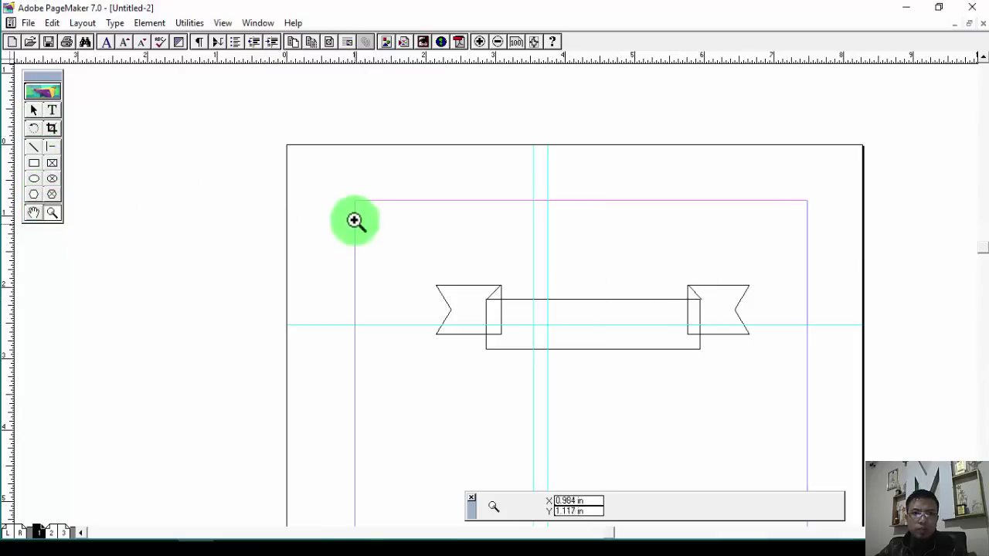
drag(298, 191, 822, 426)
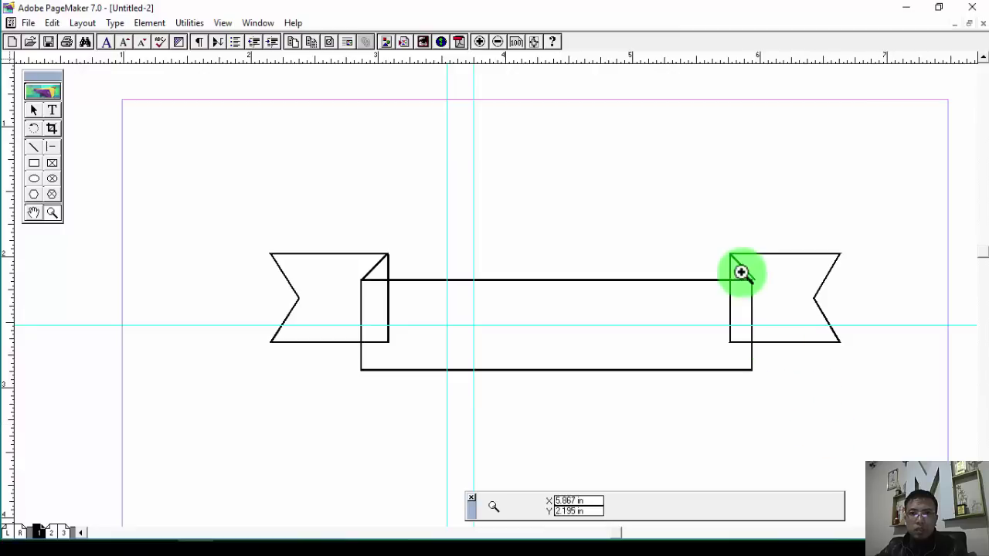
click(34, 111)
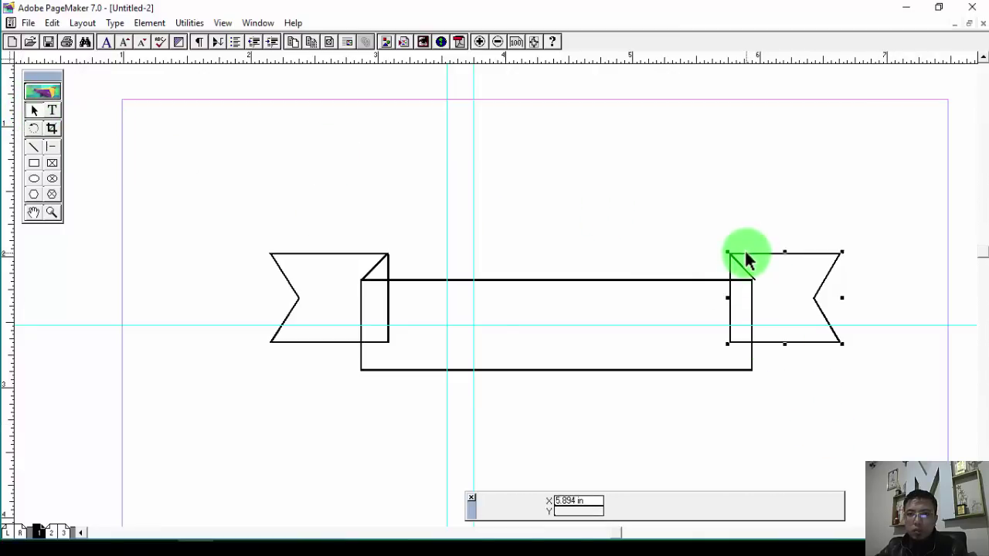
mouse_move(747, 260)
mouse_down()
mouse_move(734, 265)
mouse_move(747, 254)
mouse_move(740, 255)
mouse_up()
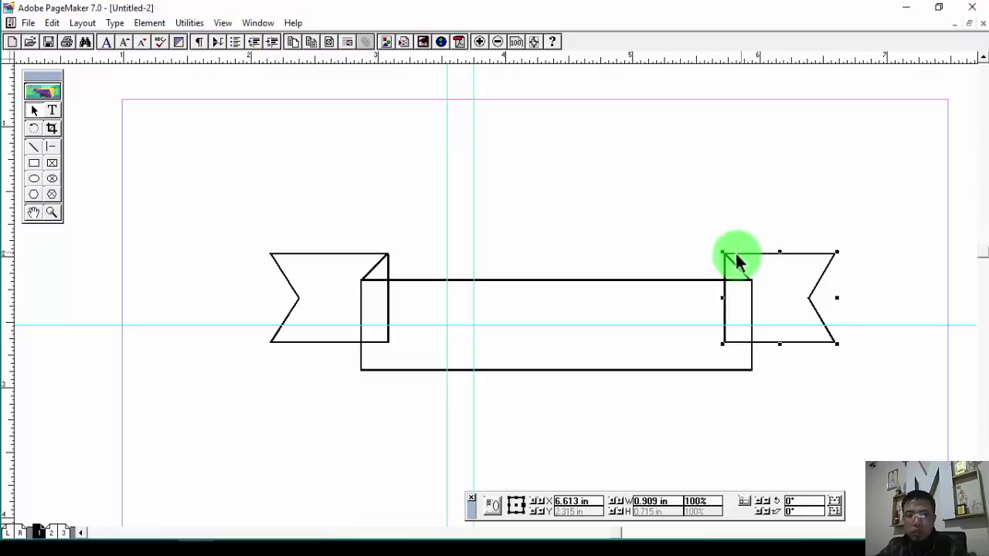
Fine-tune the right tail to about X 6.63 in so its fold line ends exactly on the rectangle's upper-right corner.
click(52, 213)
drag(621, 209, 786, 333)
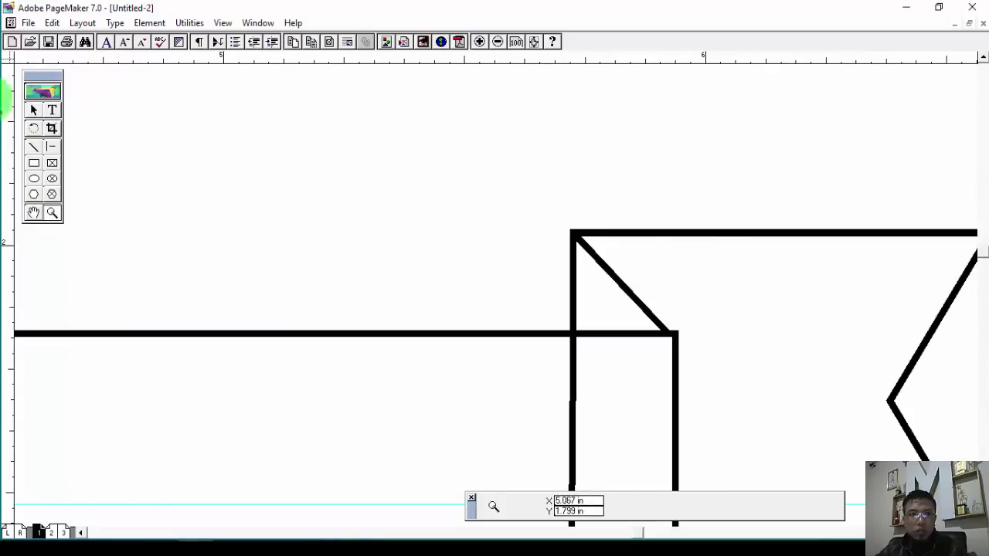
click(38, 110)
click(687, 232)
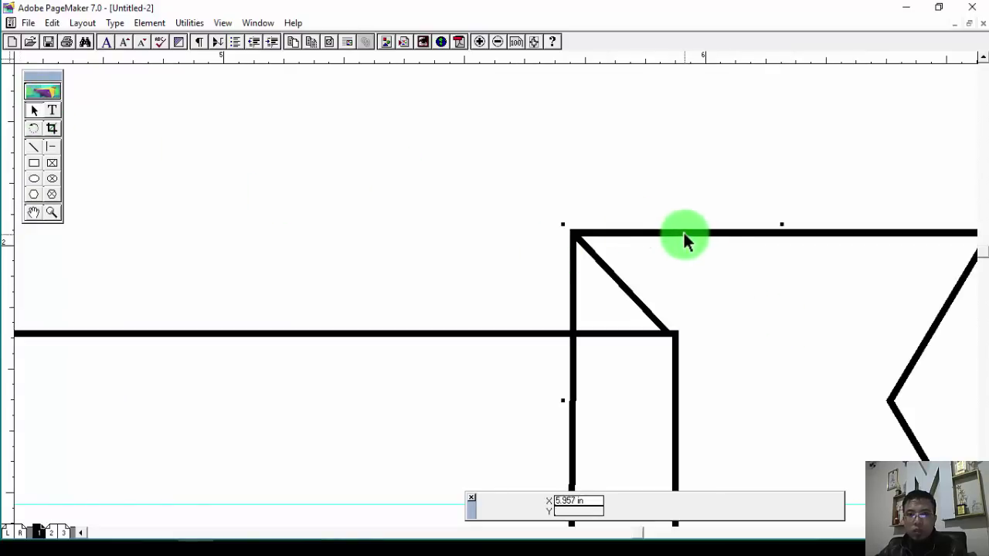
drag(692, 239, 692, 241)
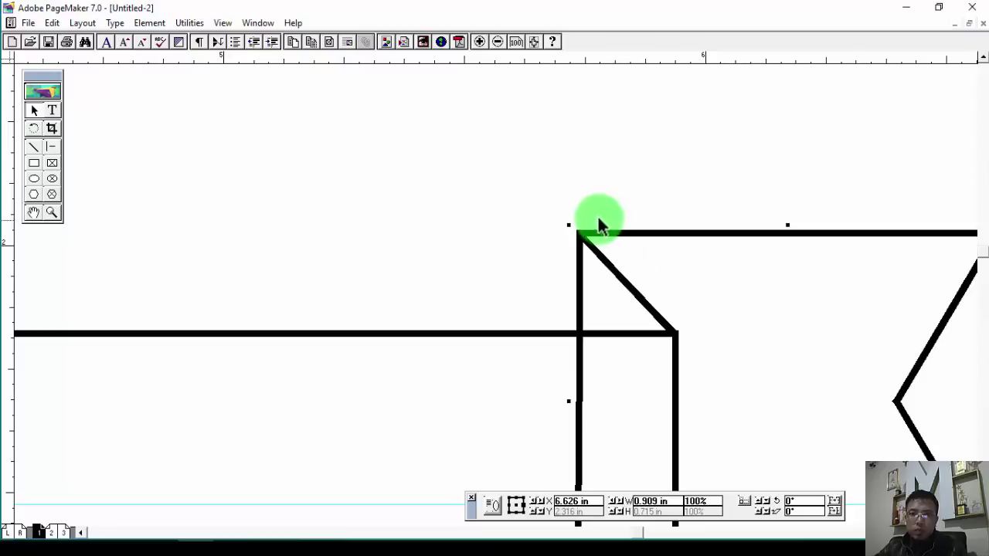
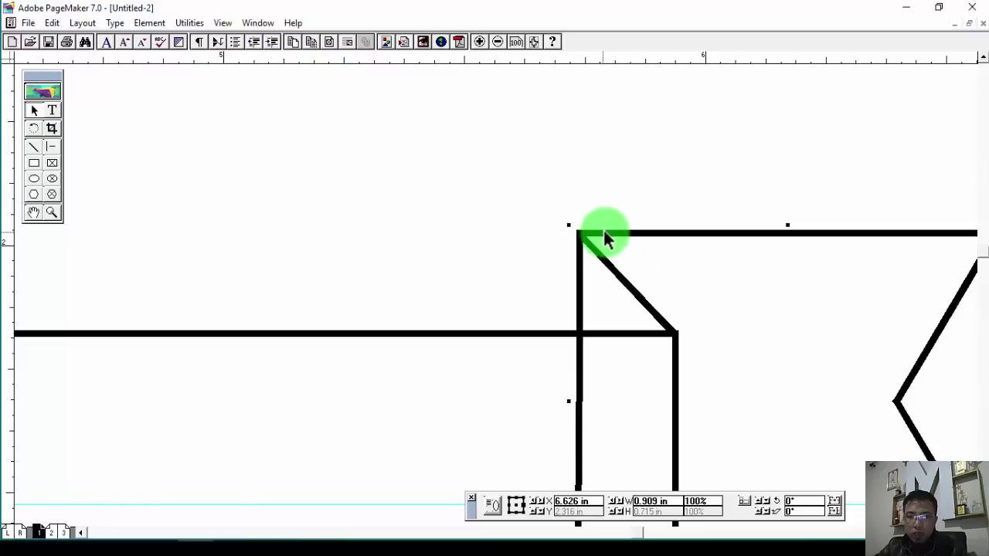
Try tiny shifts of the right tail around the rectangle's upper-right corner and return it to X 6.626 in.
drag(603, 230, 604, 233)
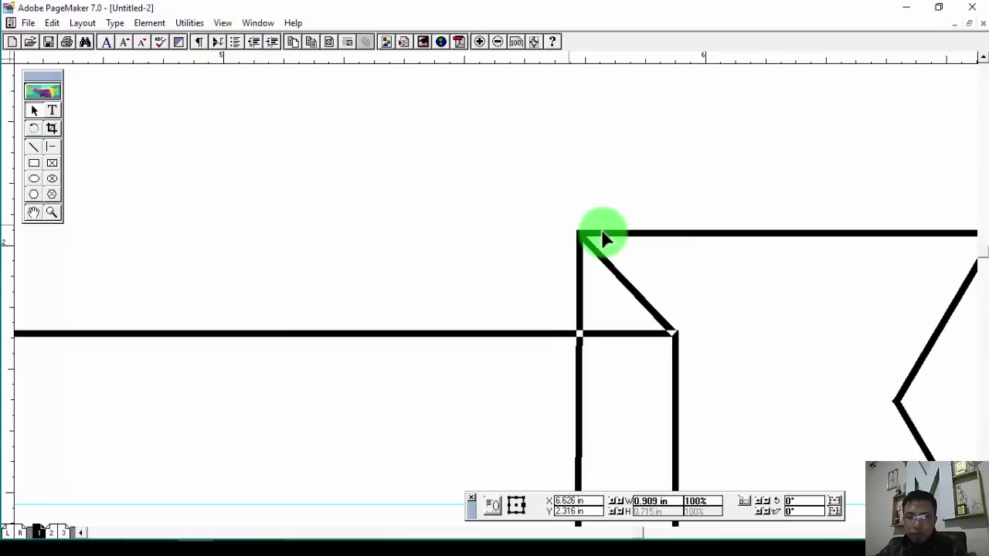
drag(604, 232, 602, 230)
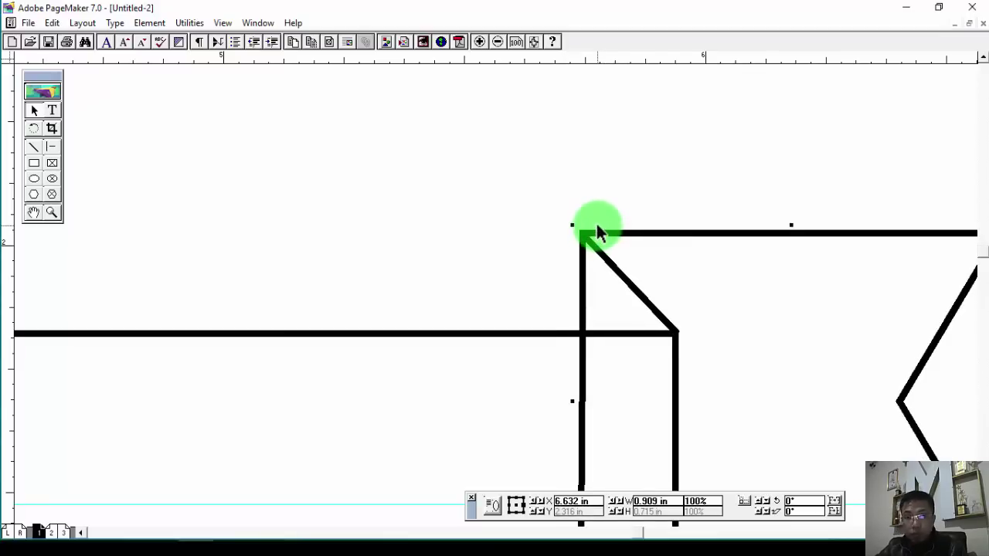
key(Down)
key(Up)
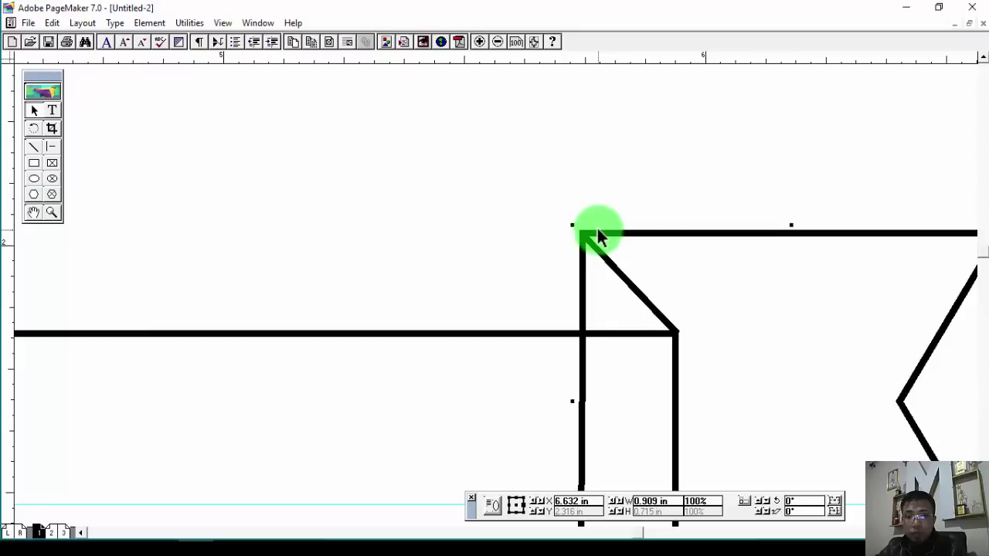
key(Left)
drag(601, 232, 607, 235)
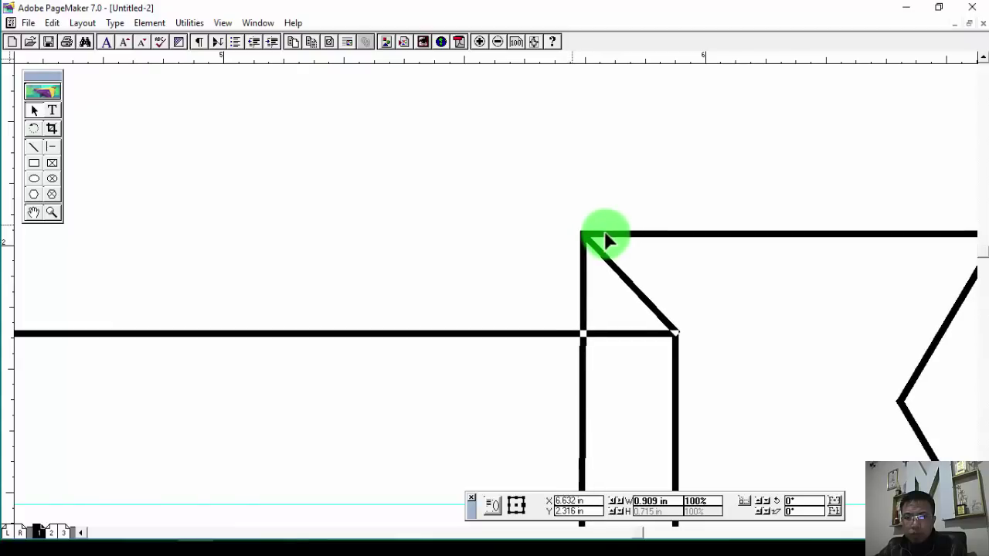
drag(605, 239, 603, 237)
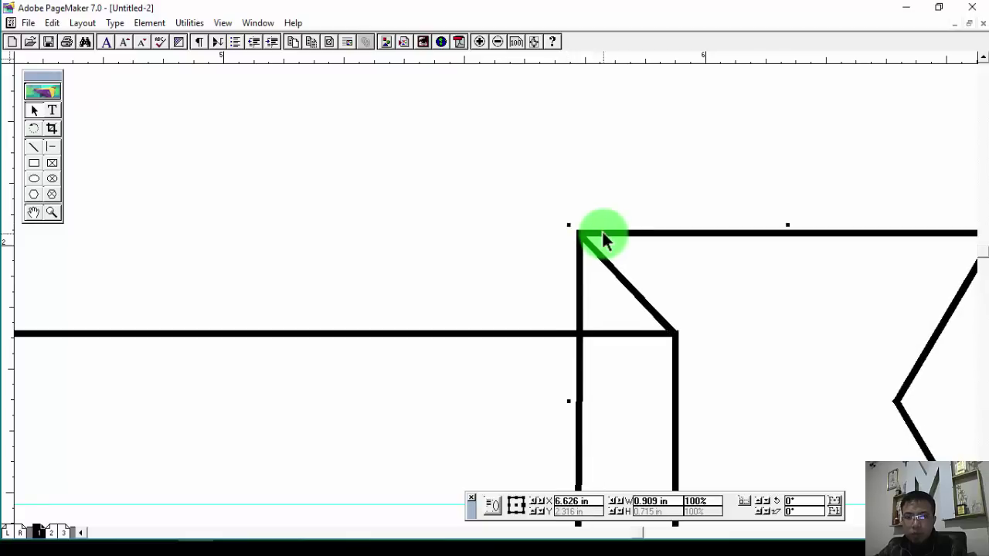
Bring the banner's central rectangle to the front of both ribbon tails.
click(473, 218)
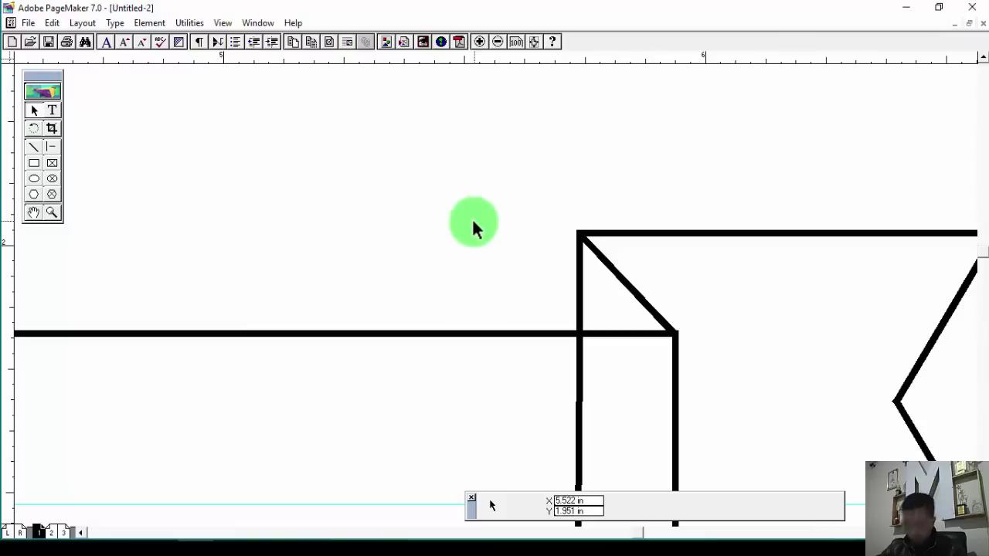
key(ctrl+minus)
key(ctrl+minus)
key(ctrl+minus)
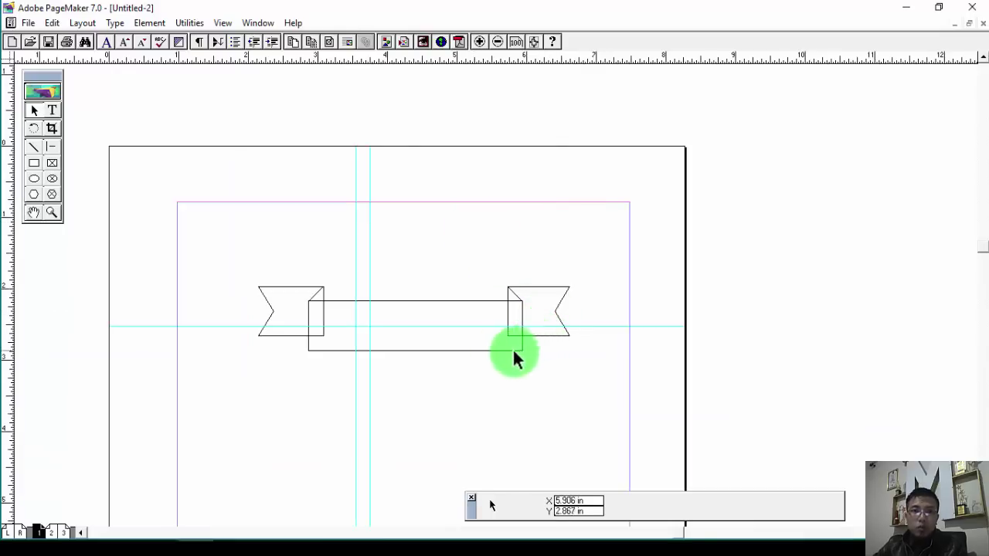
click(437, 308)
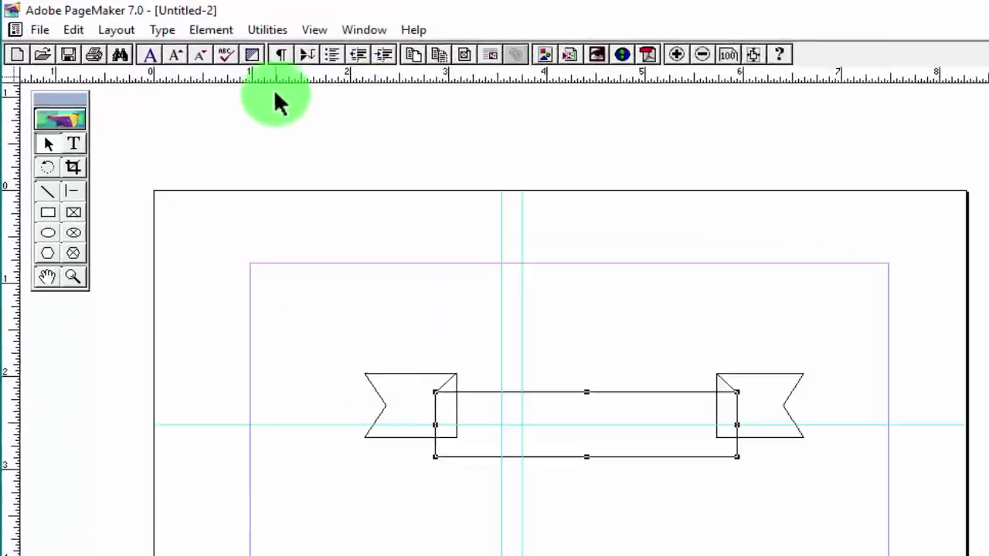
click(213, 31)
mouse_move(456, 266)
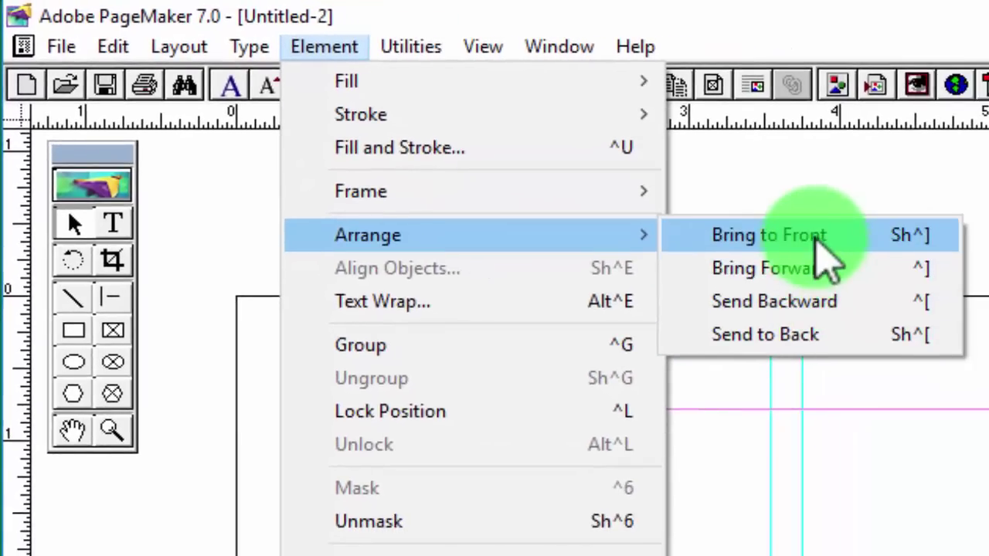
click(850, 245)
click(546, 304)
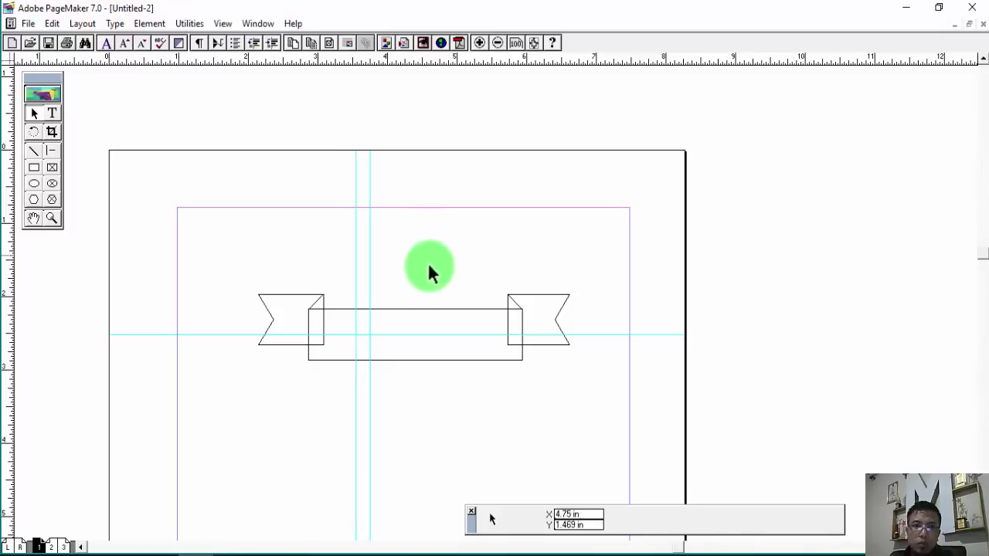
Remove the two vertical ruler guides and the horizontal one from the page.
drag(371, 235, 7, 276)
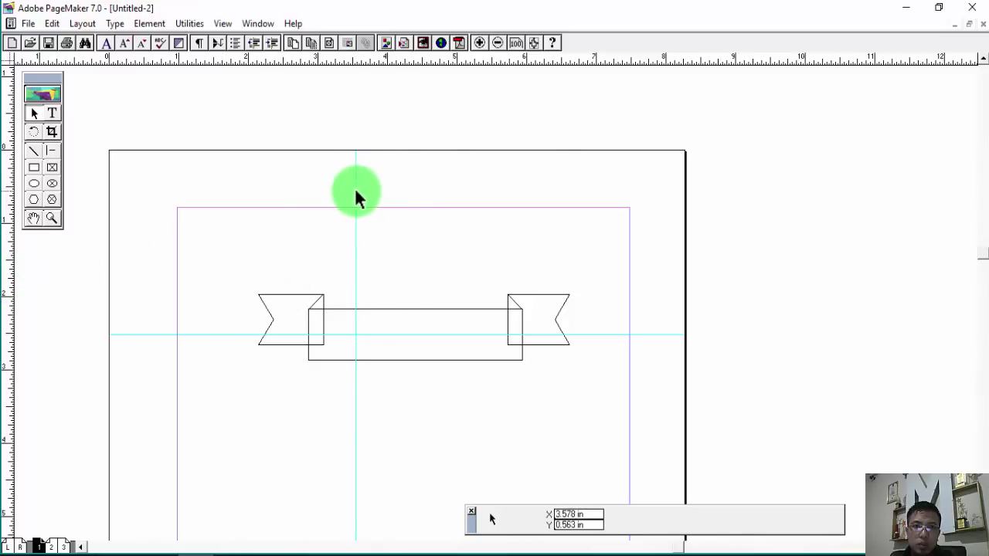
drag(356, 197, 95, 216)
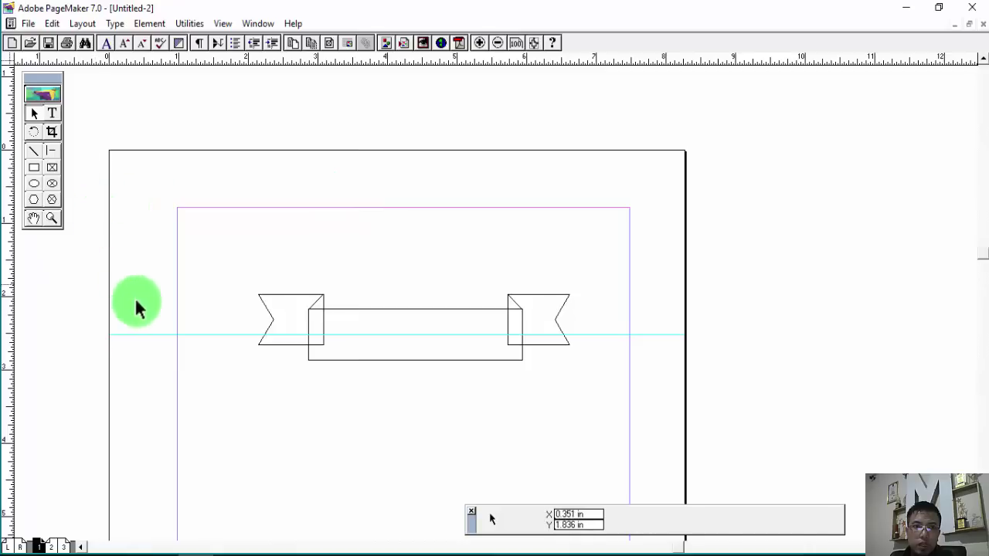
drag(150, 335, 198, 150)
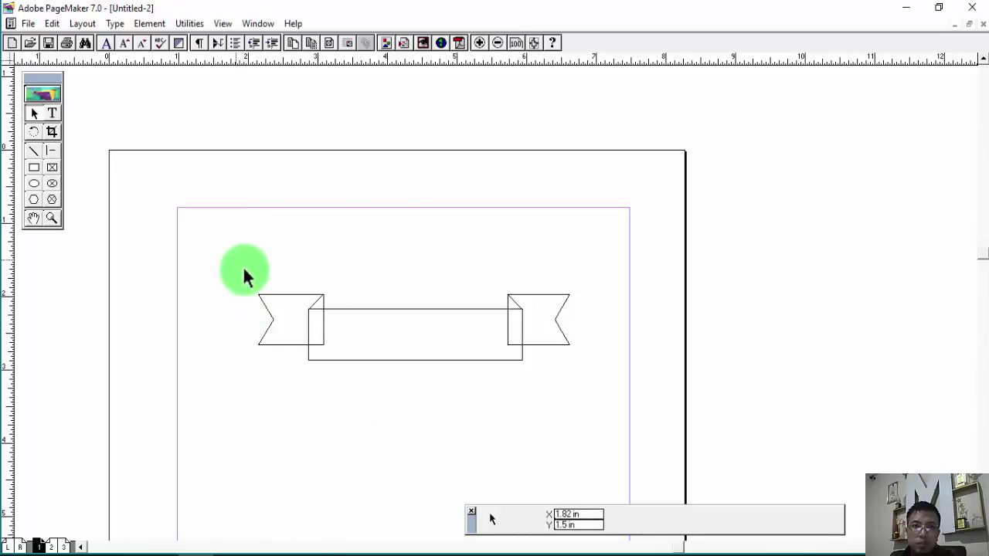
Select the rectangle and both tails together and group them into one object.
drag(528, 357, 584, 380)
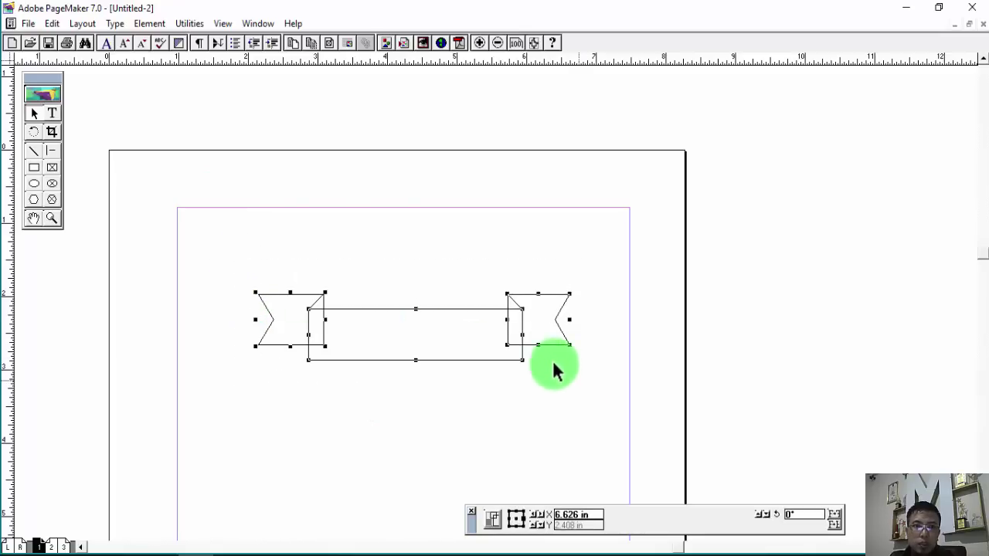
click(158, 24)
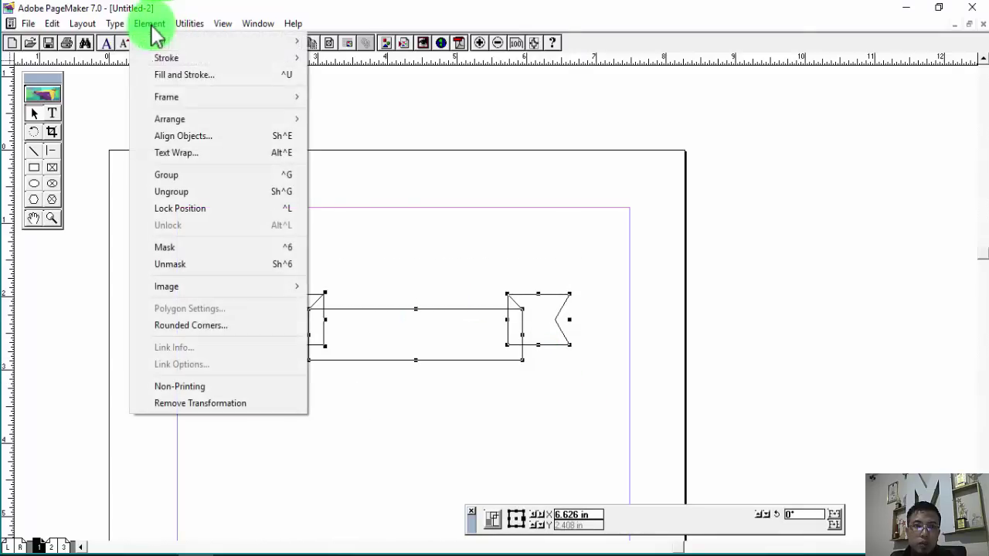
click(168, 176)
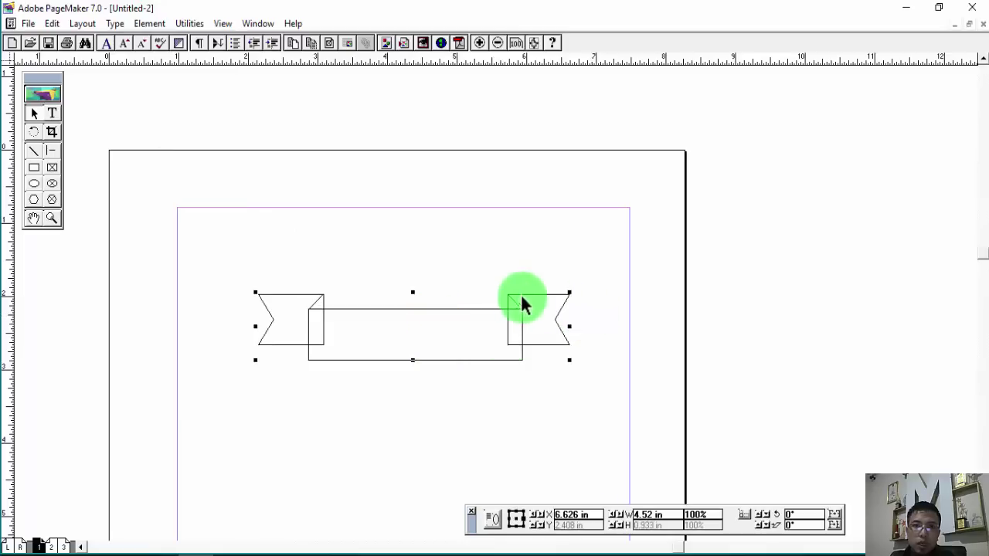
Fill the grouped ribbon with the colour Green using the Colors palette, and close the palette.
click(257, 23)
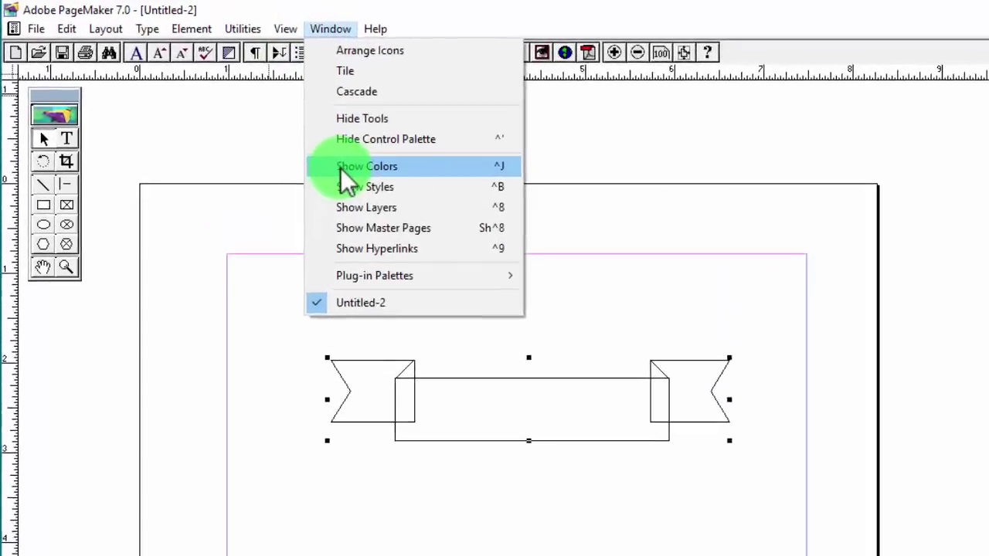
click(273, 136)
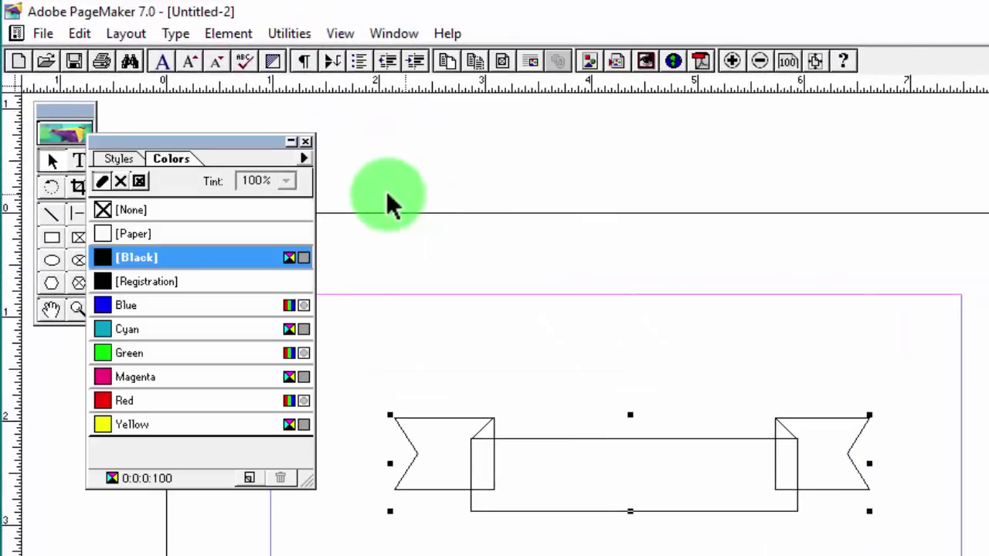
click(113, 307)
click(116, 282)
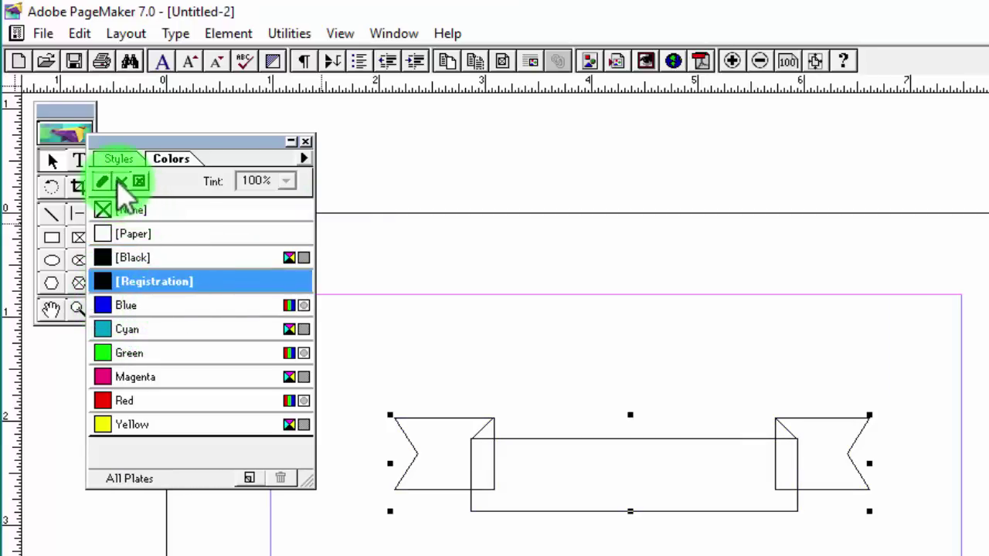
click(121, 180)
click(138, 307)
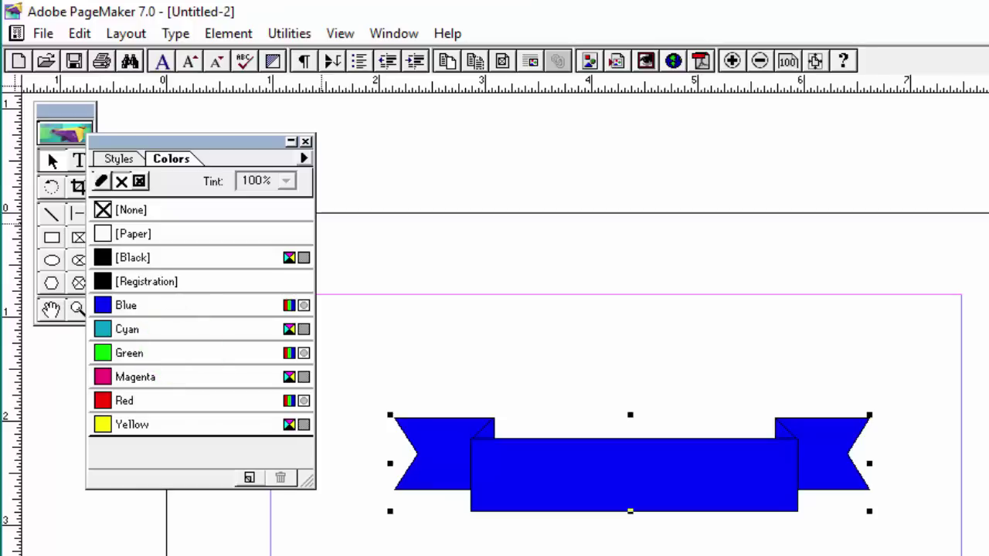
click(139, 355)
click(529, 340)
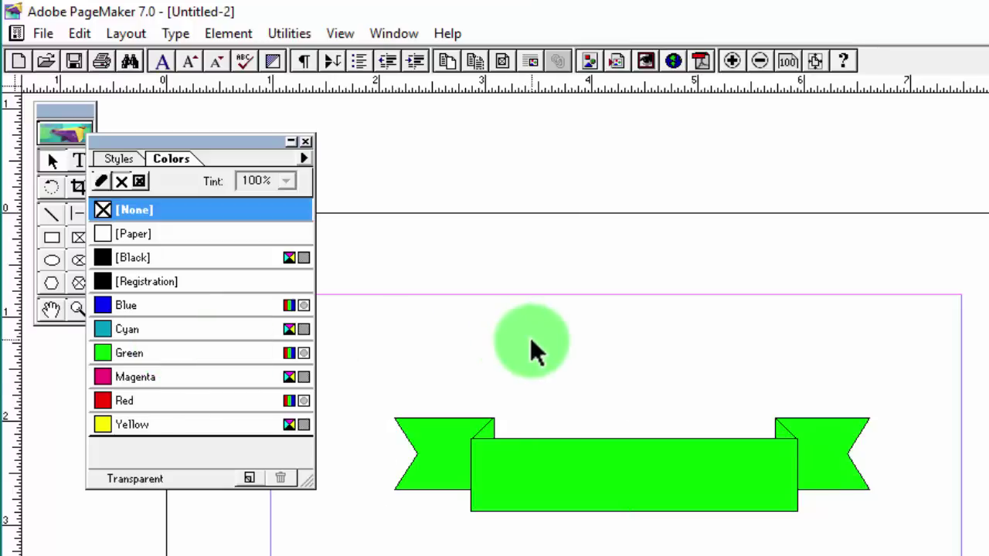
click(307, 143)
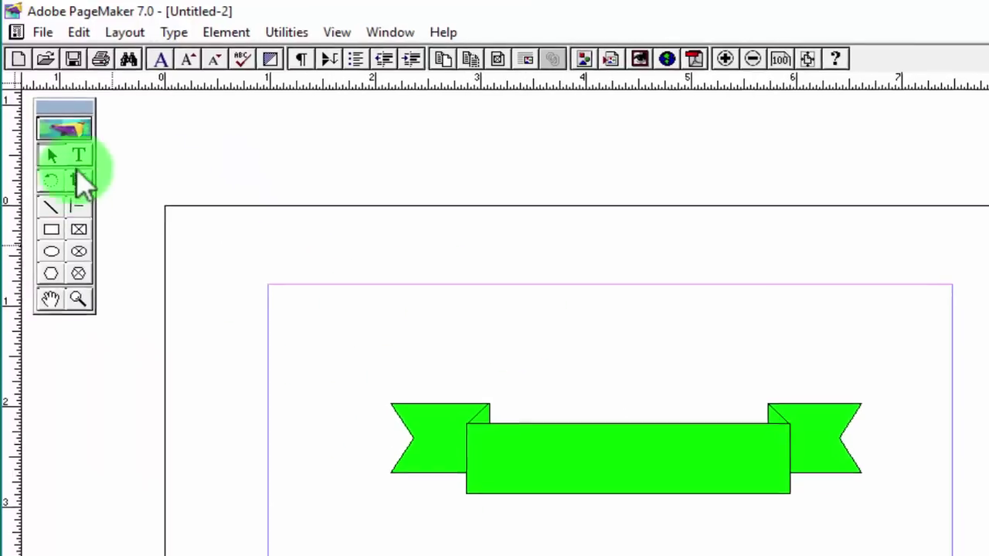
Add the text "KUKI CHANNEL" on the page and move it onto the ribbon's central rectangle.
click(78, 155)
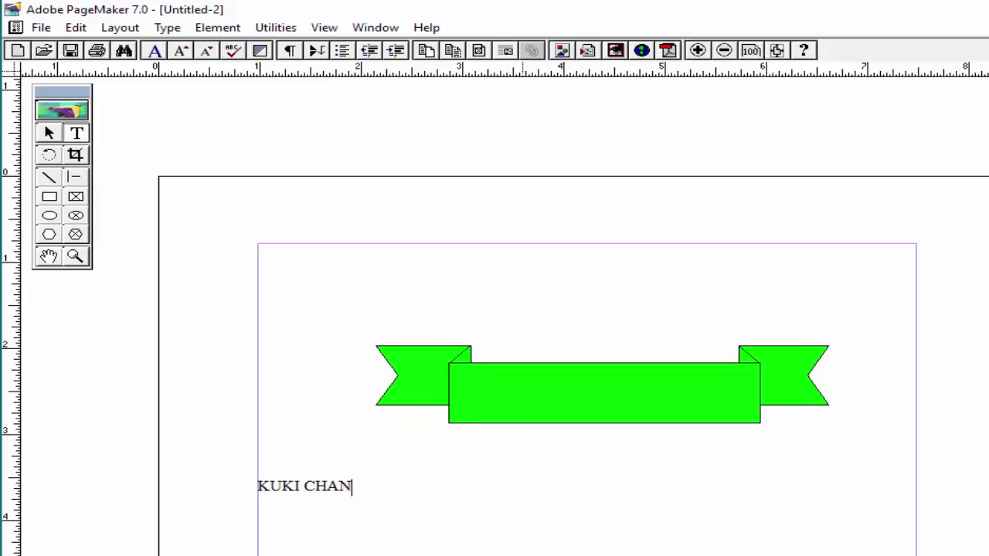
text(L)
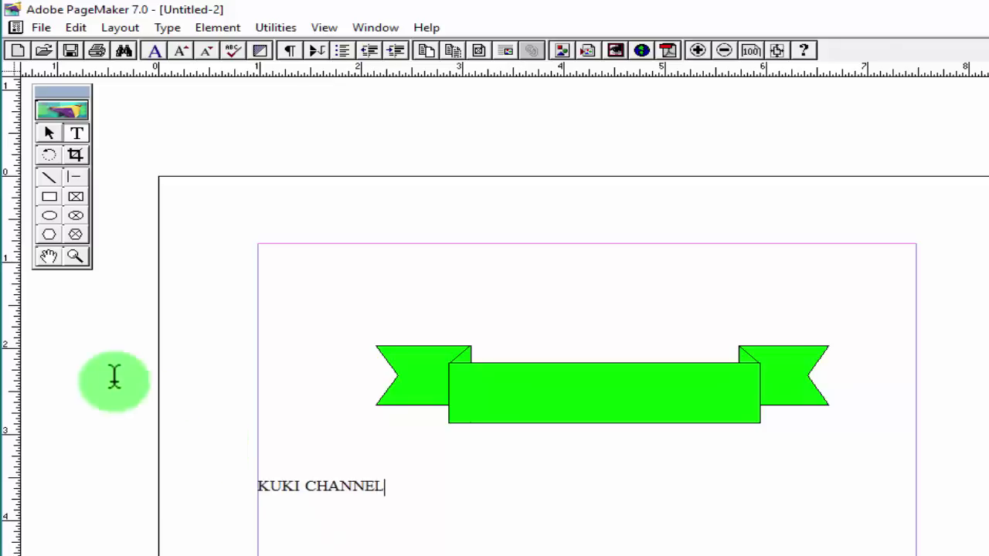
click(49, 133)
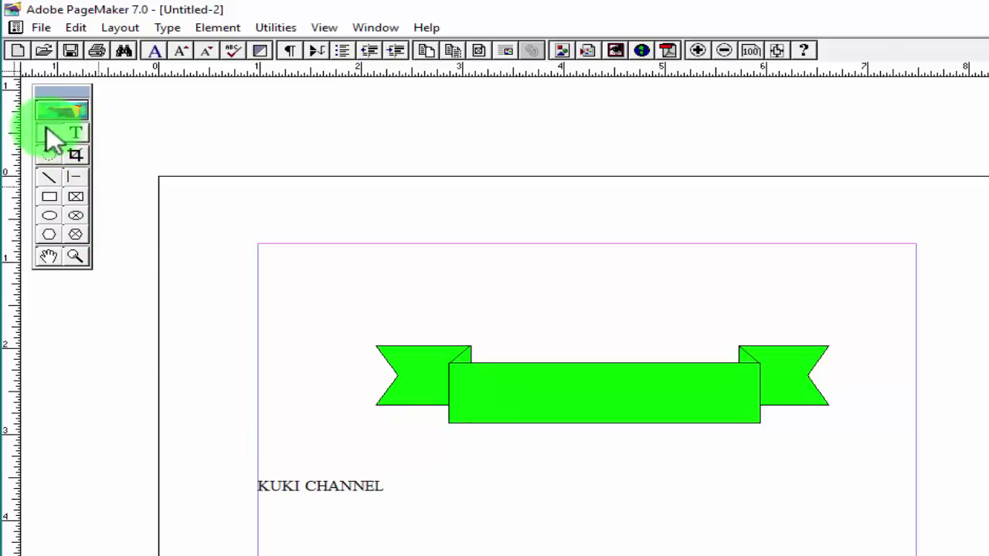
click(287, 486)
drag(287, 486, 497, 394)
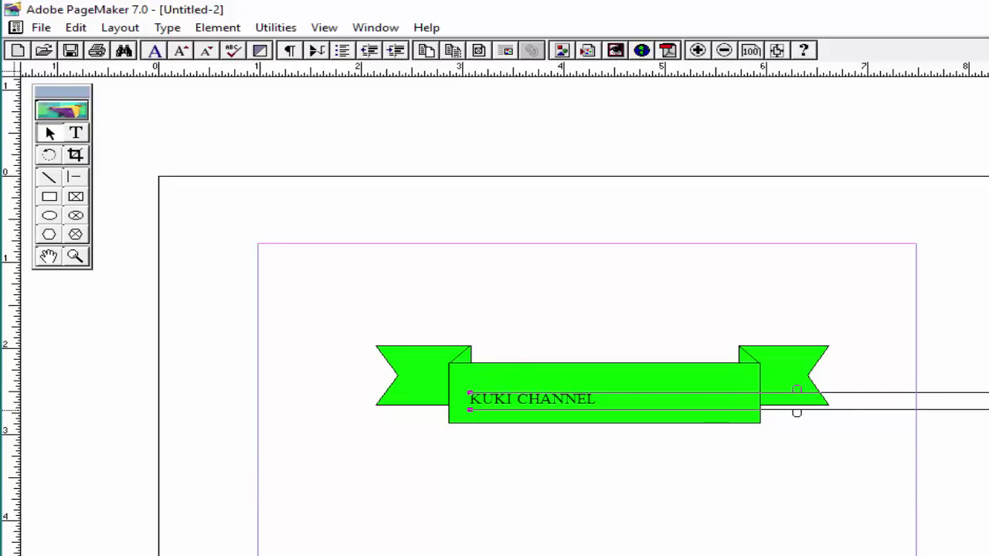
Narrow the text block to fit within the central rectangle and shift it slightly up and left.
drag(988, 410, 755, 425)
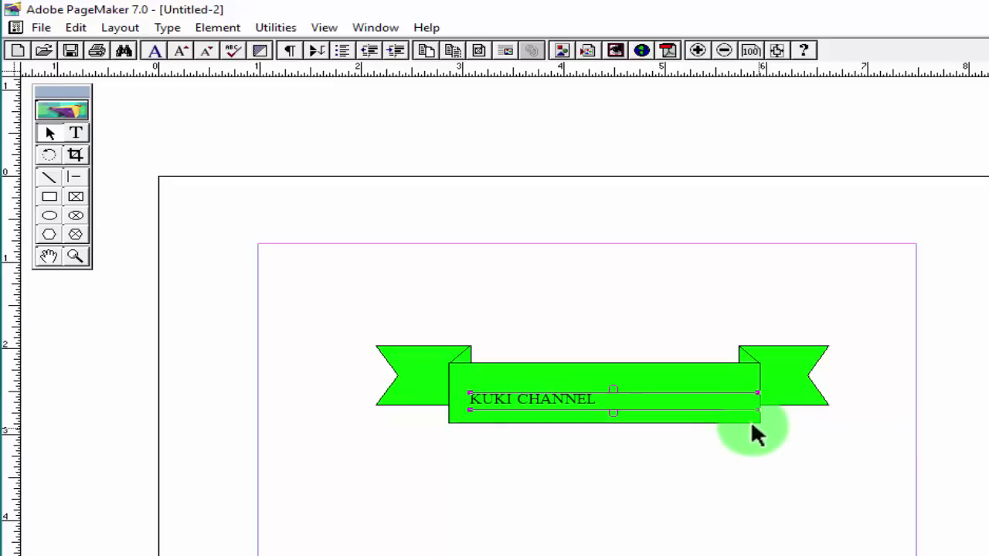
drag(622, 387, 616, 377)
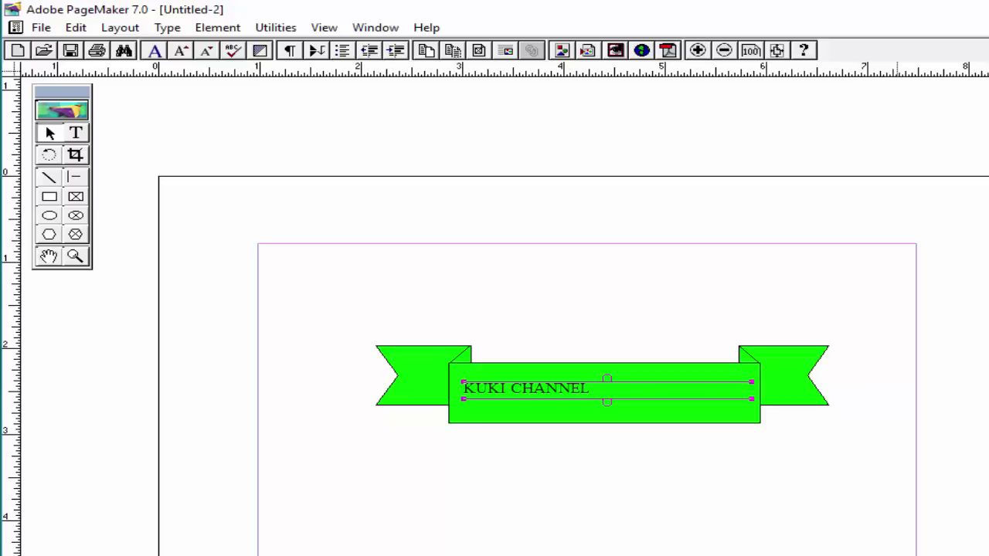
key(Left)
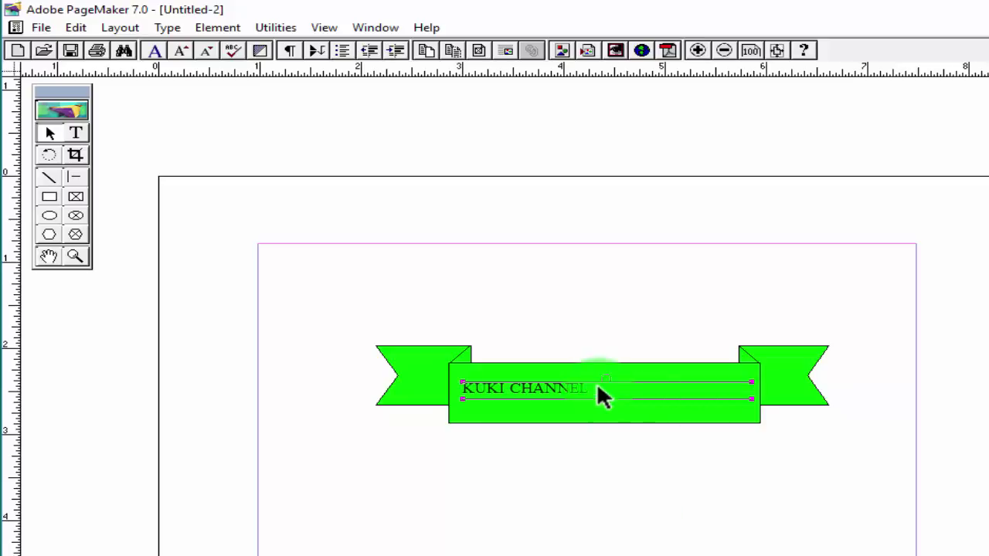
Set the font size of the KUKI CHANNEL text to 24.
click(76, 133)
click(783, 503)
click(641, 375)
drag(589, 388, 442, 384)
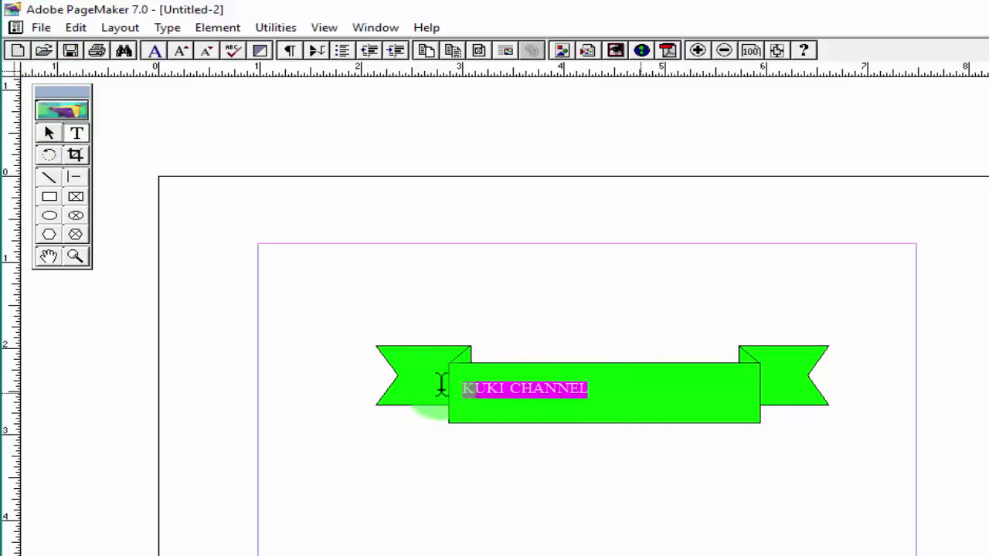
click(683, 515)
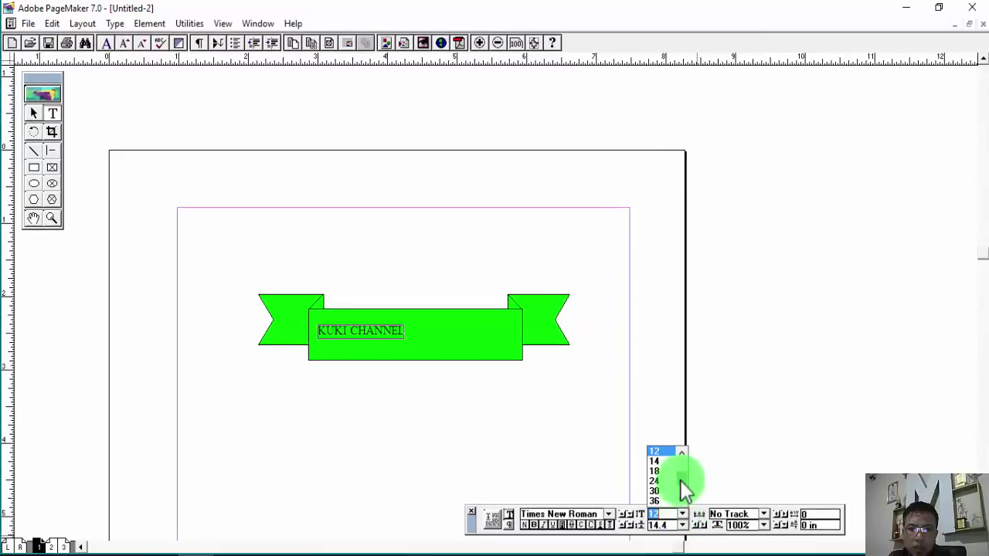
click(666, 487)
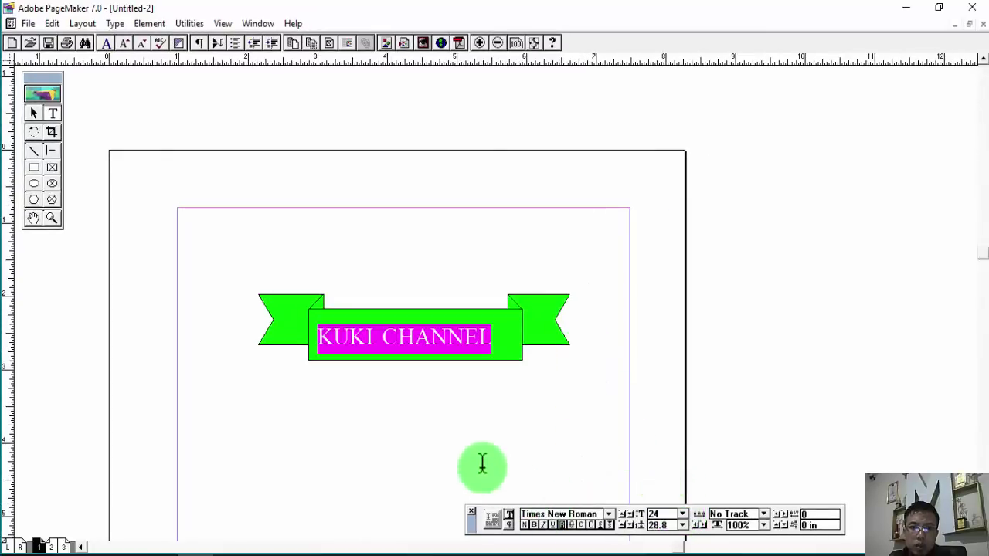
Make the whole KUKI CHANNEL text bold.
click(498, 332)
drag(494, 340, 303, 344)
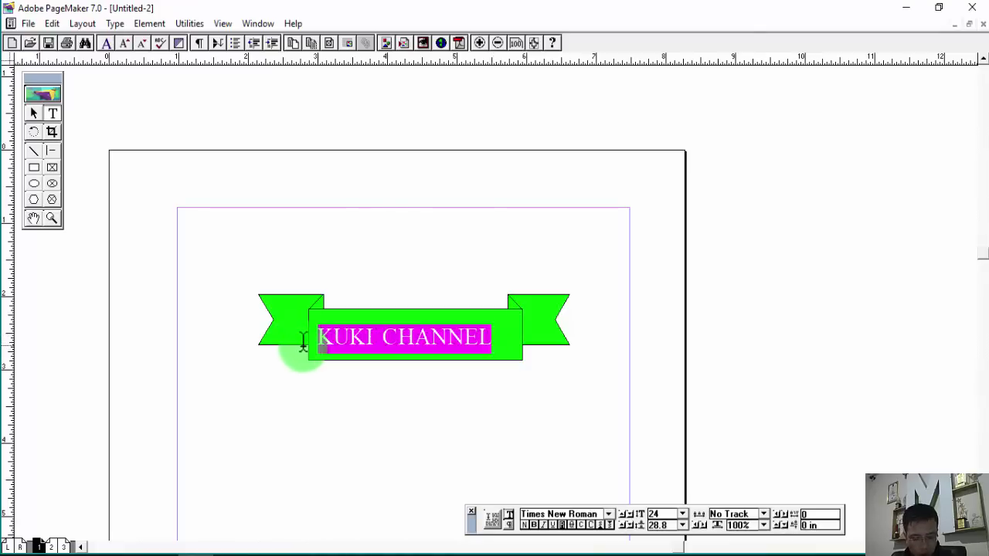
key(ctrl+shift+b)
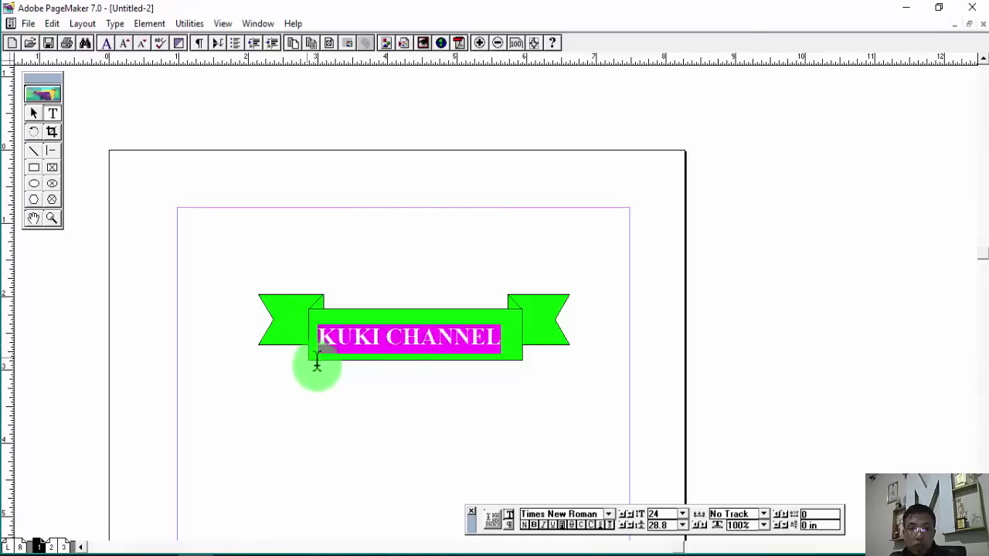
Move the KUKI CHANNEL text slightly right and up so it sits centred in the ribbon's rectangle.
click(33, 112)
click(126, 212)
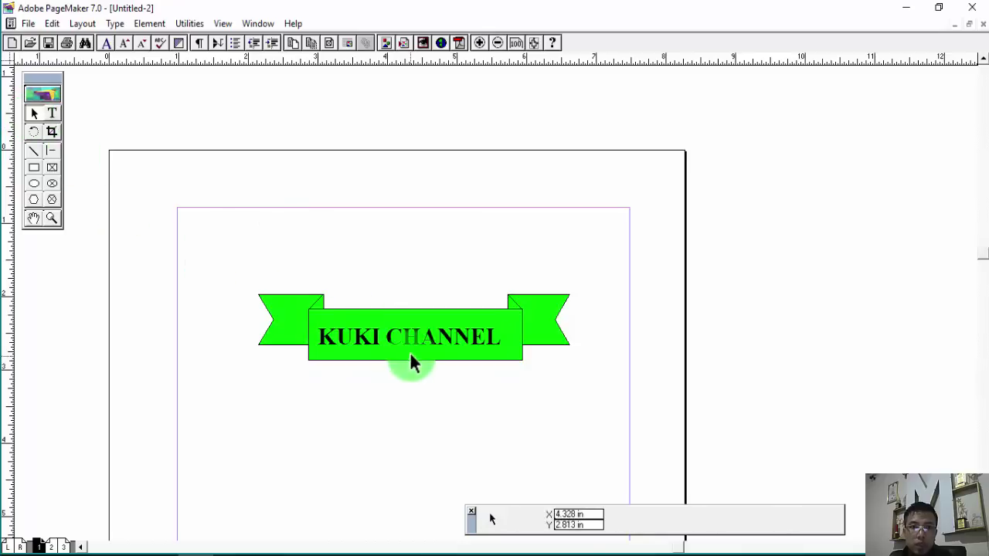
mouse_move(409, 344)
mouse_down()
mouse_move(353, 347)
mouse_move(410, 340)
mouse_up()
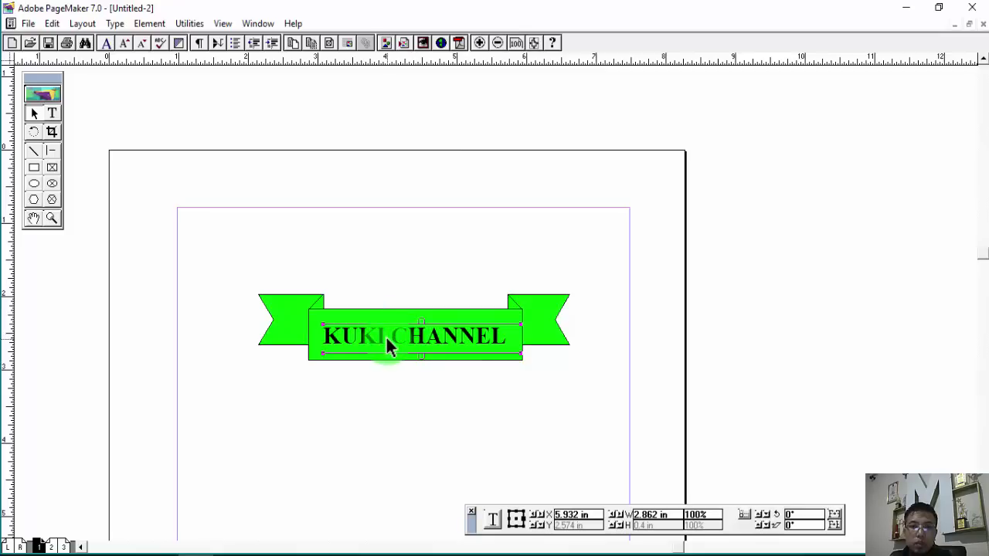
click(517, 239)
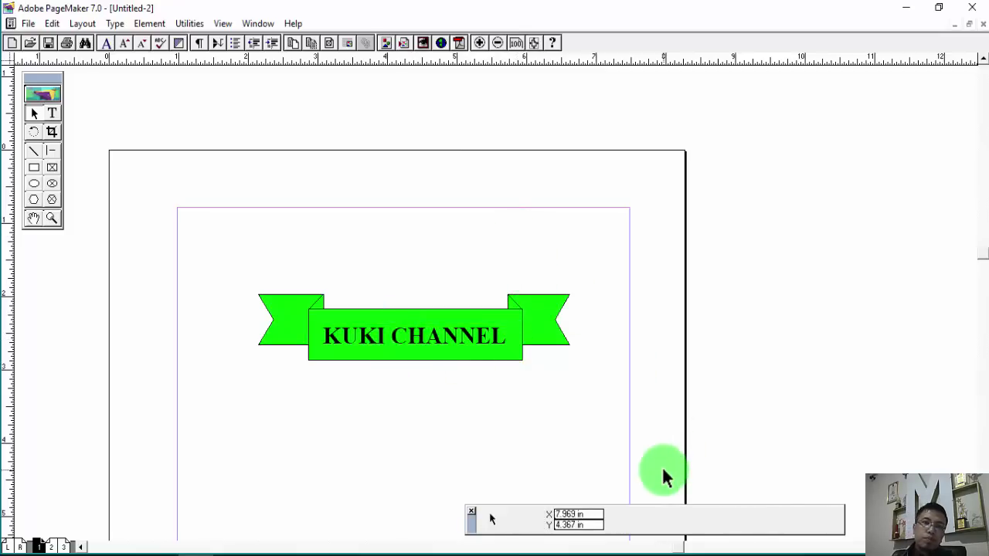
click(52, 219)
drag(225, 265, 616, 424)
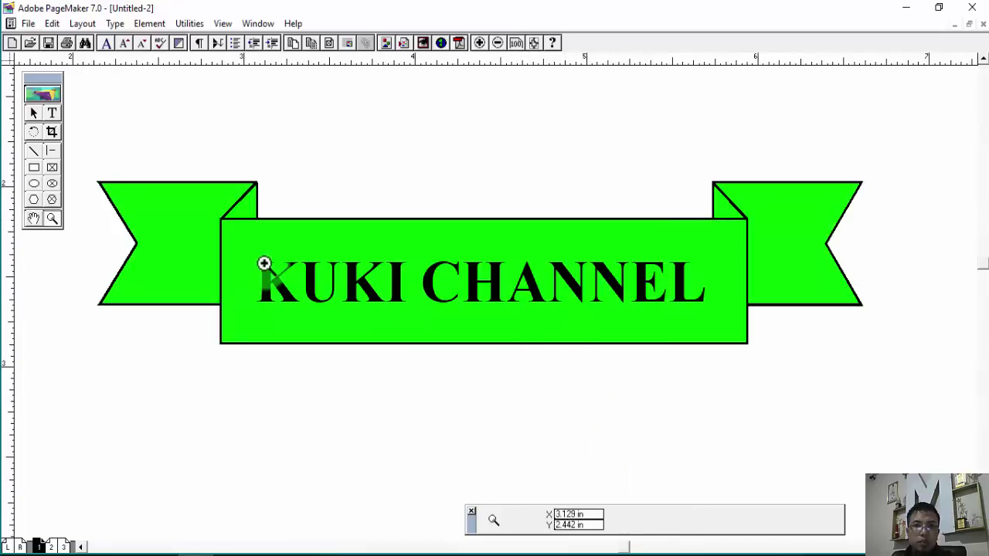
ctrl+click(553, 349)
ctrl+click(551, 350)
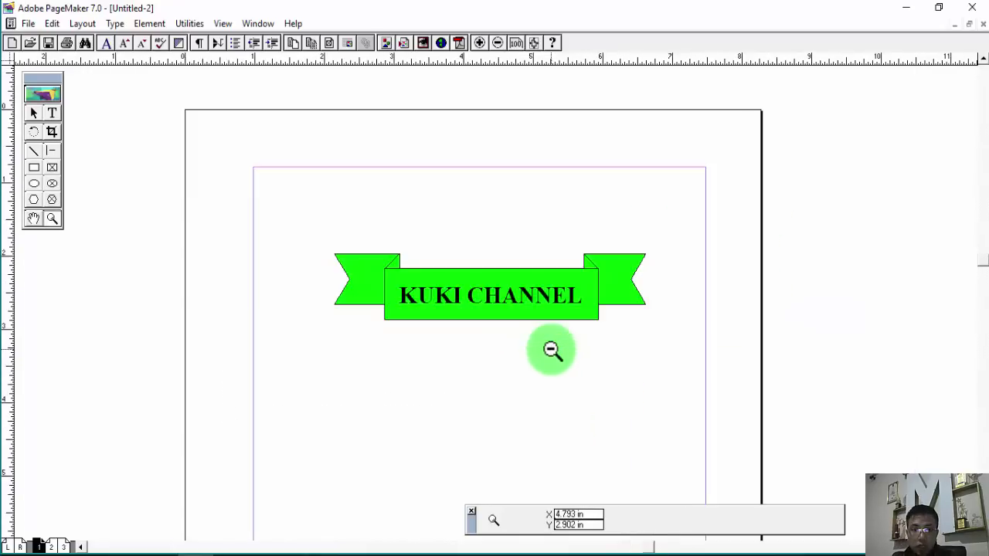
ctrl+click(552, 350)
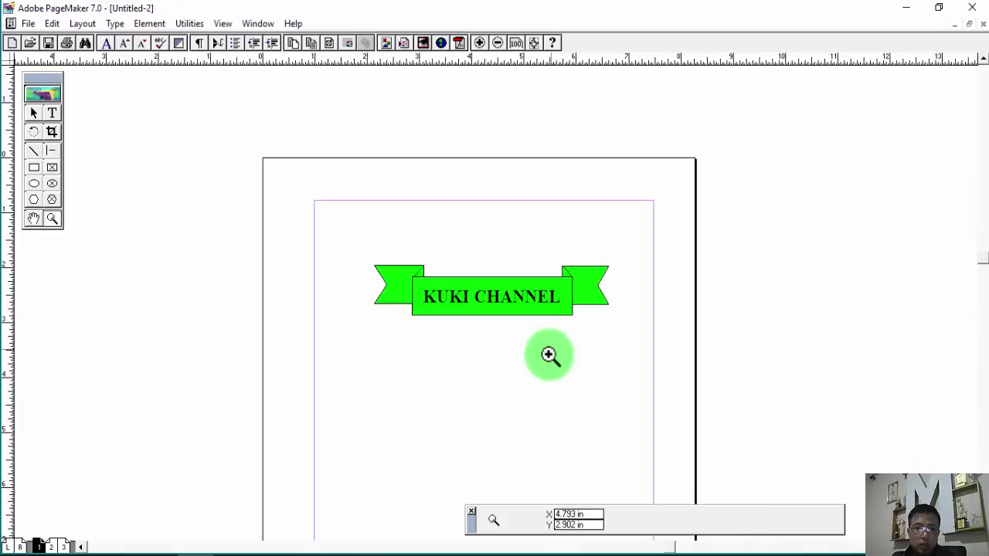
Go to the spread of pages 2 and 3 and view the keyboard shortcut lists from their beginning.
click(56, 545)
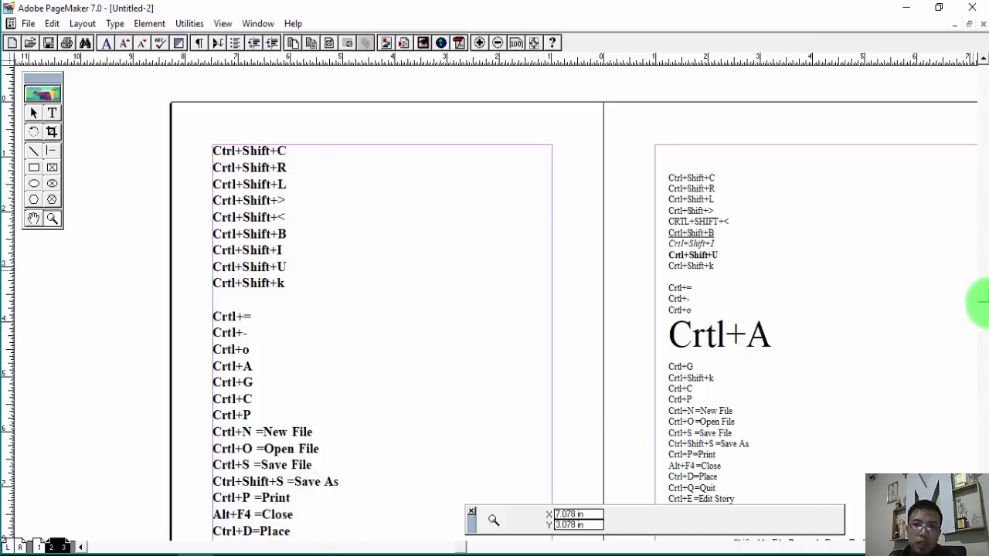
scroll(980, 302, down, 3)
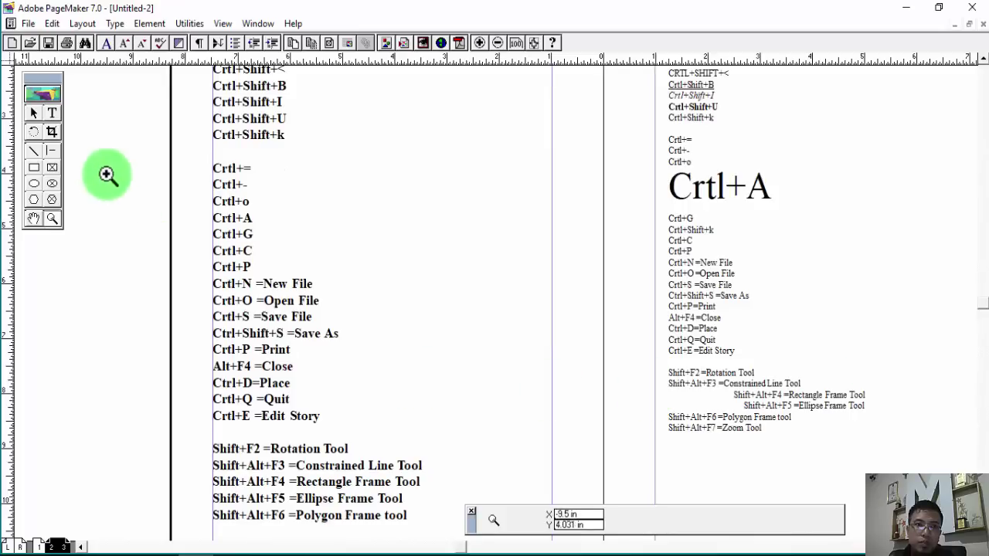
click(33, 219)
drag(272, 305, 269, 335)
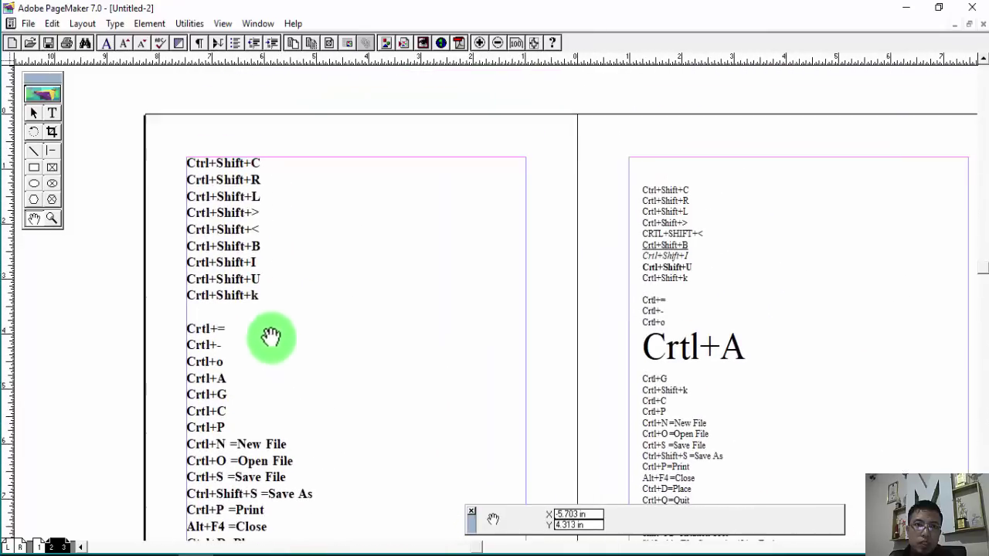
click(263, 172)
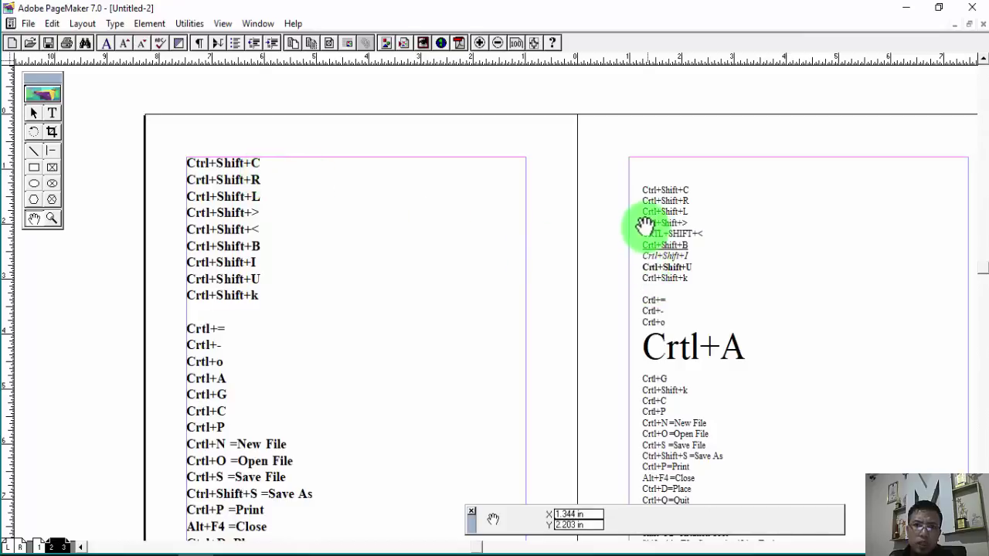
Select the first nine shortcut lines on page 3 and try centre and right alignment, ending on left alignment.
click(51, 114)
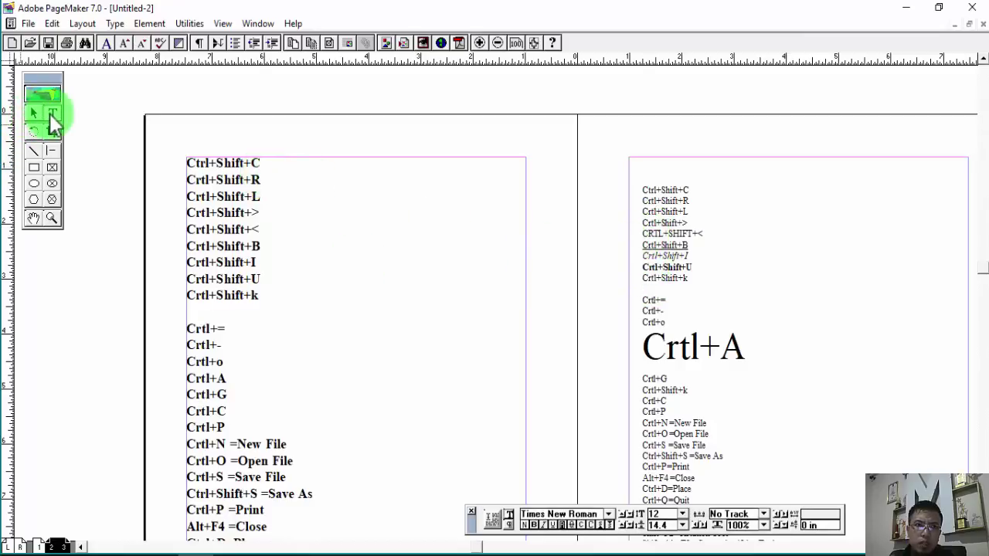
drag(696, 189, 637, 194)
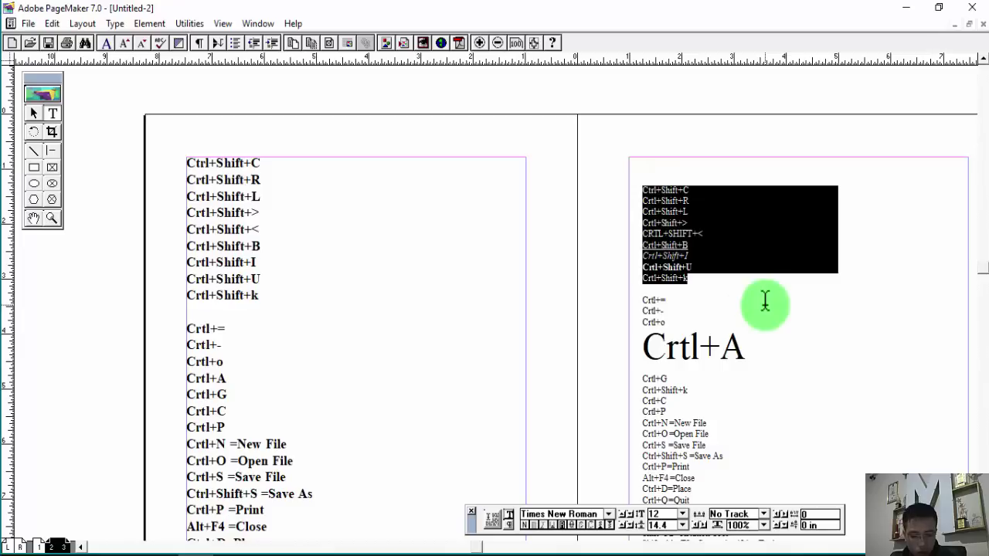
key(ctrl+shift+c)
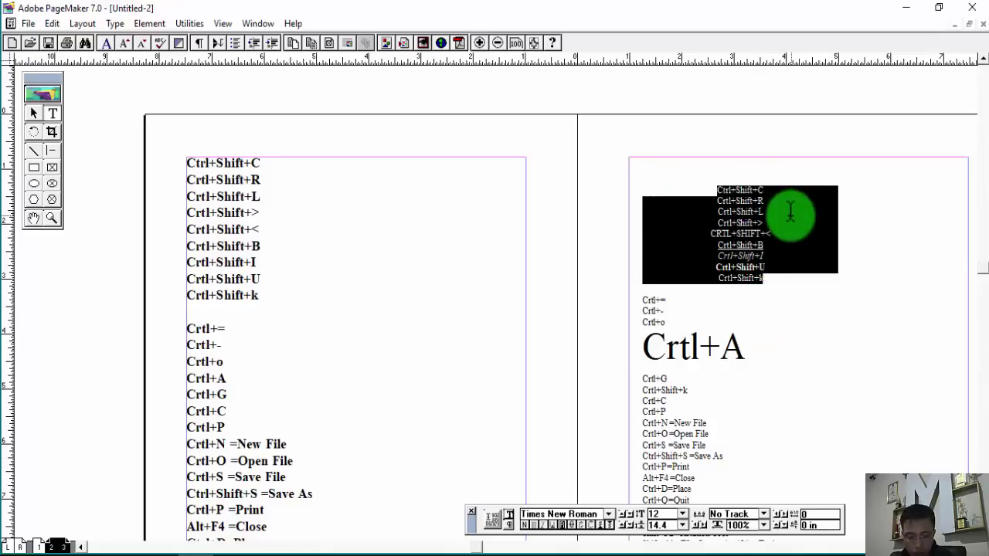
key(ctrl+shift+r)
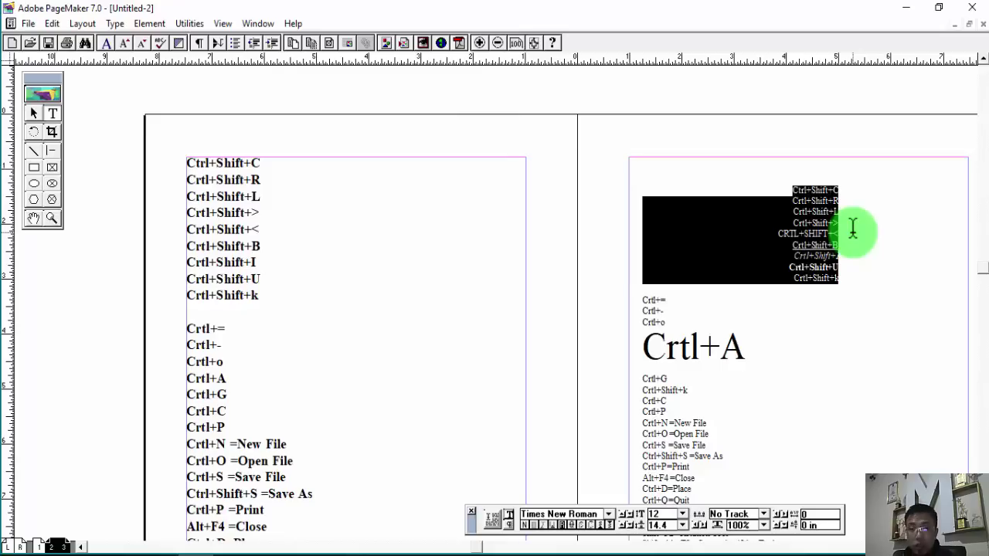
key(ctrl+shift+l)
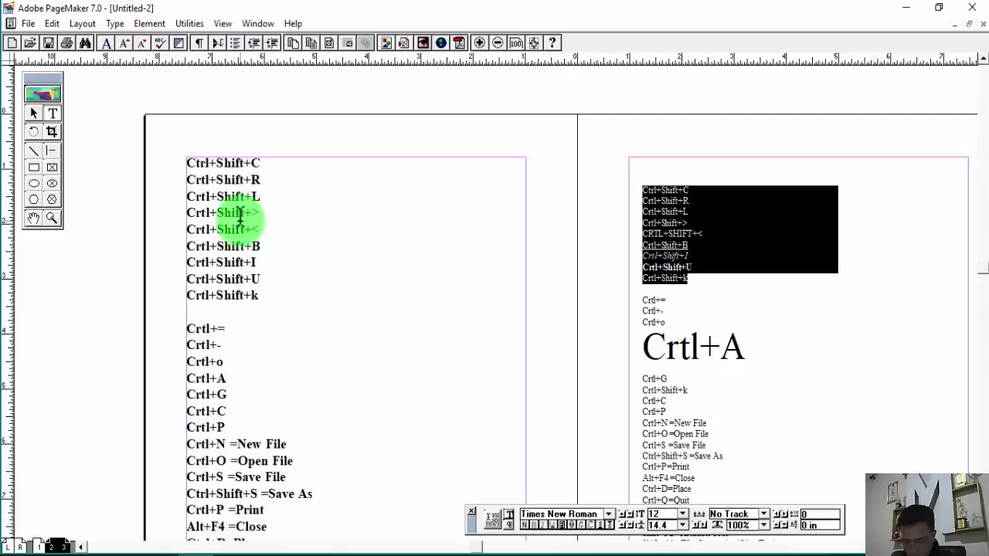
Enlarge the selected nine shortcut lines on page 3 step by step to 26 pt.
key(ctrl+shift+period)
key(ctrl+shift+period)
key(ctrl+shift+period)
key(ctrl+shift+period)
key(ctrl+shift+period)
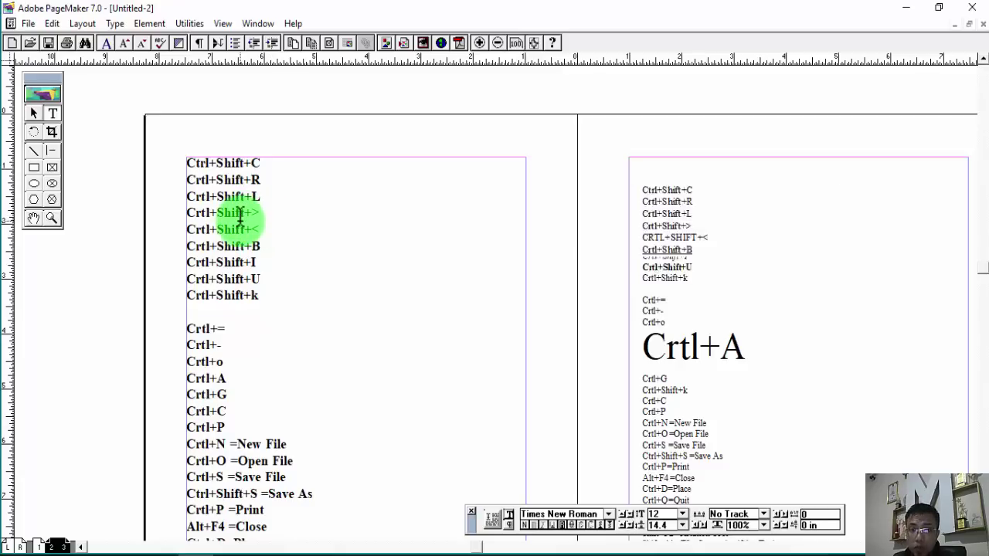
key(ctrl+shift+period)
key(ctrl+shift+period)
key(ctrl+shift+period)
key(ctrl+shift+period)
key(ctrl+shift+period)
key(ctrl+shift+period)
key(ctrl+shift+period)
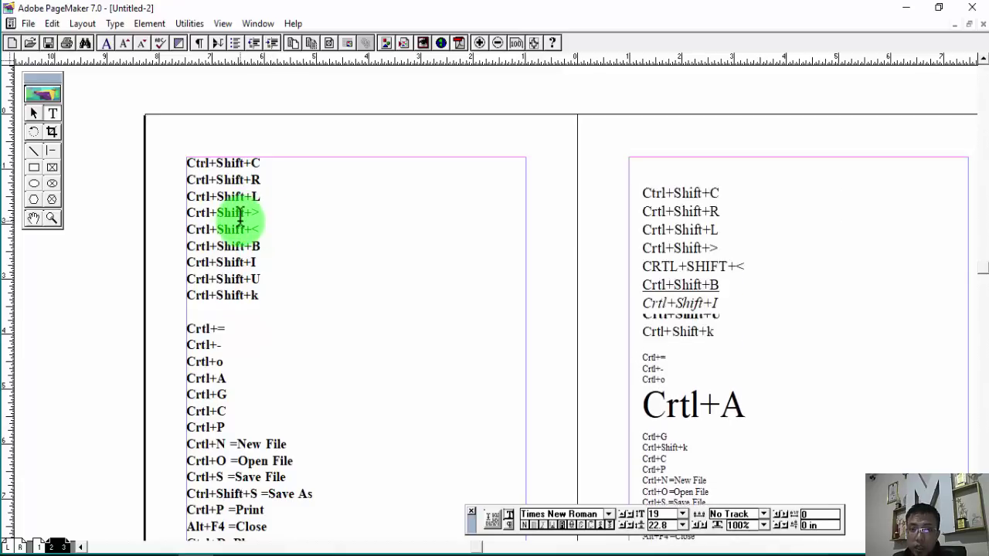
Reduce the font size of the first nine shortcut lines on page 3 to 9 pt and deselect them.
key(ctrl+shift+comma)
key(ctrl+shift+comma)
key(ctrl+shift+comma)
key(ctrl+shift+comma)
key(ctrl+shift+comma)
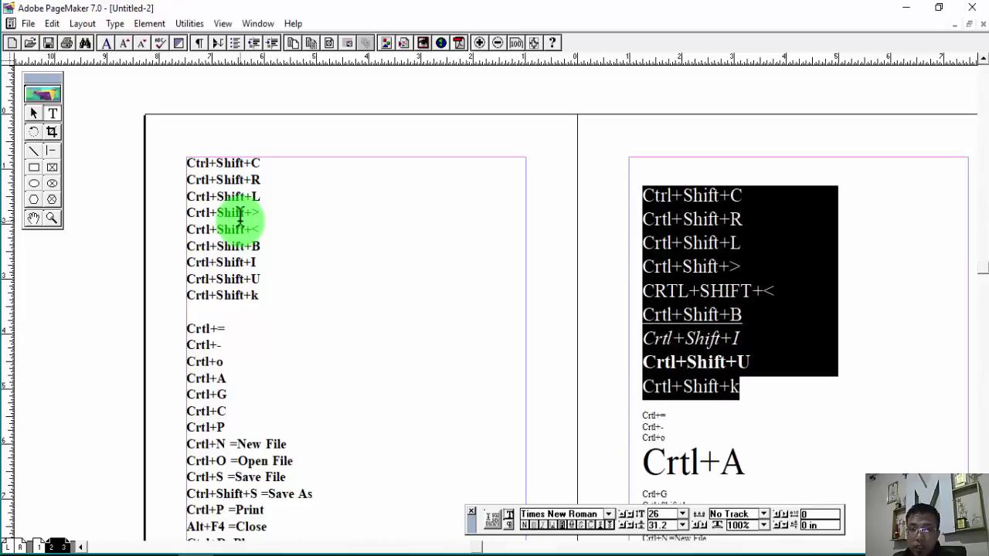
key(ctrl+shift+comma)
key(ctrl+shift+comma)
key(ctrl+shift+comma)
key(ctrl+shift+comma)
key(ctrl+shift+comma)
key(ctrl+shift+comma)
key(ctrl+shift+comma)
key(ctrl+shift+comma)
key(ctrl+shift+comma)
key(ctrl+shift+comma)
key(ctrl+shift+comma)
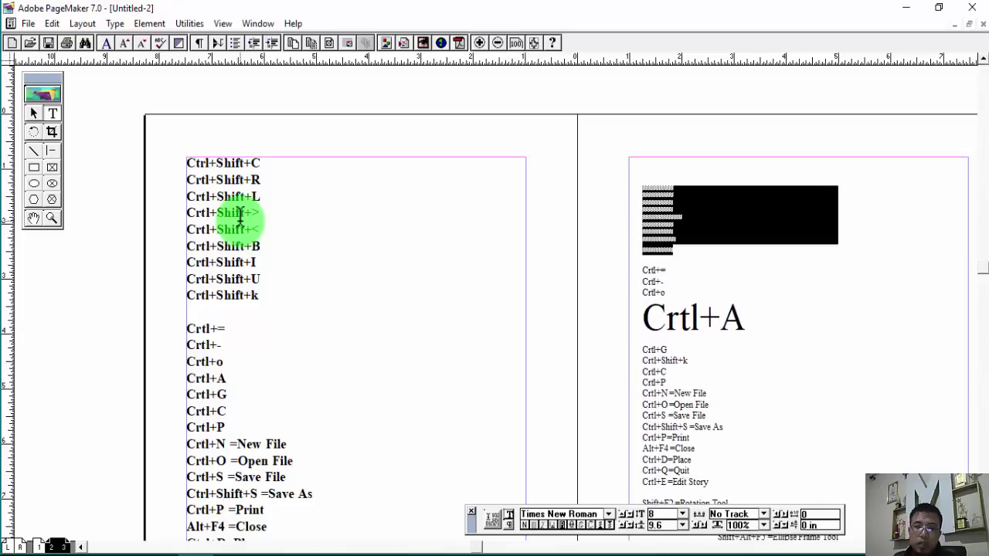
key(ctrl+shift+period)
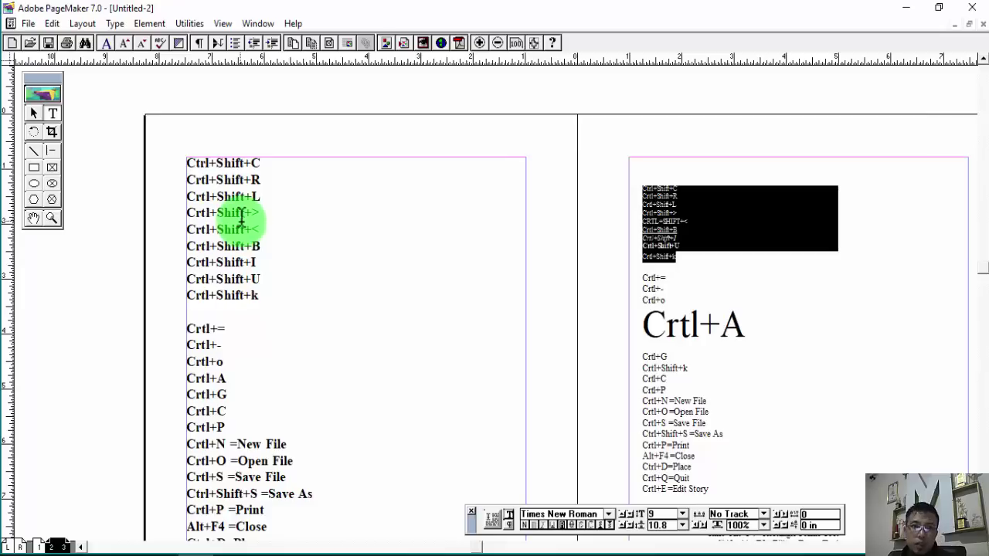
click(261, 244)
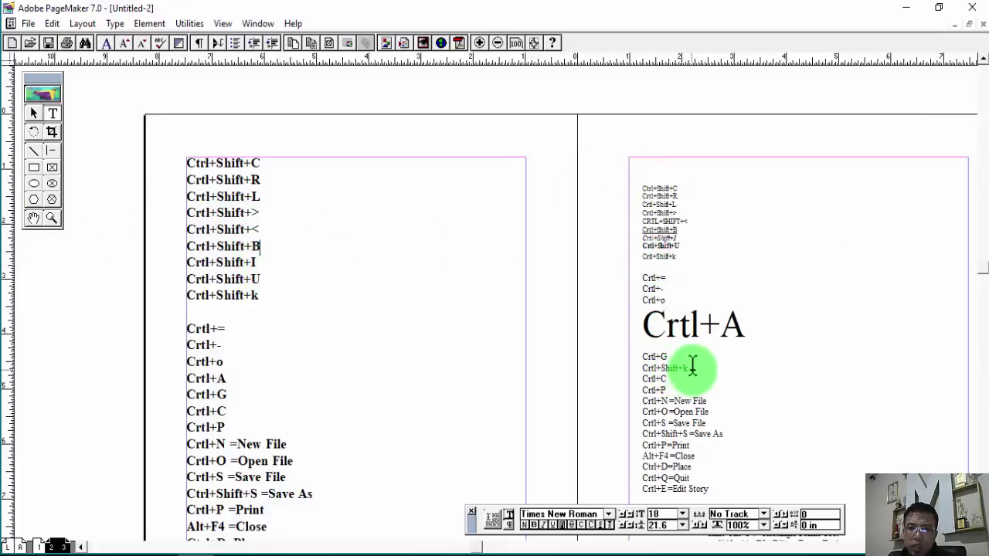
Make the large Crtl+A line on page 3 italic and underlined, and toggle all caps on and off again.
drag(693, 367, 647, 369)
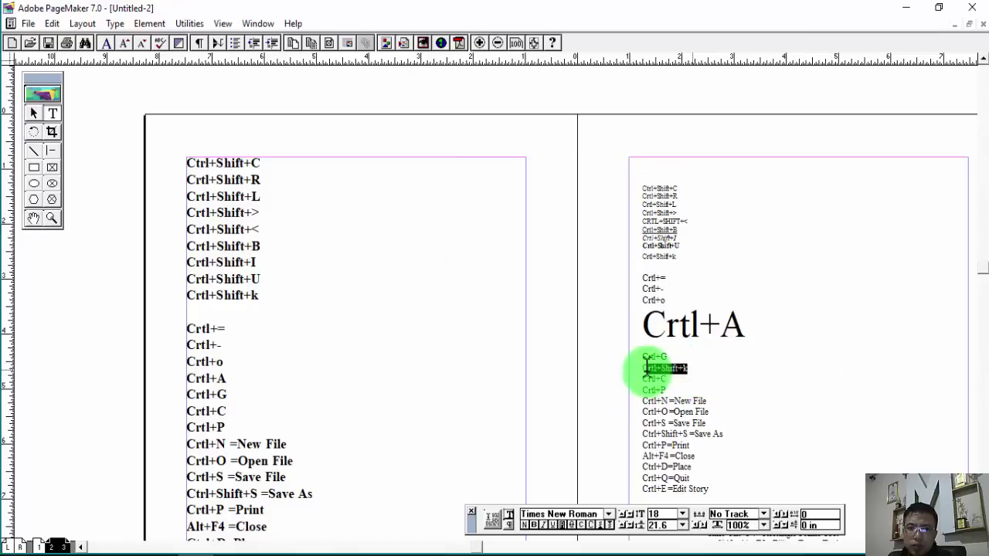
click(46, 192)
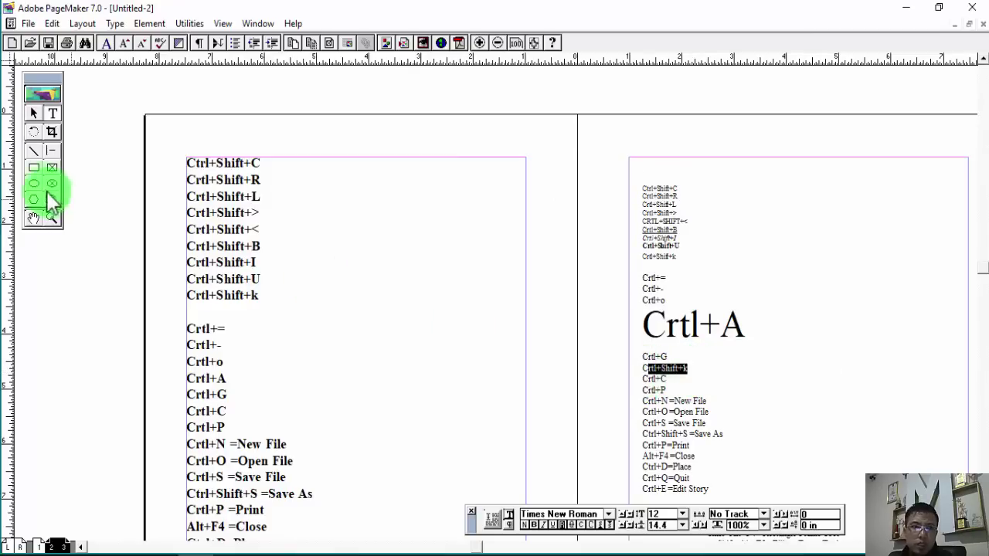
drag(702, 369, 662, 332)
drag(740, 323, 625, 327)
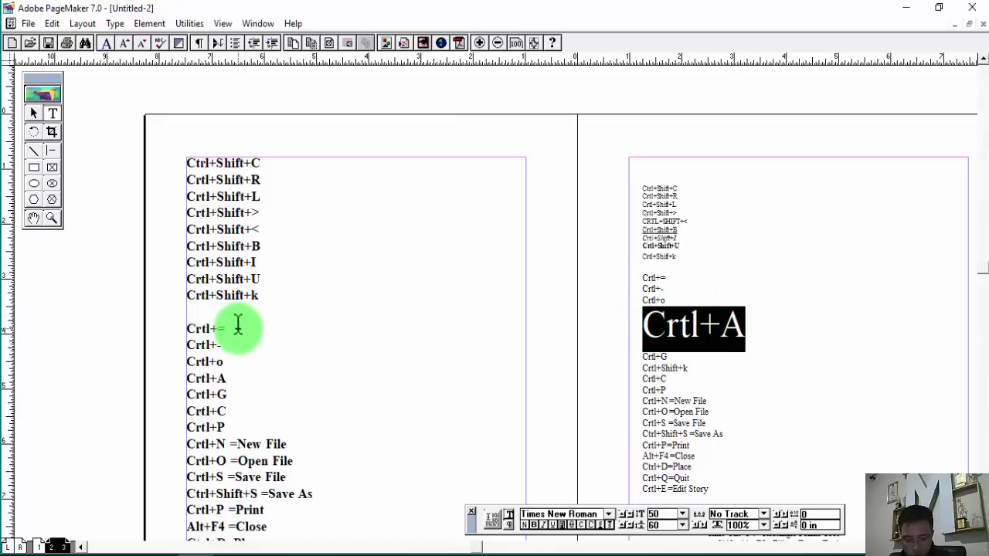
key(ctrl+shift+i)
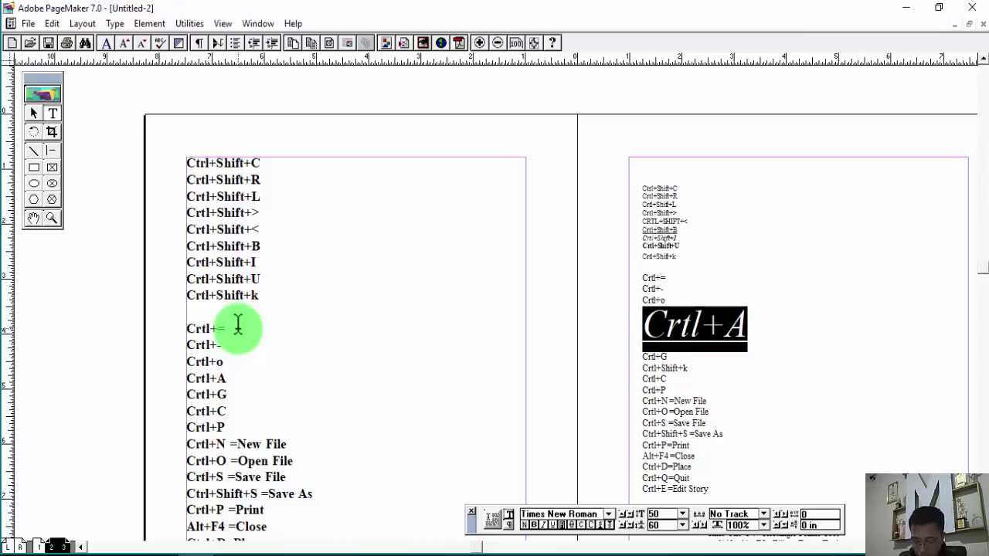
key(ctrl+shift+k)
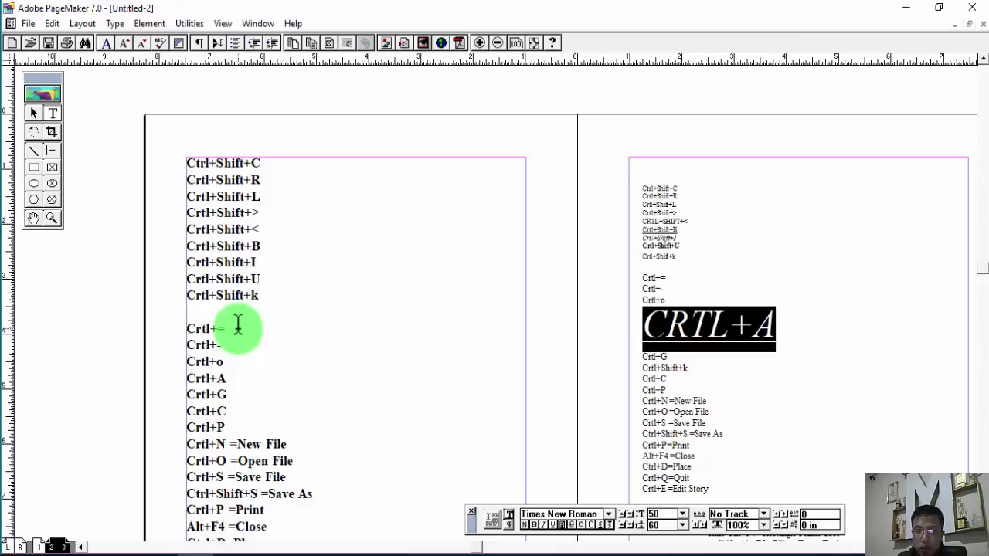
key(ctrl+shift+k)
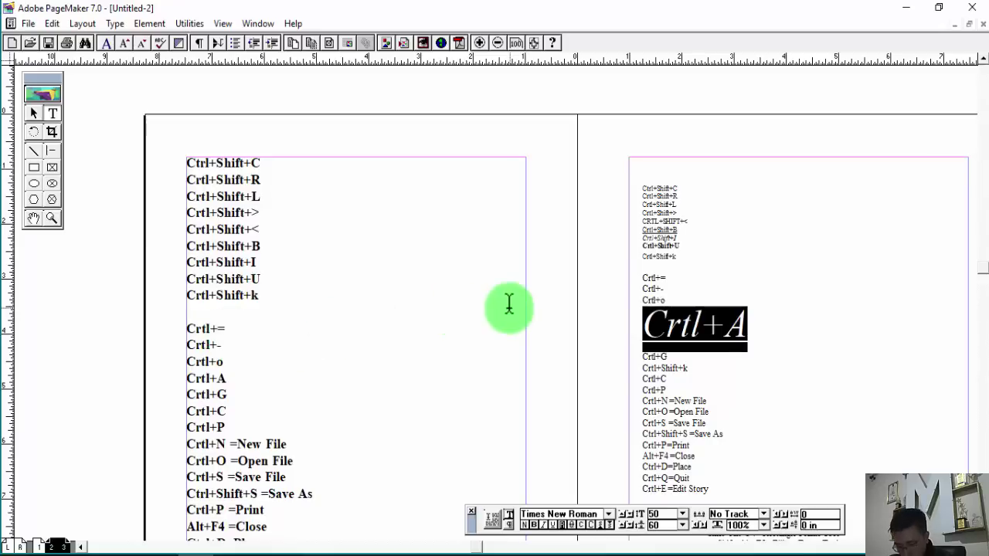
Zoom in and back out on the page spread, and view the Open Publication dialog without opening a file.
key(ctrl+=)
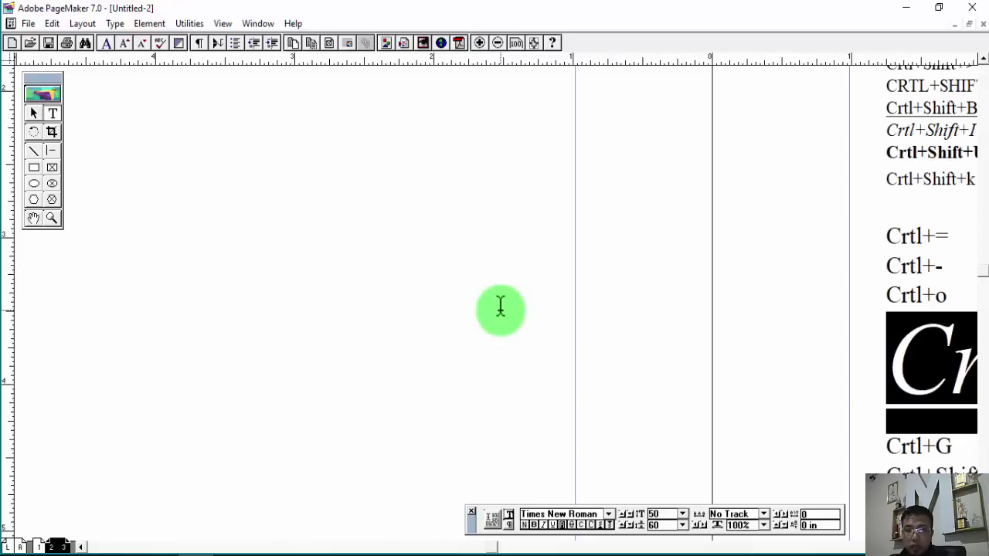
key(ctrl+minus)
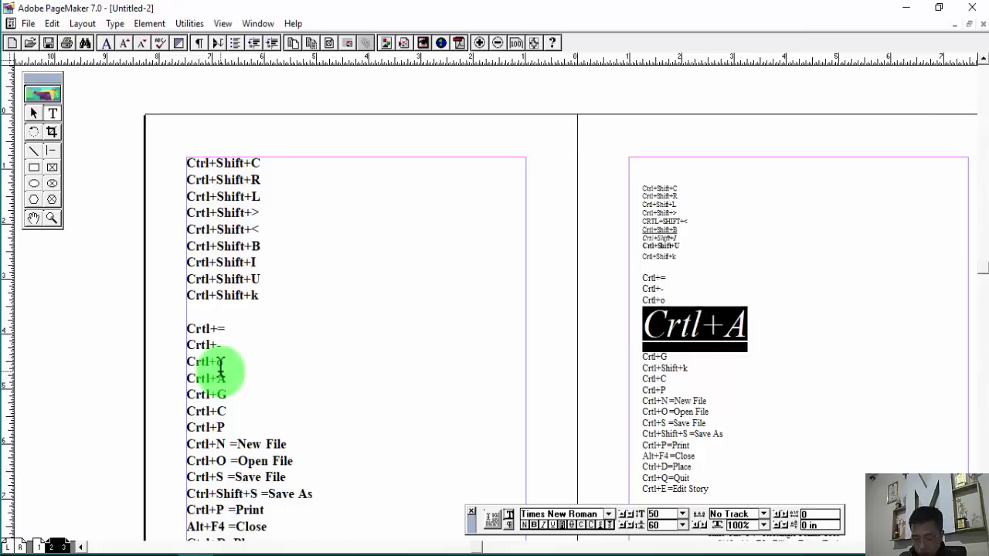
key(ctrl+o)
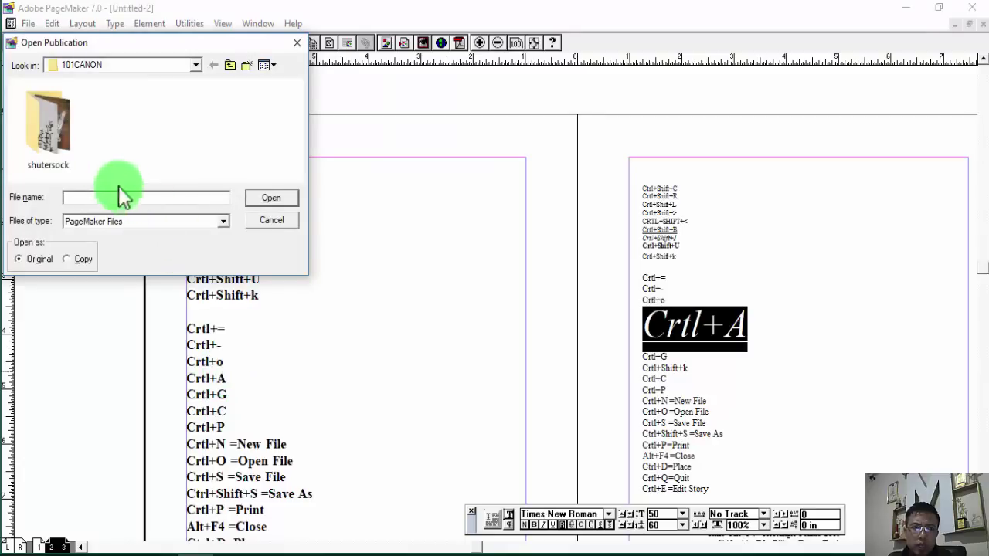
drag(107, 44, 370, 105)
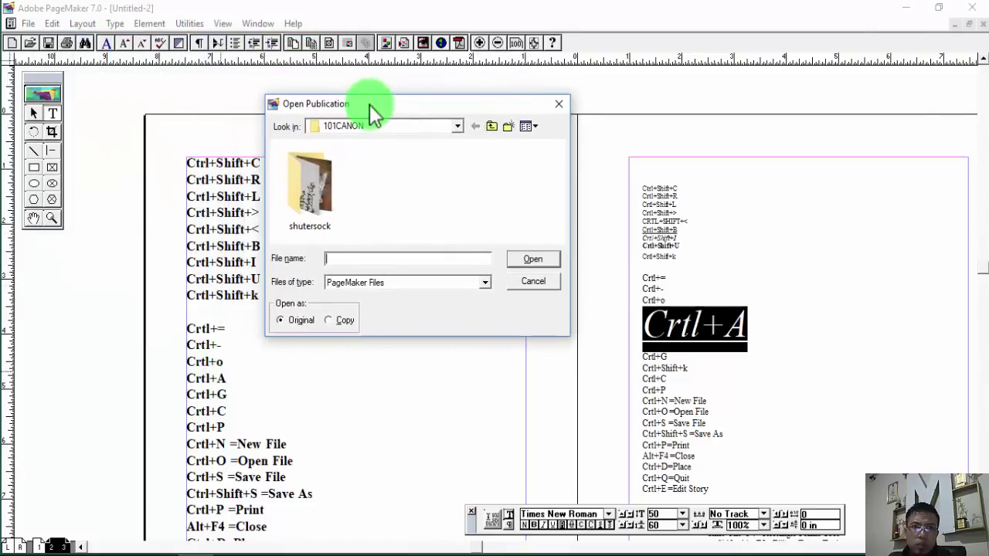
click(559, 104)
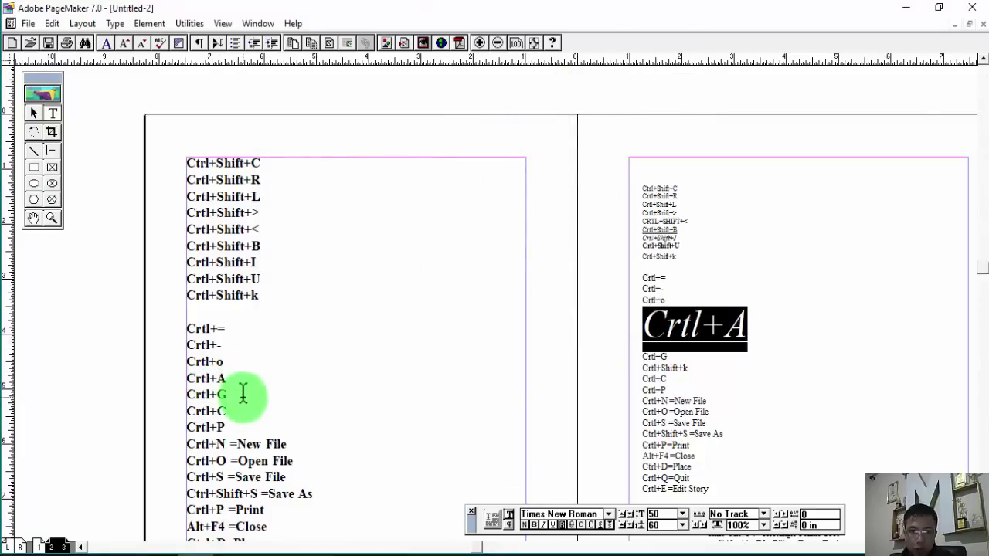
Select the entire shortcut text on page 3 and deselect it, and view the print settings without printing.
key(ctrl+a)
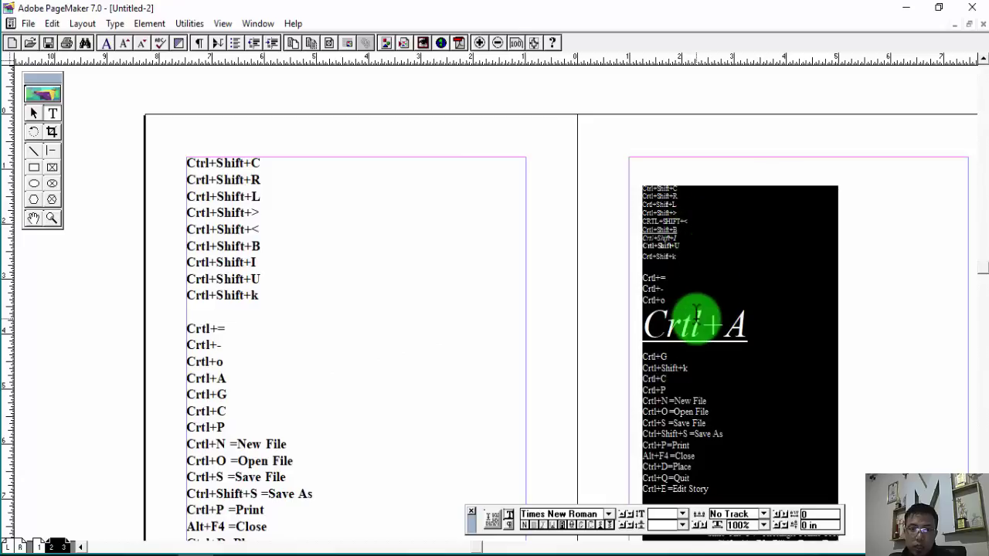
click(495, 294)
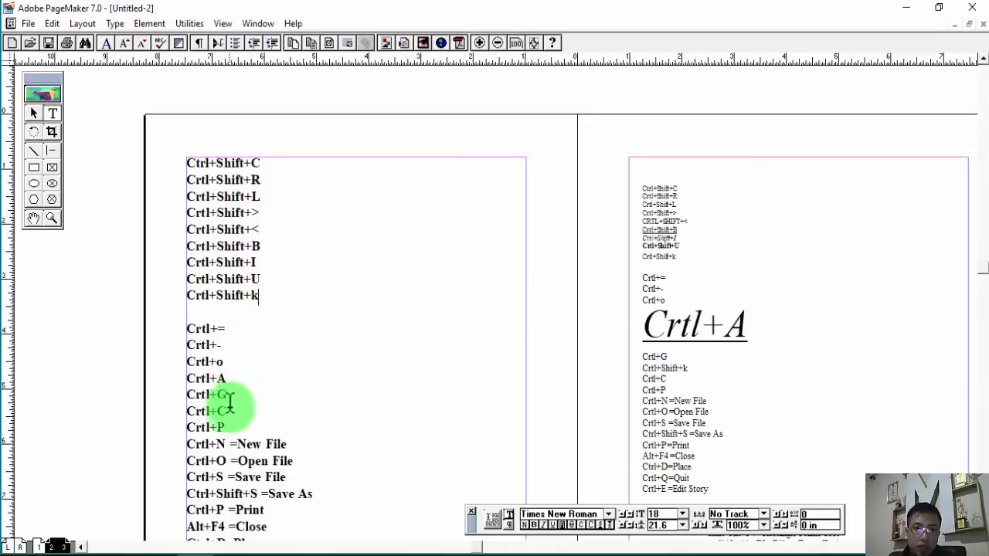
drag(228, 411, 187, 411)
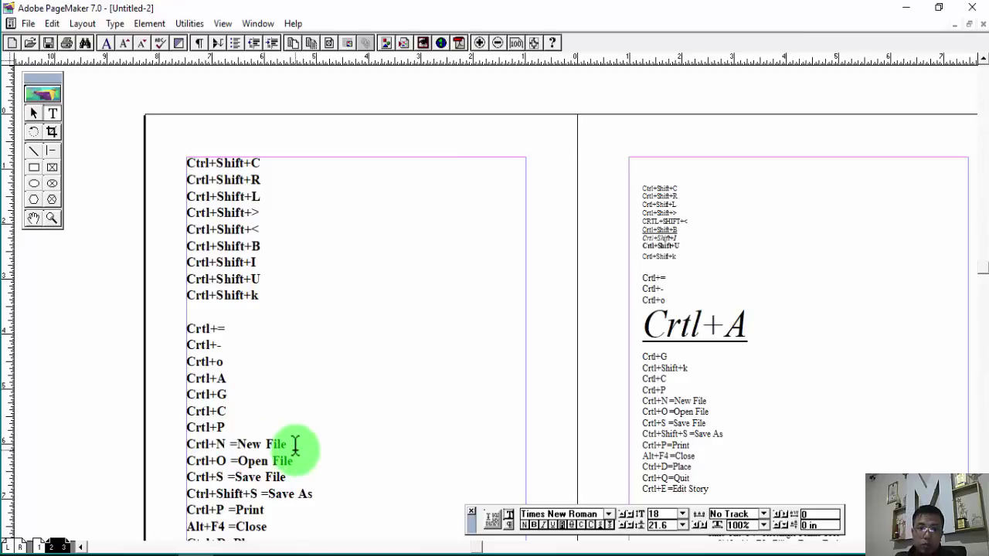
key(ctrl+p)
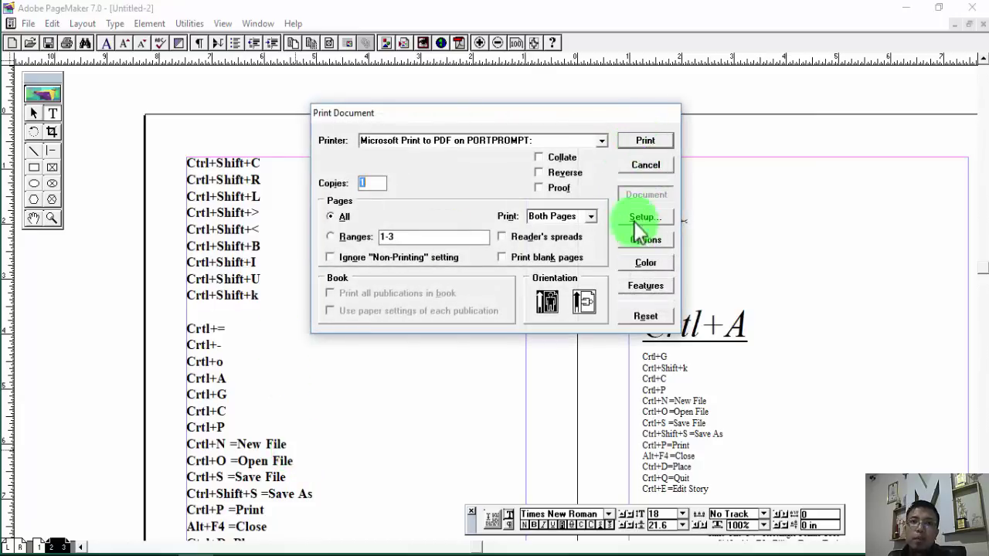
click(643, 165)
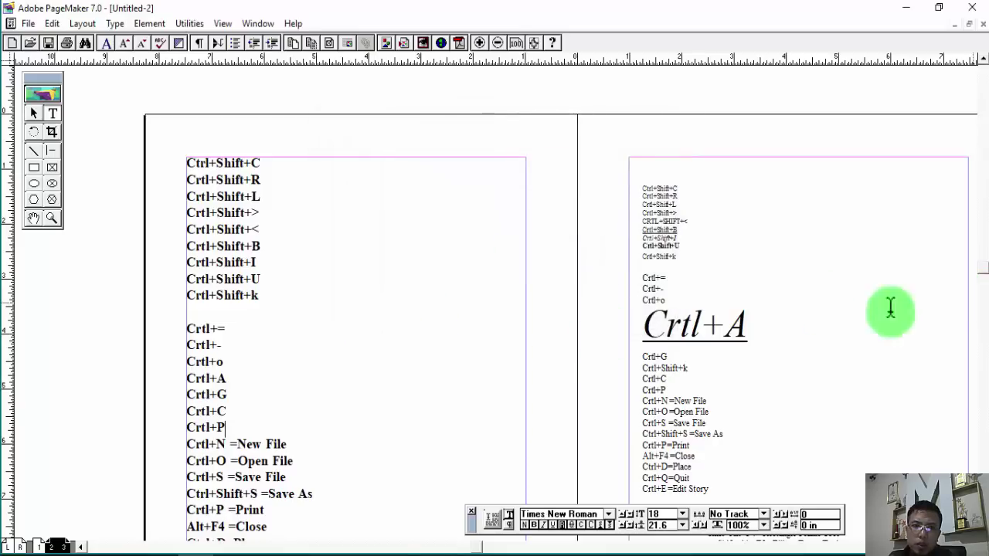
Look through the page 2 shortcut list down to the frame tool shortcuts and back up to its beginning.
click(35, 218)
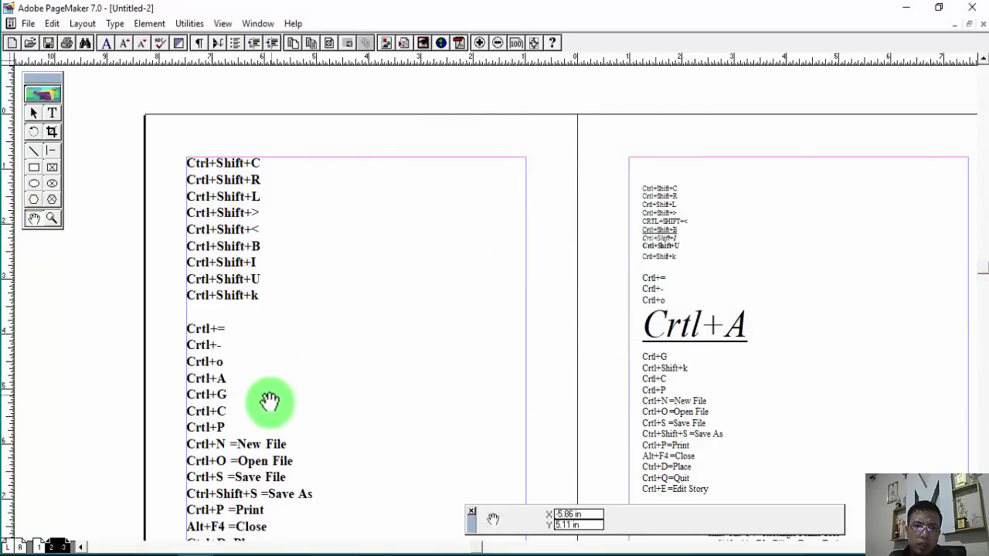
drag(265, 398, 283, 314)
drag(293, 367, 300, 318)
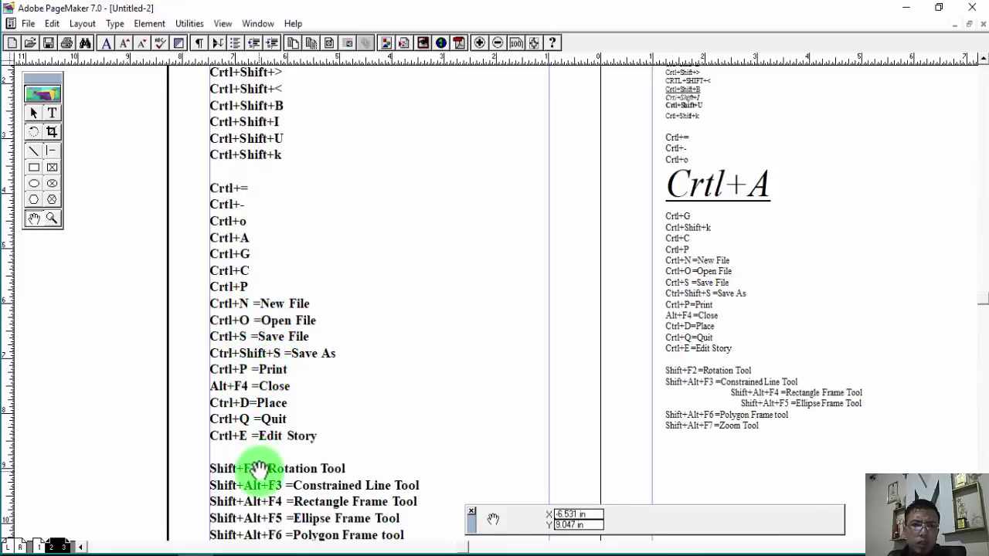
drag(281, 438, 315, 331)
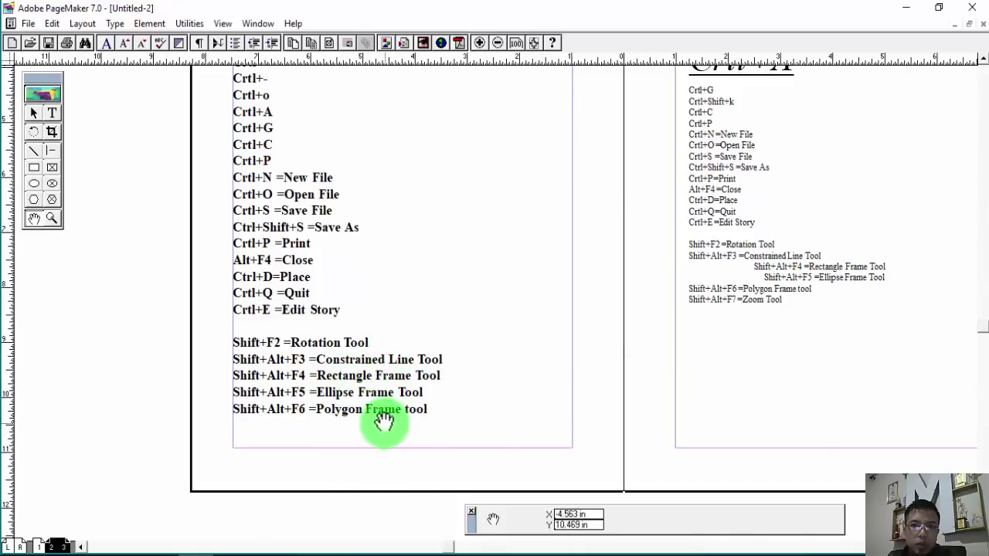
drag(390, 132, 379, 283)
drag(402, 352, 360, 327)
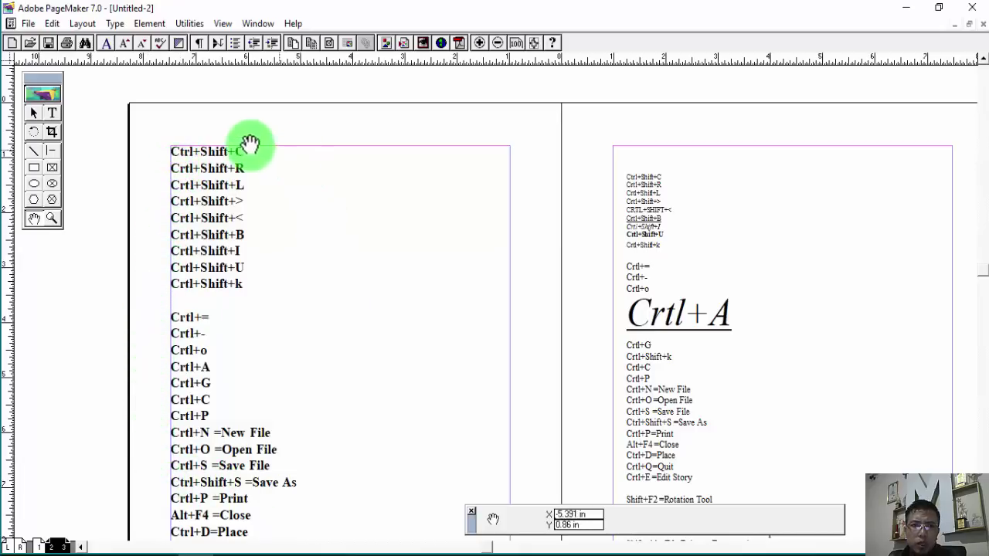
Return to page 1 and examine the KUKI CHANNEL ribbon banner close up.
click(38, 546)
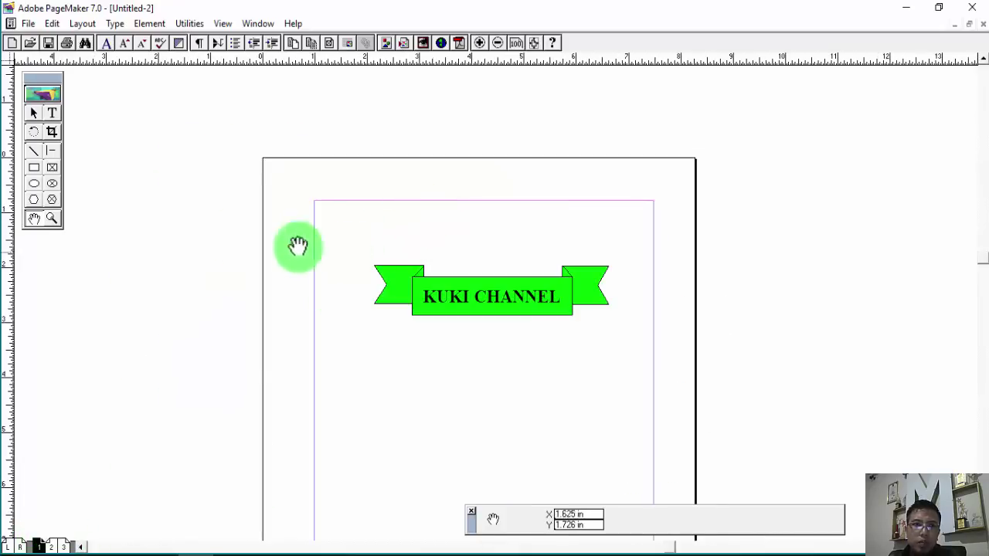
click(52, 218)
drag(335, 232, 644, 357)
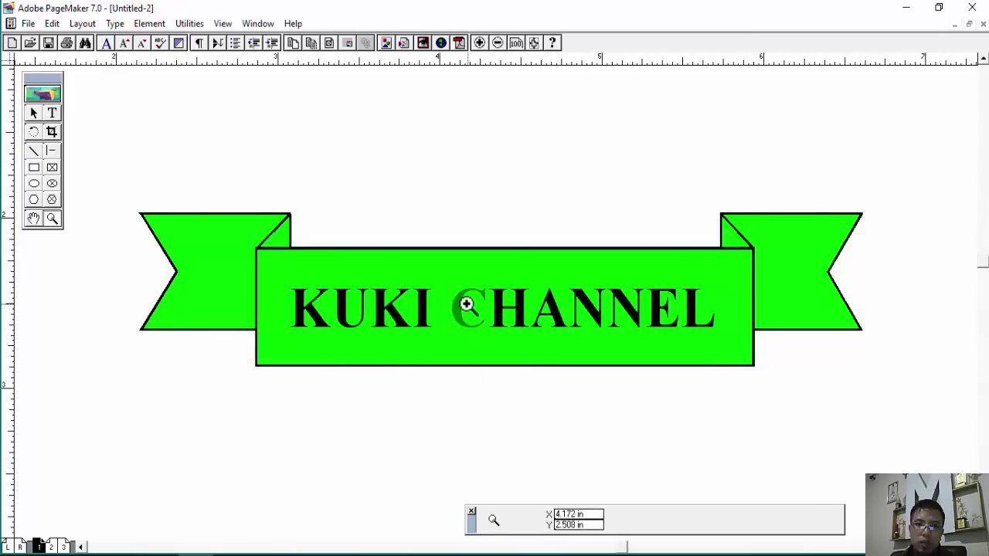
click(502, 232)
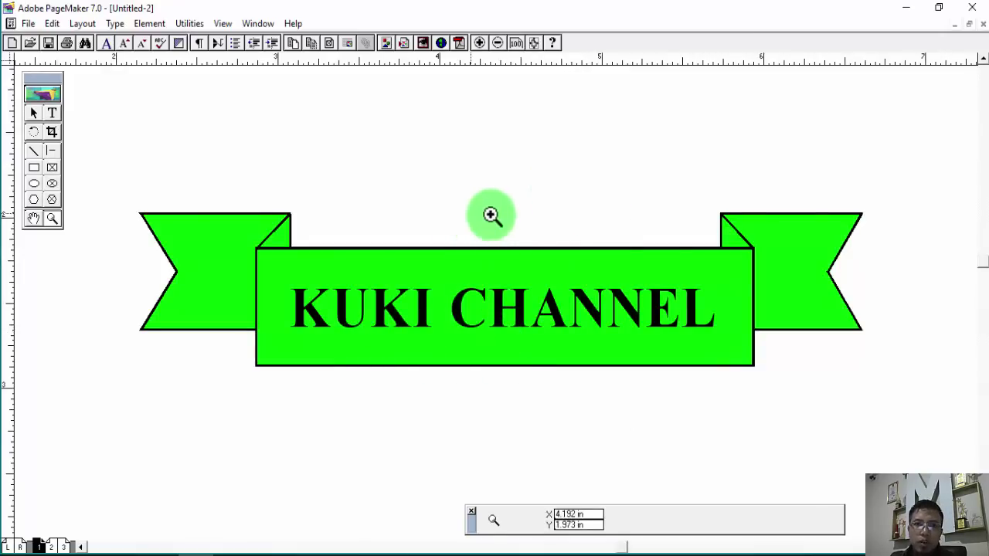